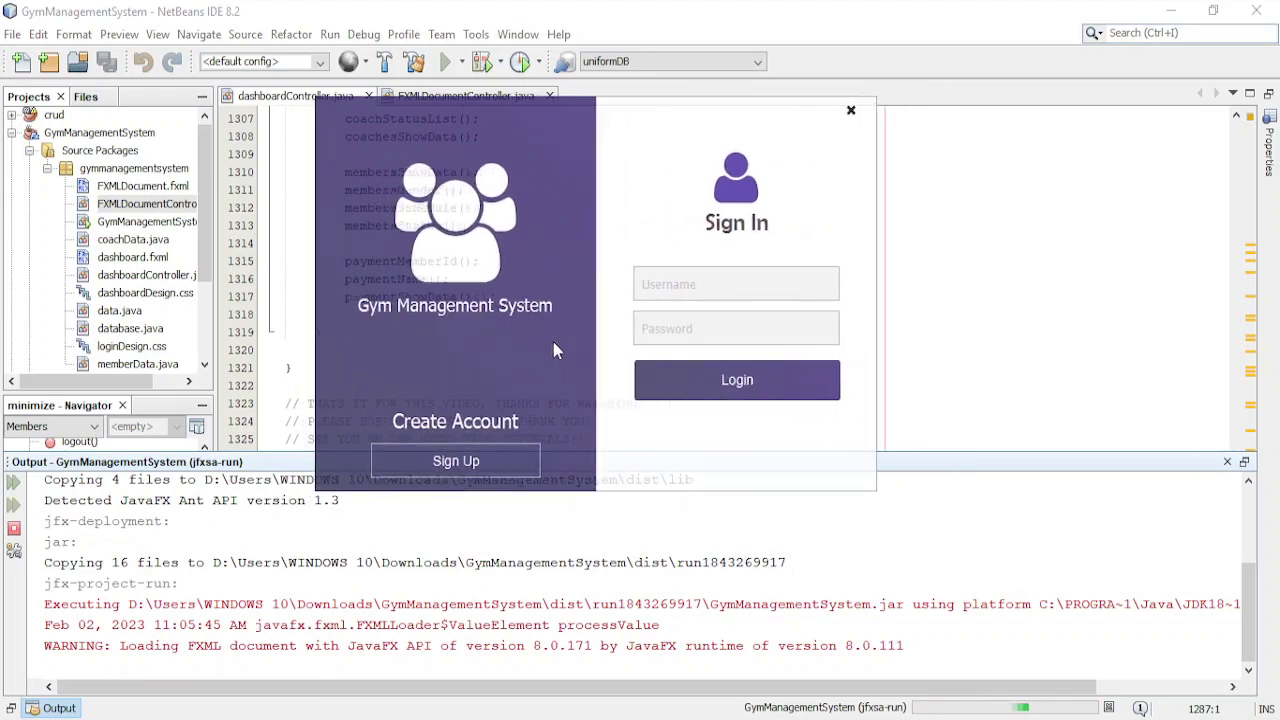
- Switch the login window to its Sign Up form
{"action": "left_click", "coordinate": [484, 473]}
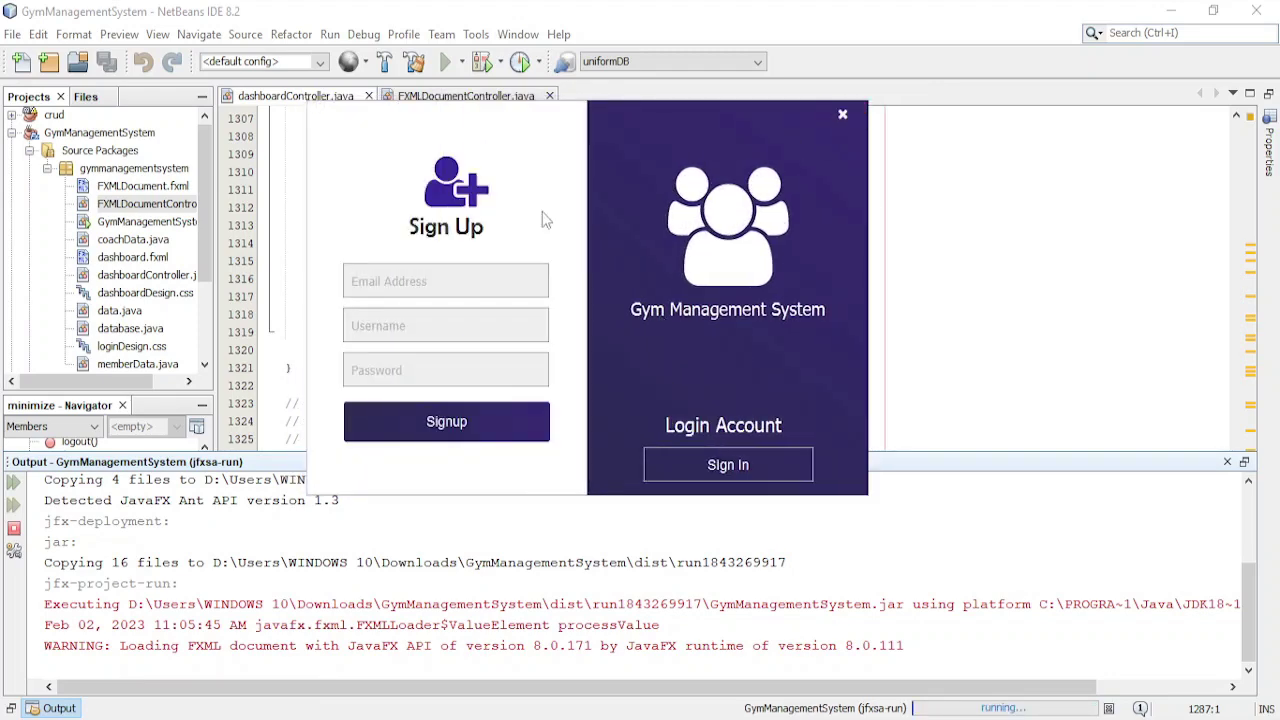
- Try signing up with all fields blank and dismiss the resulting error
{"action": "left_click", "coordinate": [429, 290]}
{"action": "left_click", "coordinate": [421, 327]}
{"action": "left_click", "coordinate": [436, 383]}
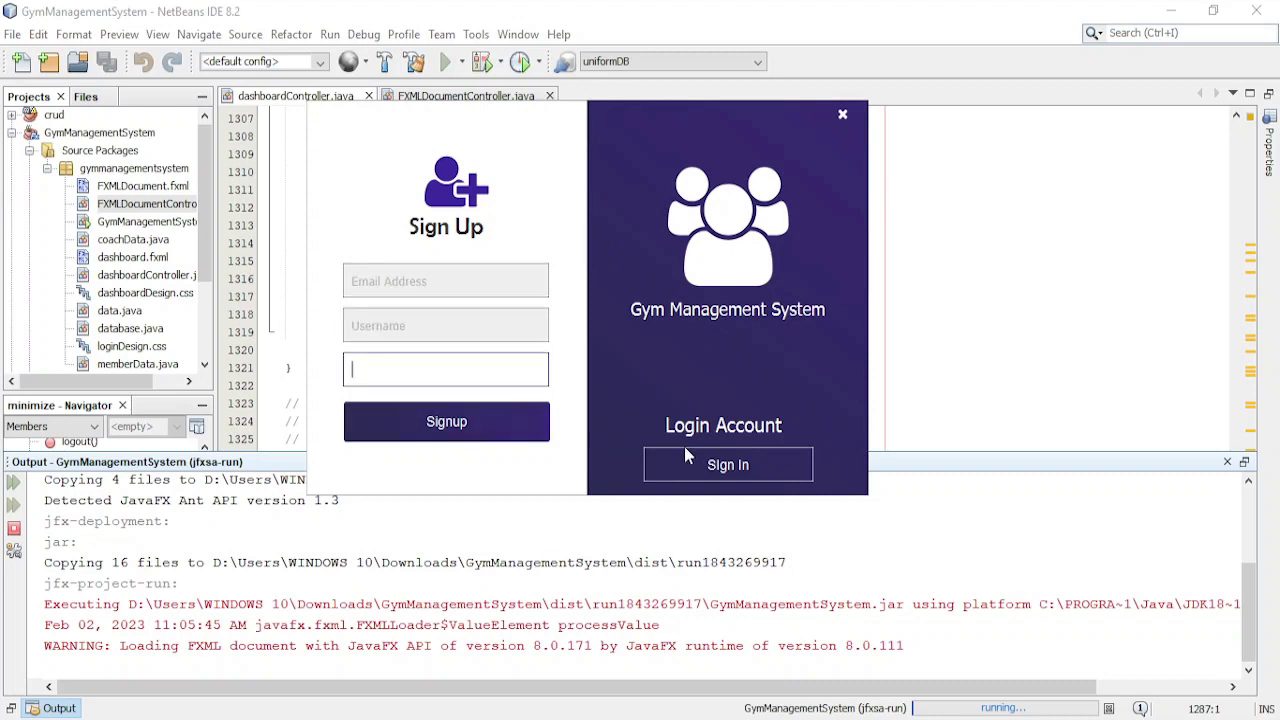
{"action": "left_click", "coordinate": [728, 465]}
{"action": "left_click", "coordinate": [440, 467]}
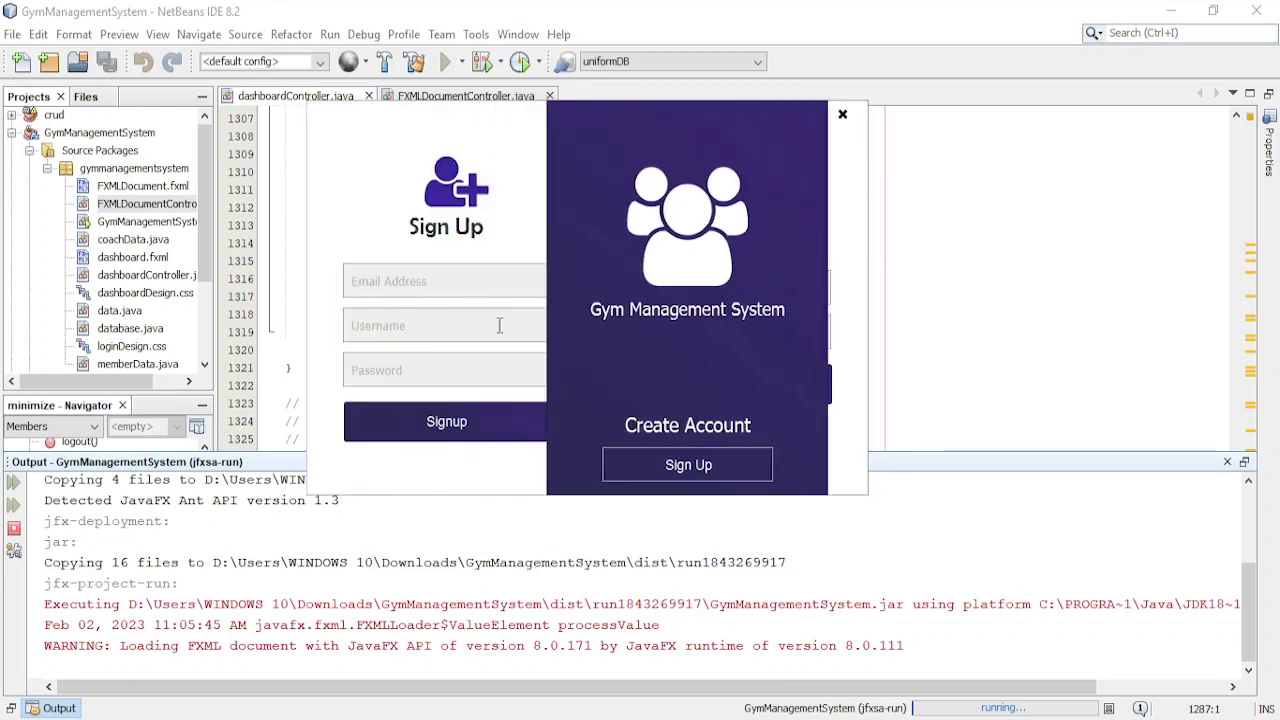
{"action": "left_click", "coordinate": [474, 420]}
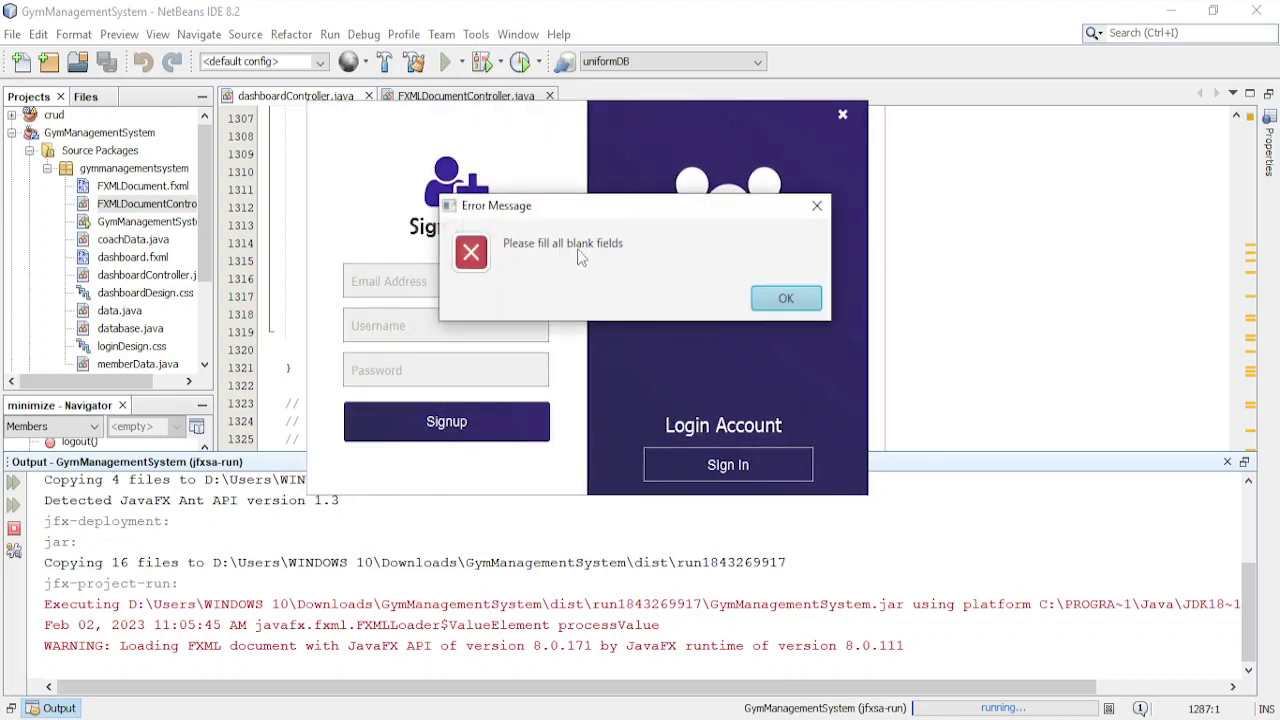
{"action": "left_click", "coordinate": [780, 298]}
- Enter an email, username and password, create the account, and dismiss the success message
{"action": "left_click", "coordinate": [446, 280]}
{"action": "left_click_drag", "start_coordinate": [446, 280], "coordinate": [453, 294]}
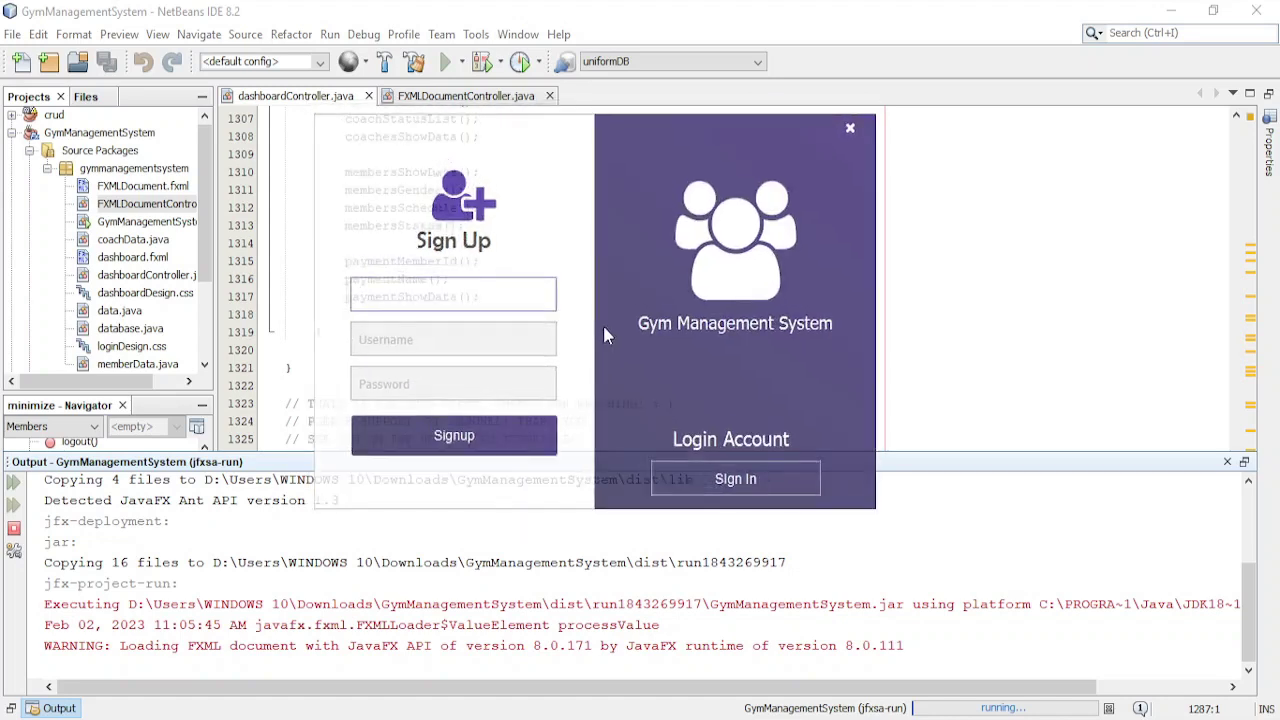
{"action": "left_click", "coordinate": [417, 352]}
{"action": "left_click", "coordinate": [456, 302]}
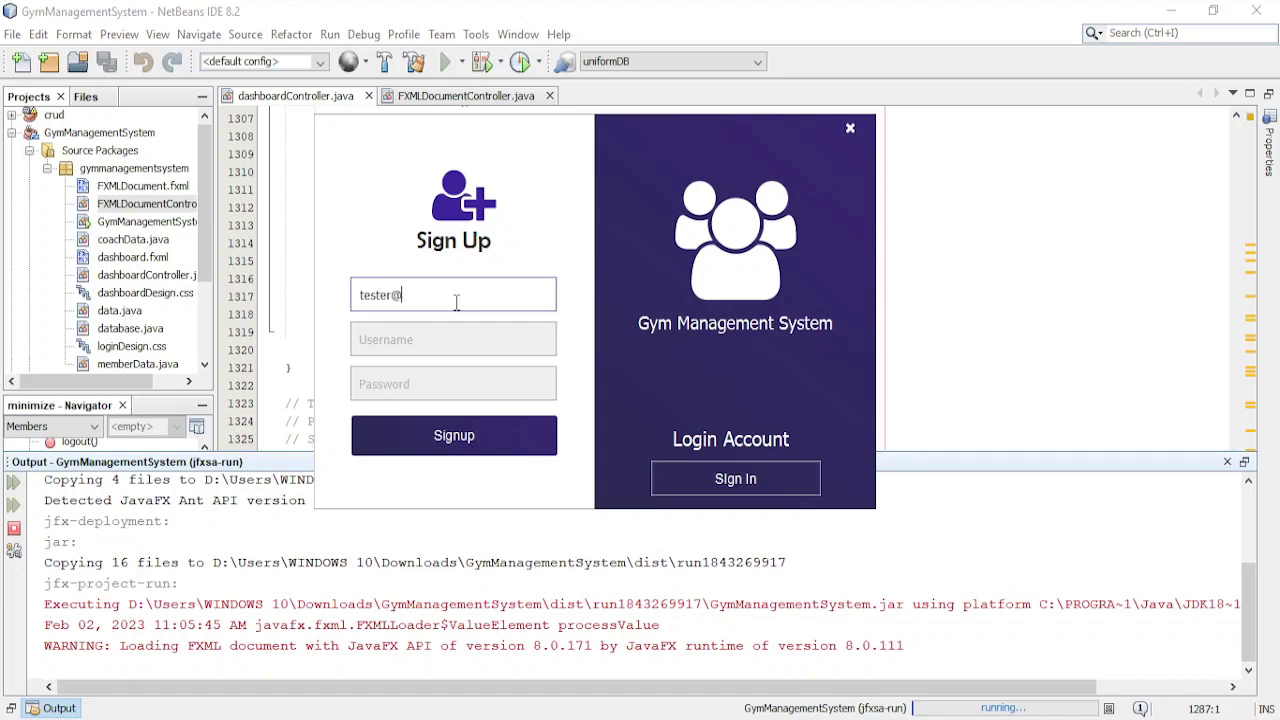
{"action": "key", "text": "BackSpace"}
{"action": "key", "text": "BackSpace"}
{"action": "key", "text": "Tab"}
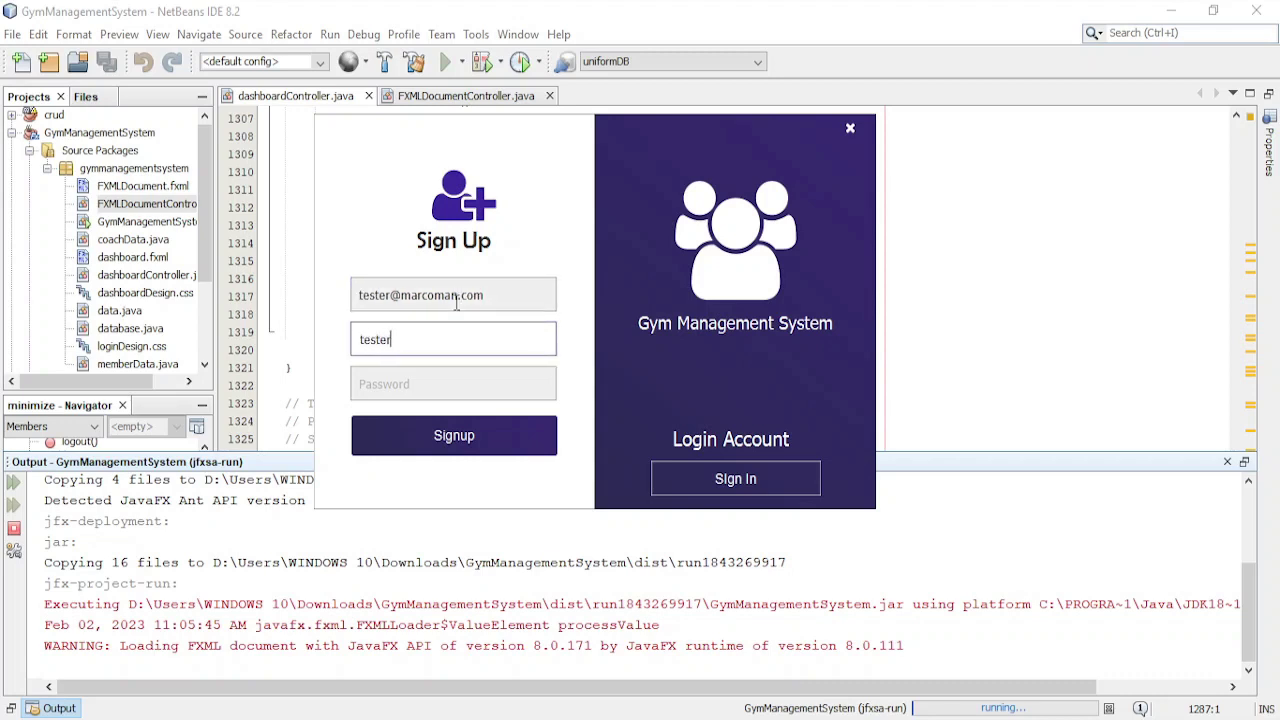
{"action": "key", "text": "Tab"}
{"action": "type", "text": "tester"}
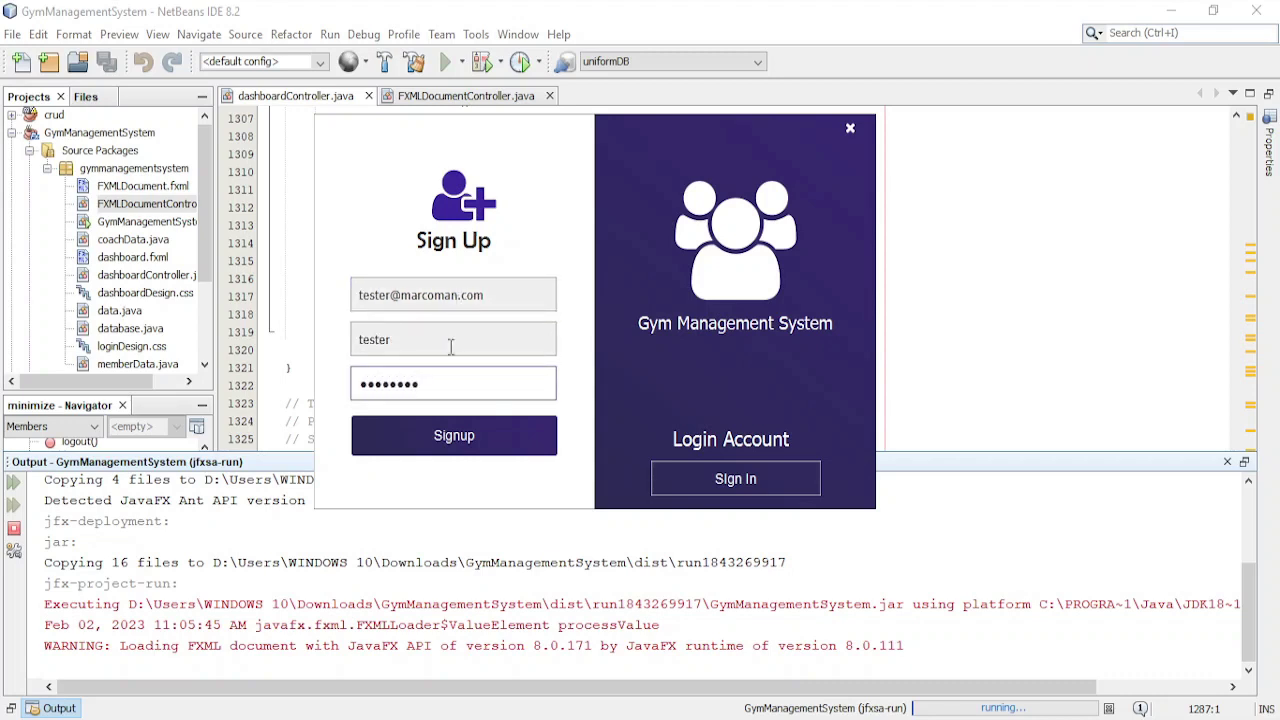
{"action": "left_click", "coordinate": [457, 437]}
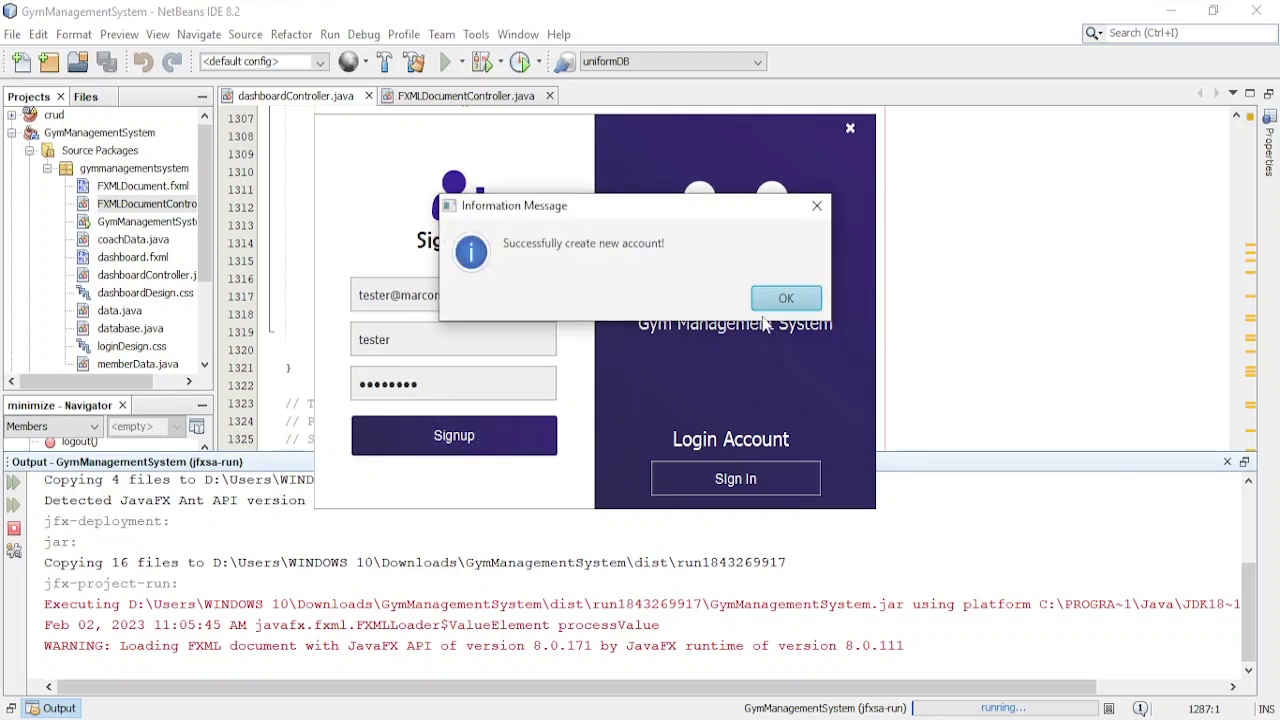
{"action": "left_click", "coordinate": [786, 298]}
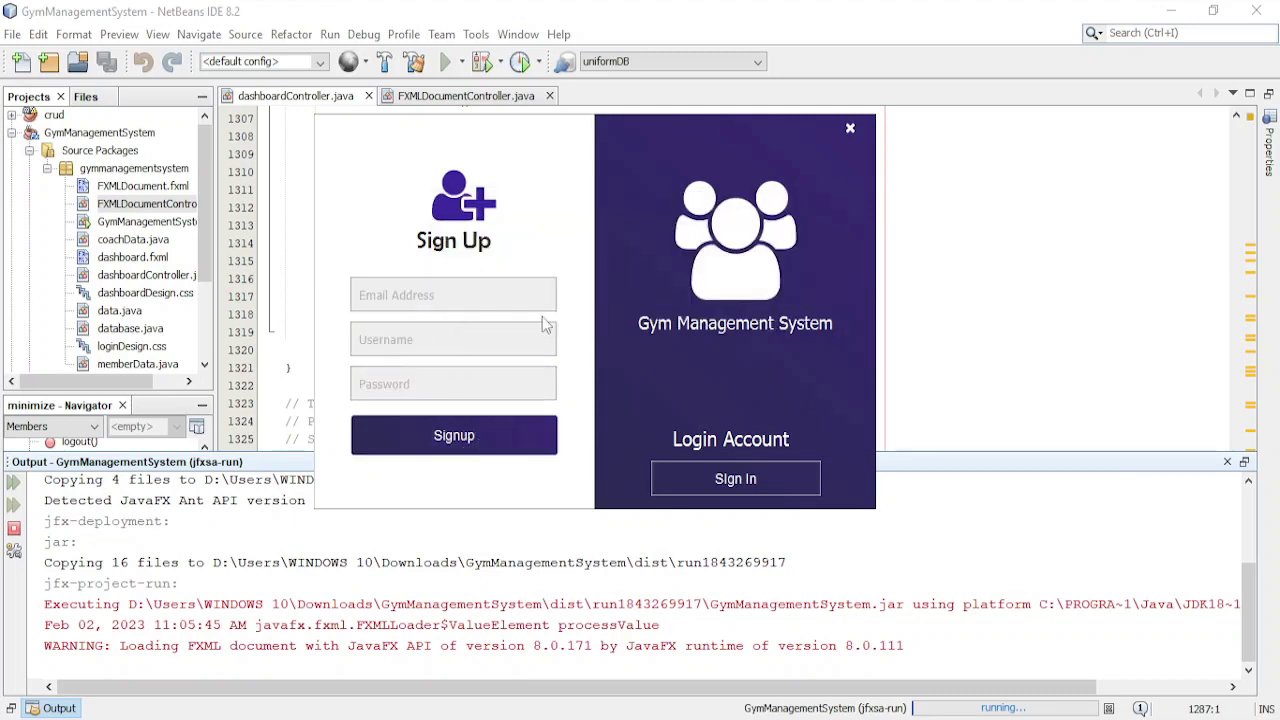
{"action": "left_click", "coordinate": [712, 485]}
- Attempt to log in as 'tester' with a wrong password and dismiss the error
{"action": "left_click", "coordinate": [700, 301]}
{"action": "type", "text": "t"}
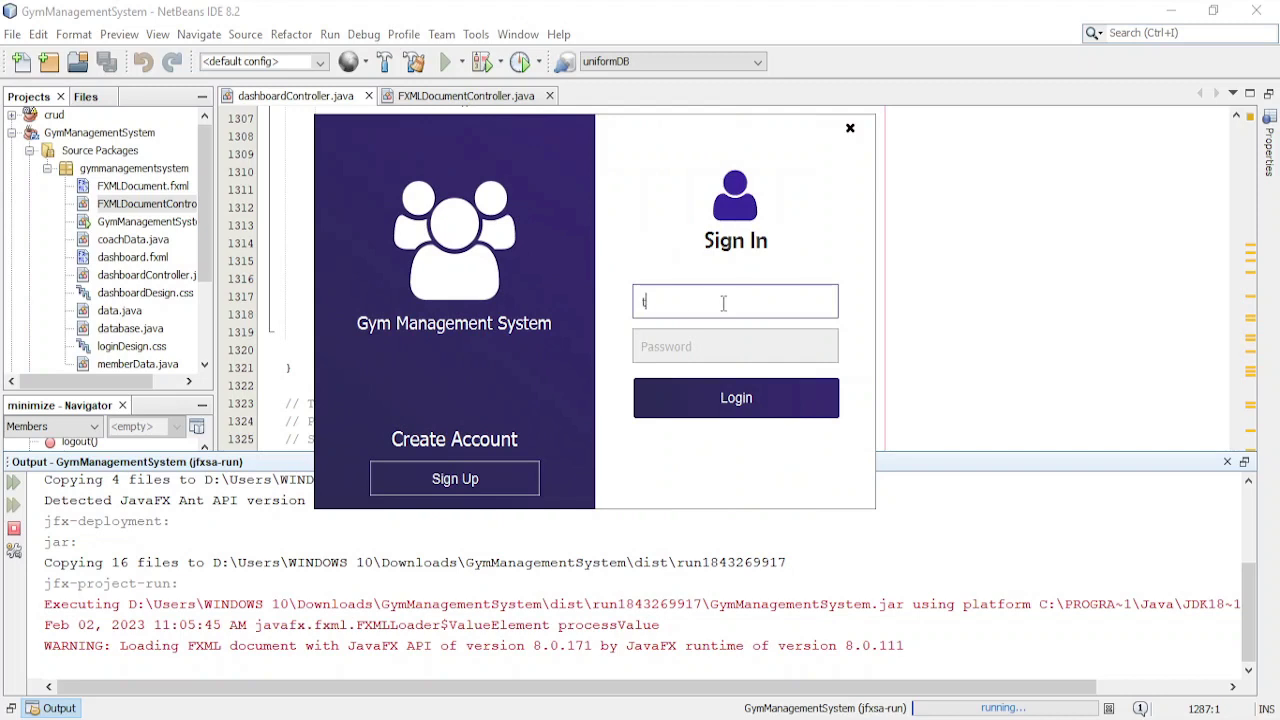
{"action": "type", "text": "ester"}
{"action": "left_click", "coordinate": [750, 340]}
{"action": "type", "text": "123"}
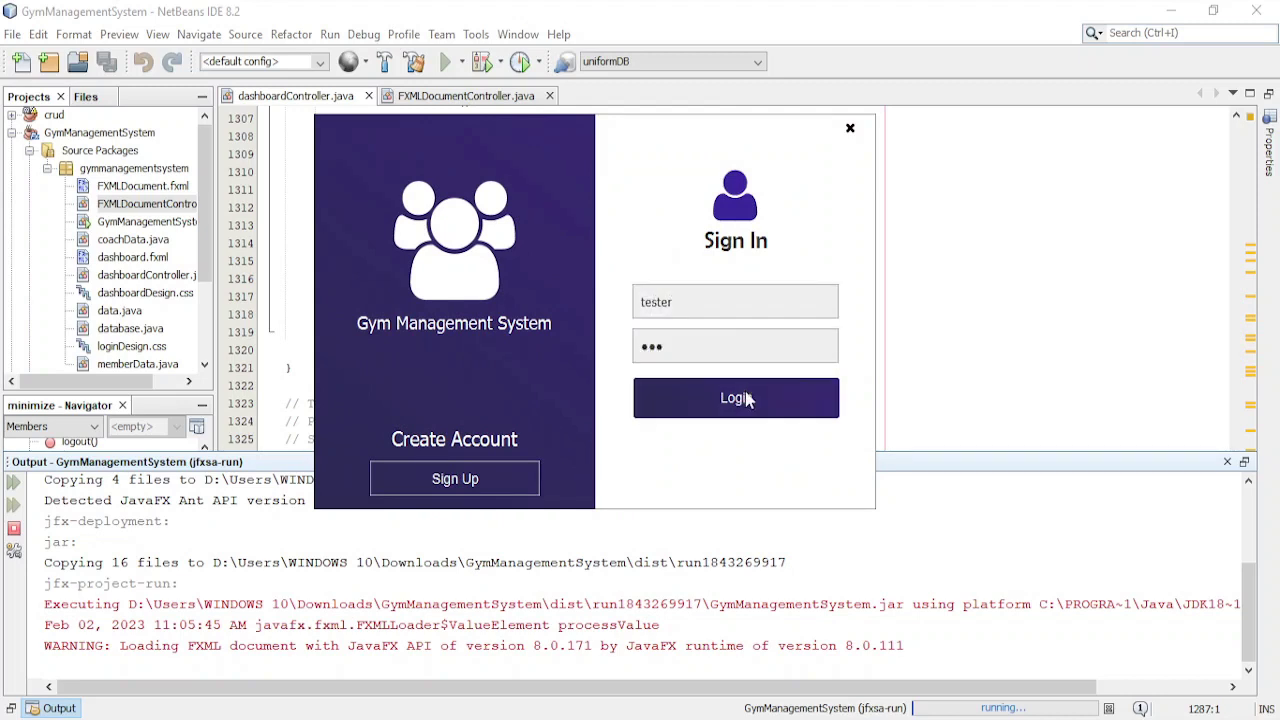
{"action": "left_click", "coordinate": [748, 398]}
{"action": "left_click", "coordinate": [780, 300]}
- Re-enter the correct password, log in, and dismiss the success message
{"action": "double_click", "coordinate": [702, 354]}
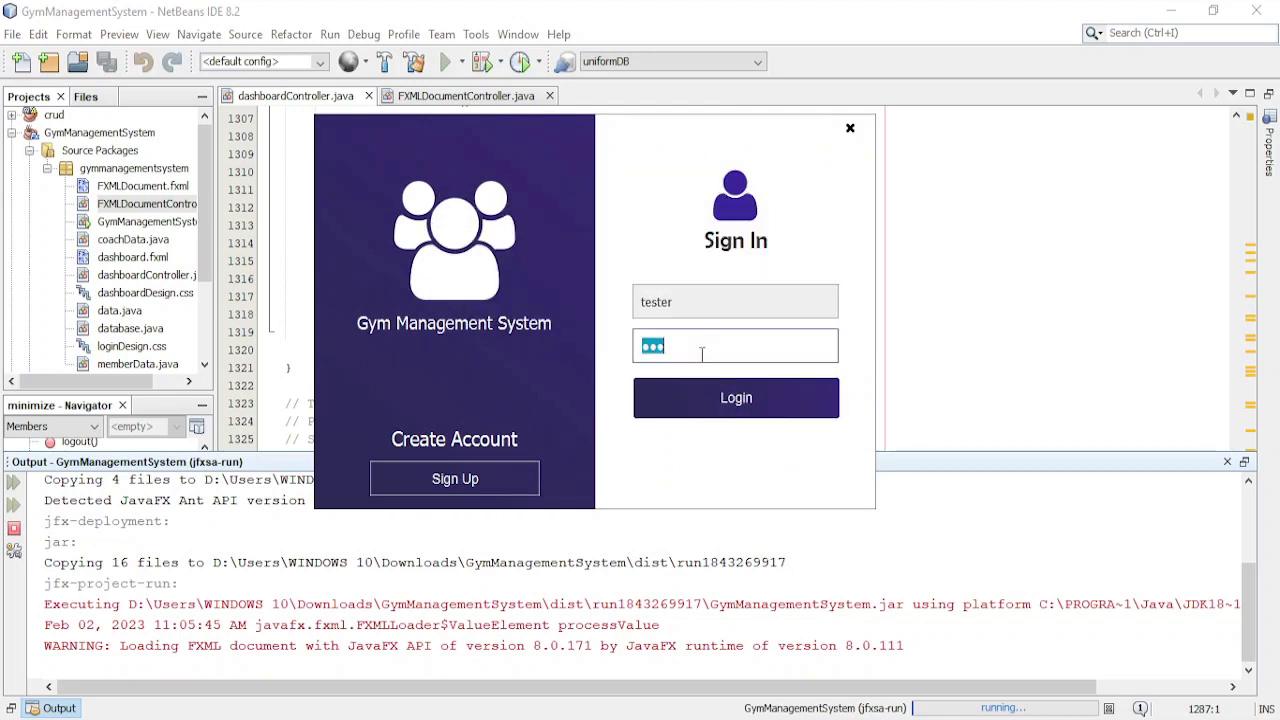
{"action": "type", "text": "12345678"}
{"action": "key", "text": "Return"}
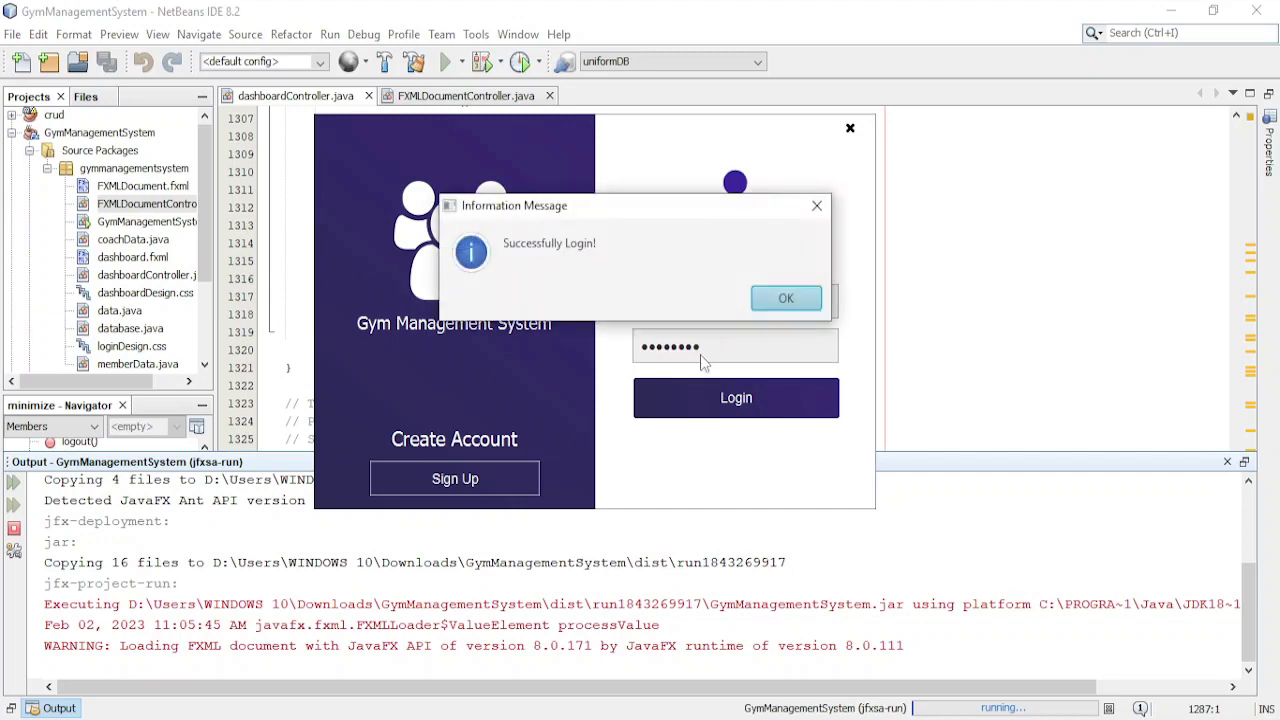
{"action": "key", "text": "Return"}
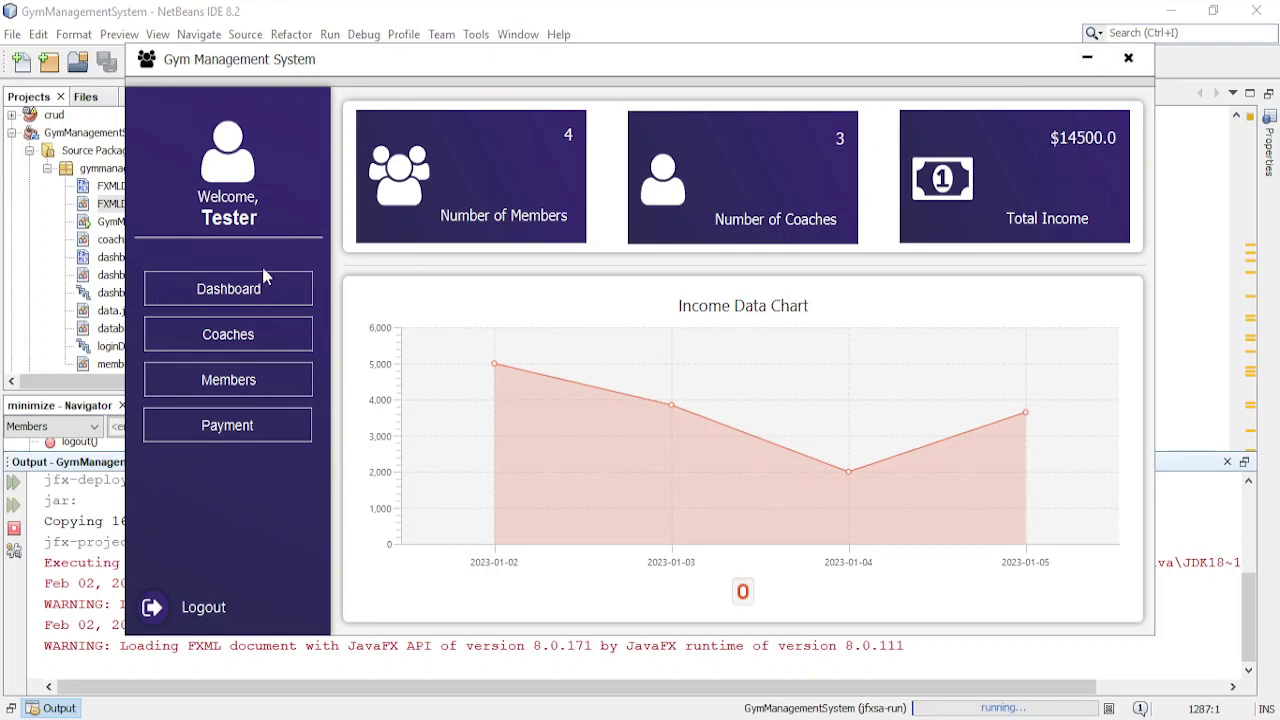
- Visit the Coaches, Members, Payment and Dashboard pages, ending on Coaches
{"action": "left_click", "coordinate": [253, 337]}
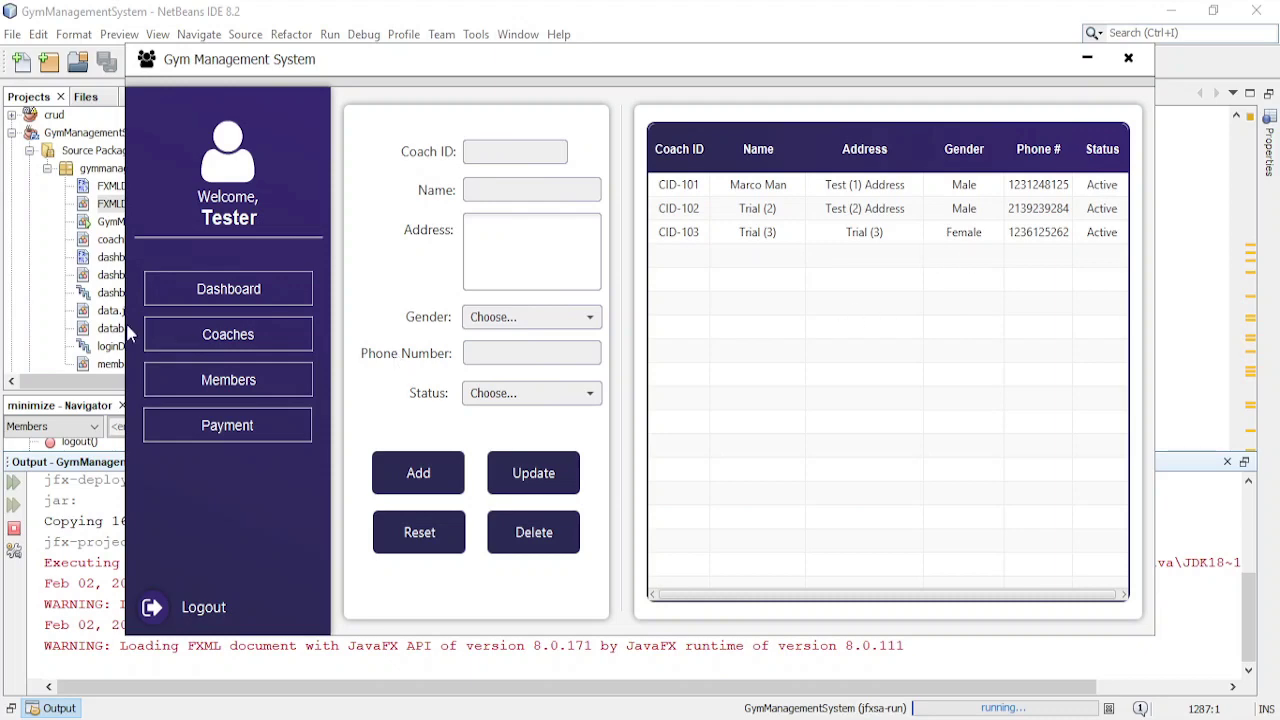
{"action": "left_click", "coordinate": [183, 380]}
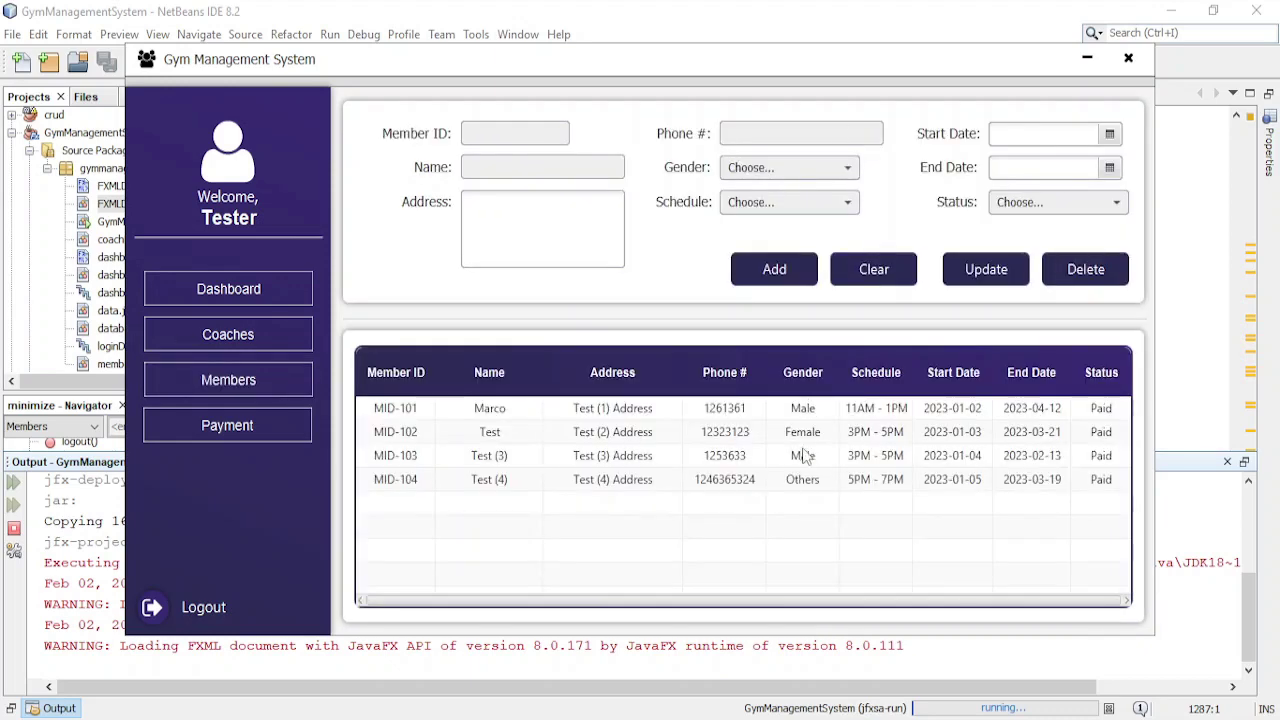
{"action": "left_click", "coordinate": [285, 431]}
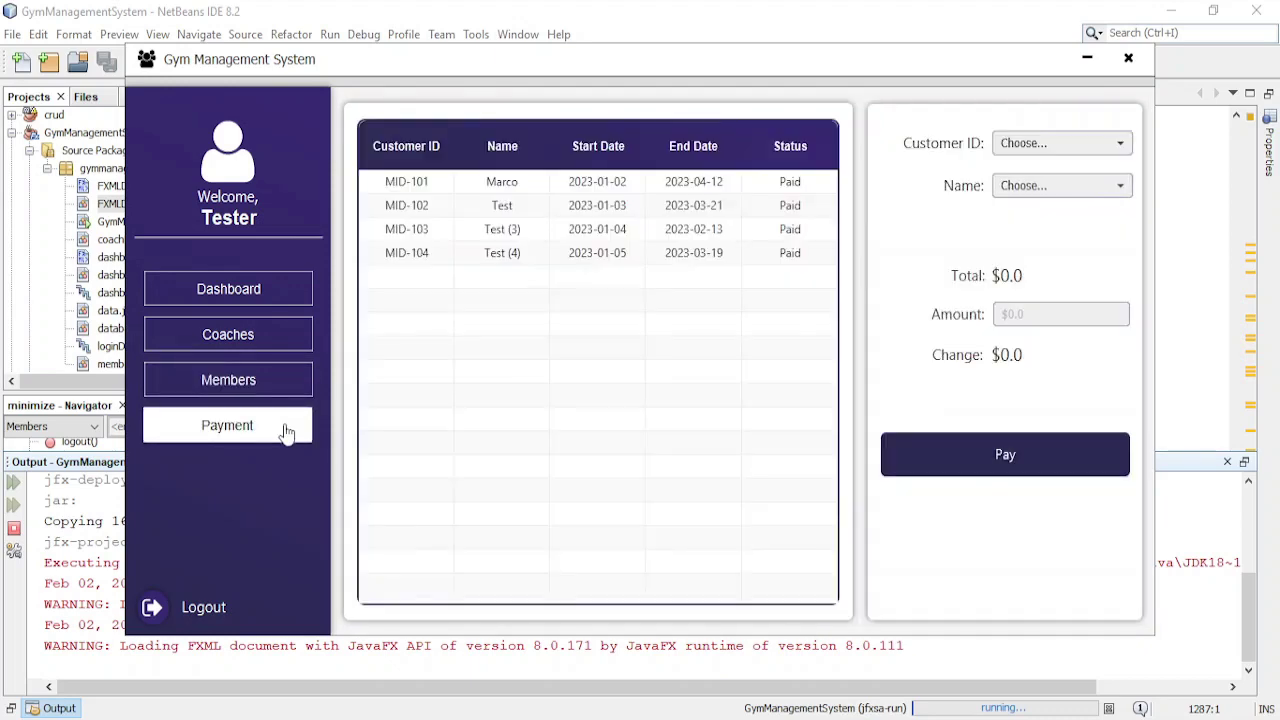
{"action": "left_click", "coordinate": [290, 334]}
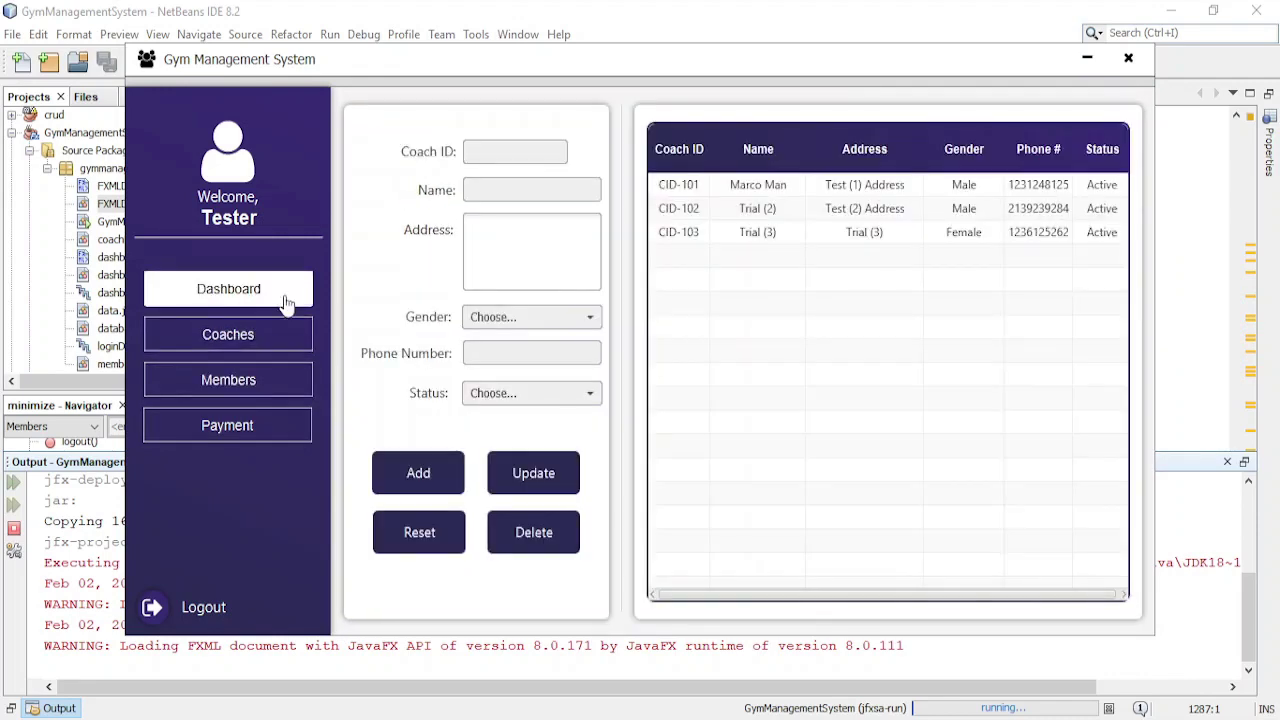
{"action": "left_click", "coordinate": [288, 292]}
{"action": "left_click", "coordinate": [277, 342]}
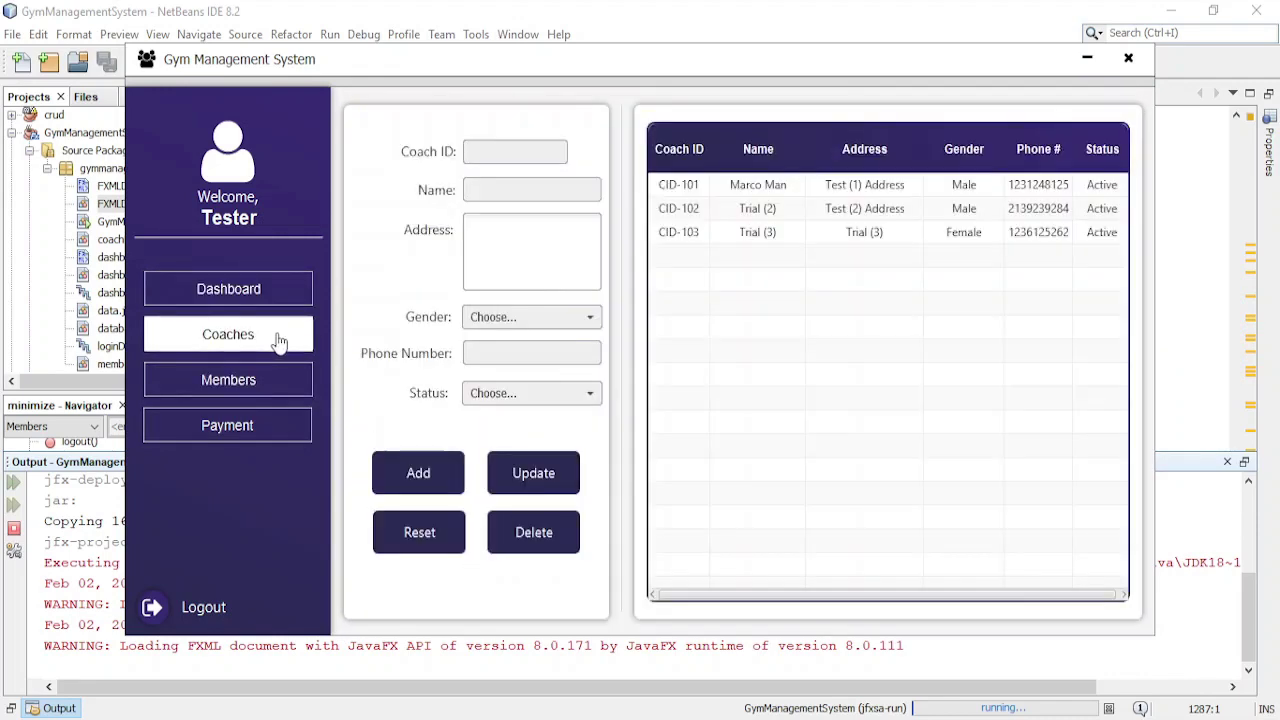
- Fill in coach CID-104 with Test (3) Address, Male gender and a phone number
{"action": "left_click", "coordinate": [516, 152]}
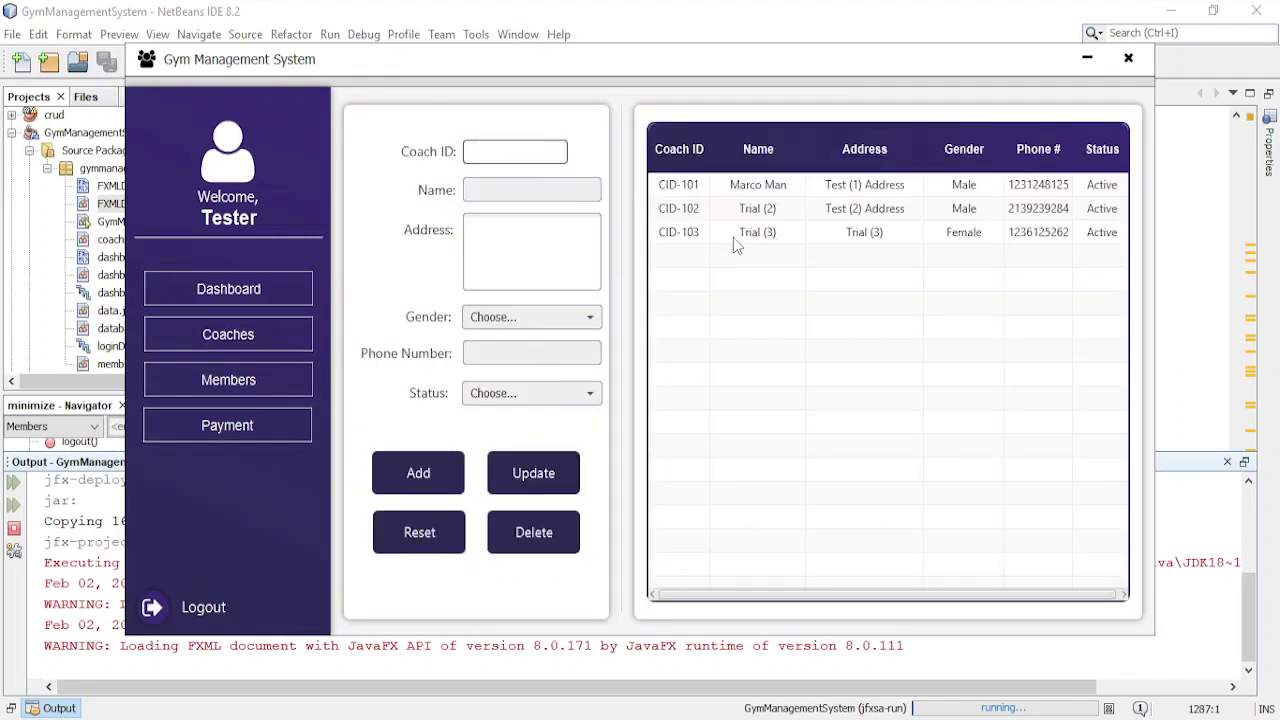
{"action": "type", "text": "CID-104"}
{"action": "key", "text": "Tab"}
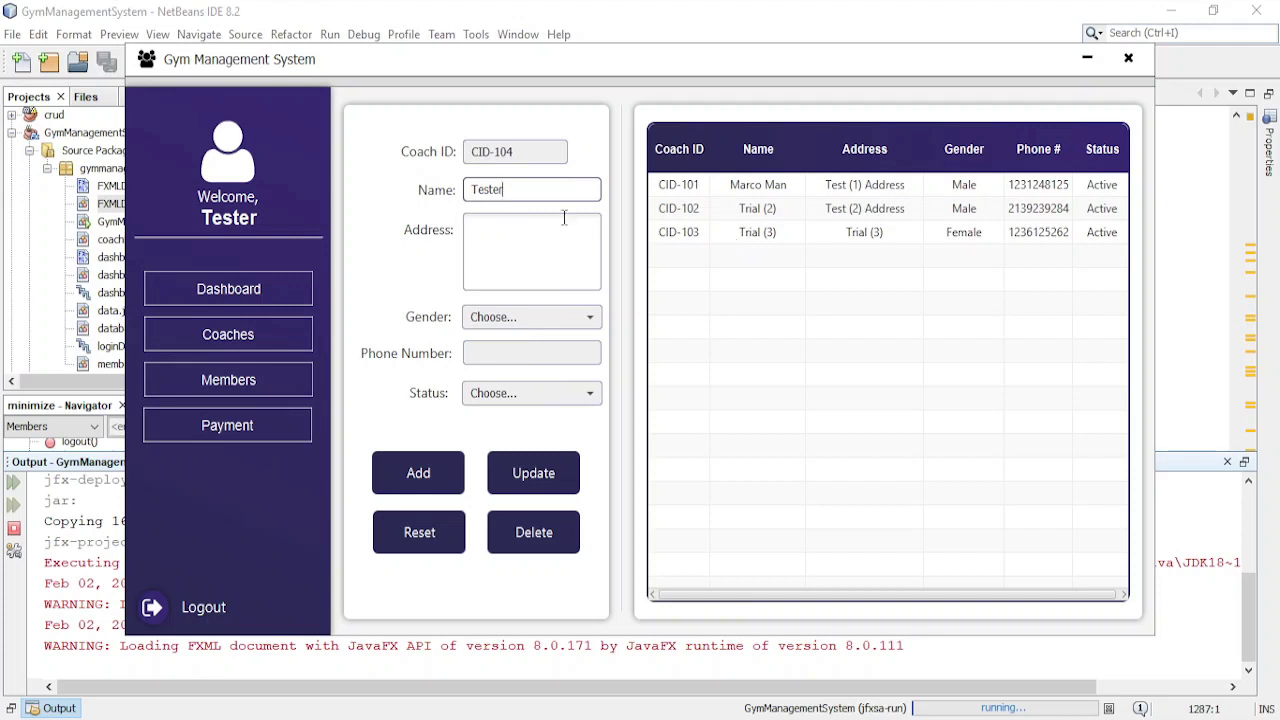
{"action": "left_click", "coordinate": [556, 252]}
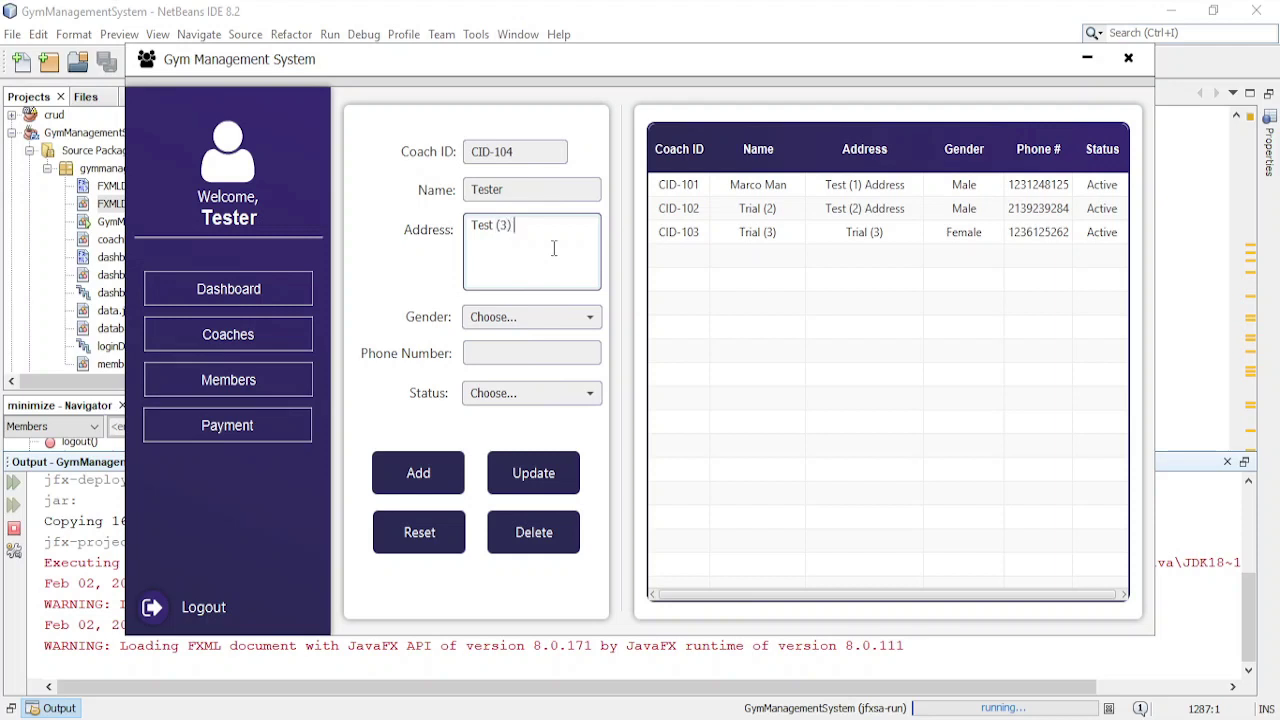
{"action": "left_click", "coordinate": [523, 320]}
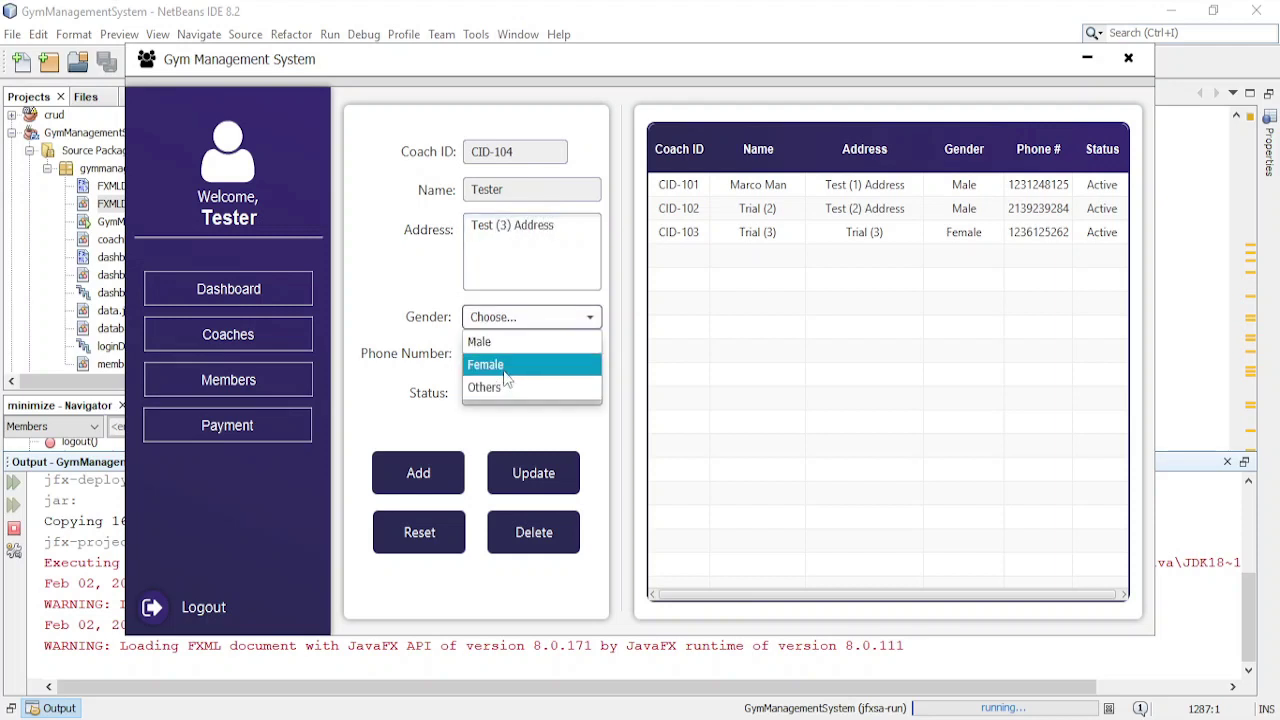
{"action": "left_click", "coordinate": [490, 341]}
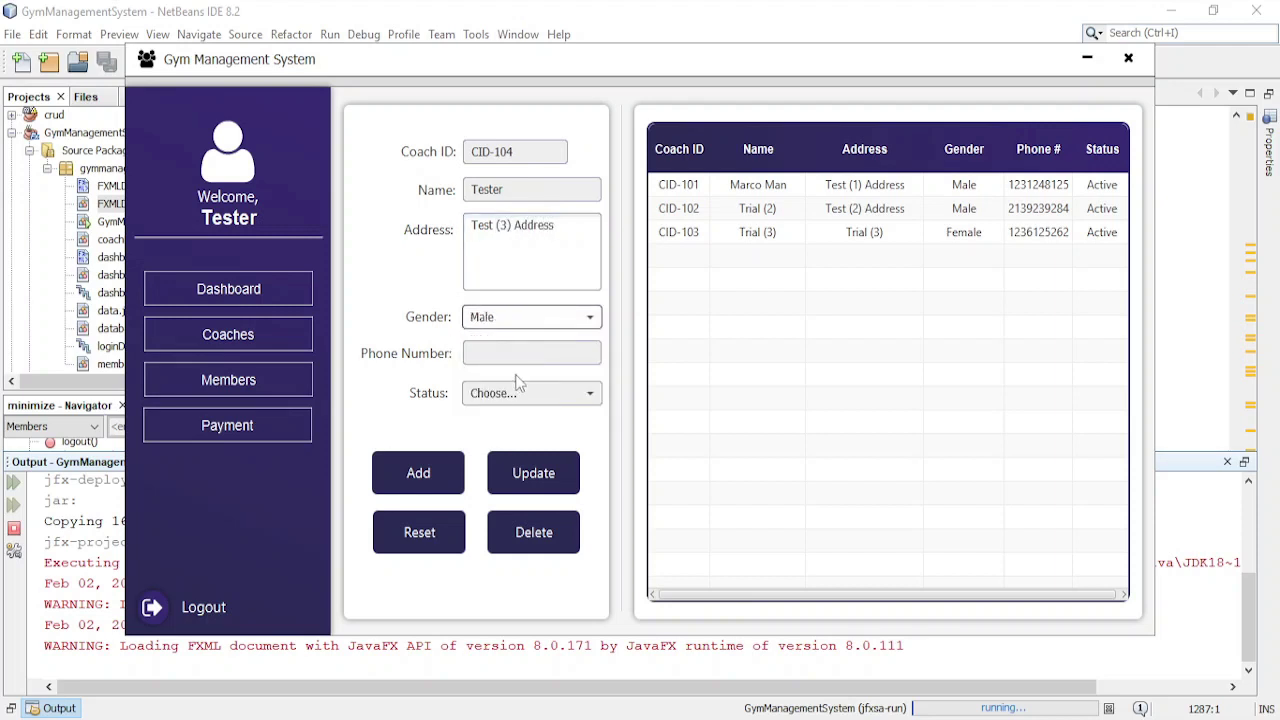
{"action": "left_click", "coordinate": [550, 355]}
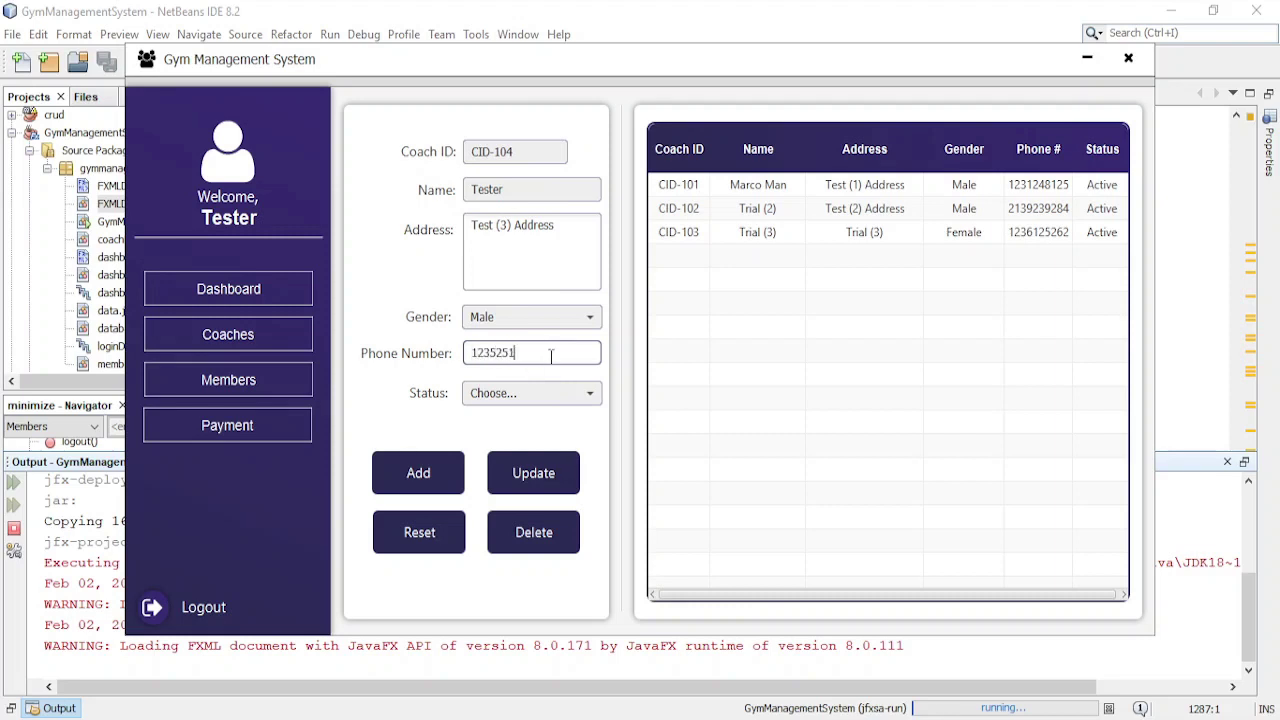
- Set the status to Active, add the coach, and select the new CID-104 row
{"action": "left_click", "coordinate": [537, 394]}
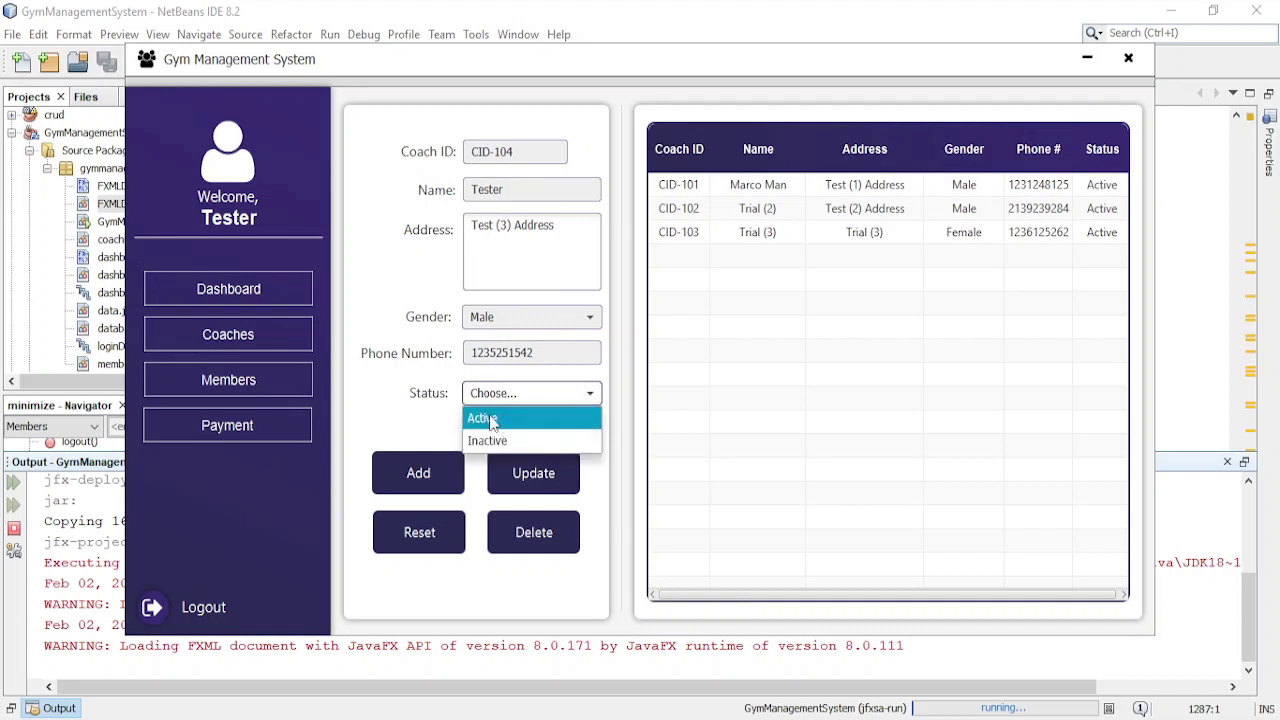
{"action": "left_click", "coordinate": [490, 418]}
{"action": "left_click", "coordinate": [422, 488]}
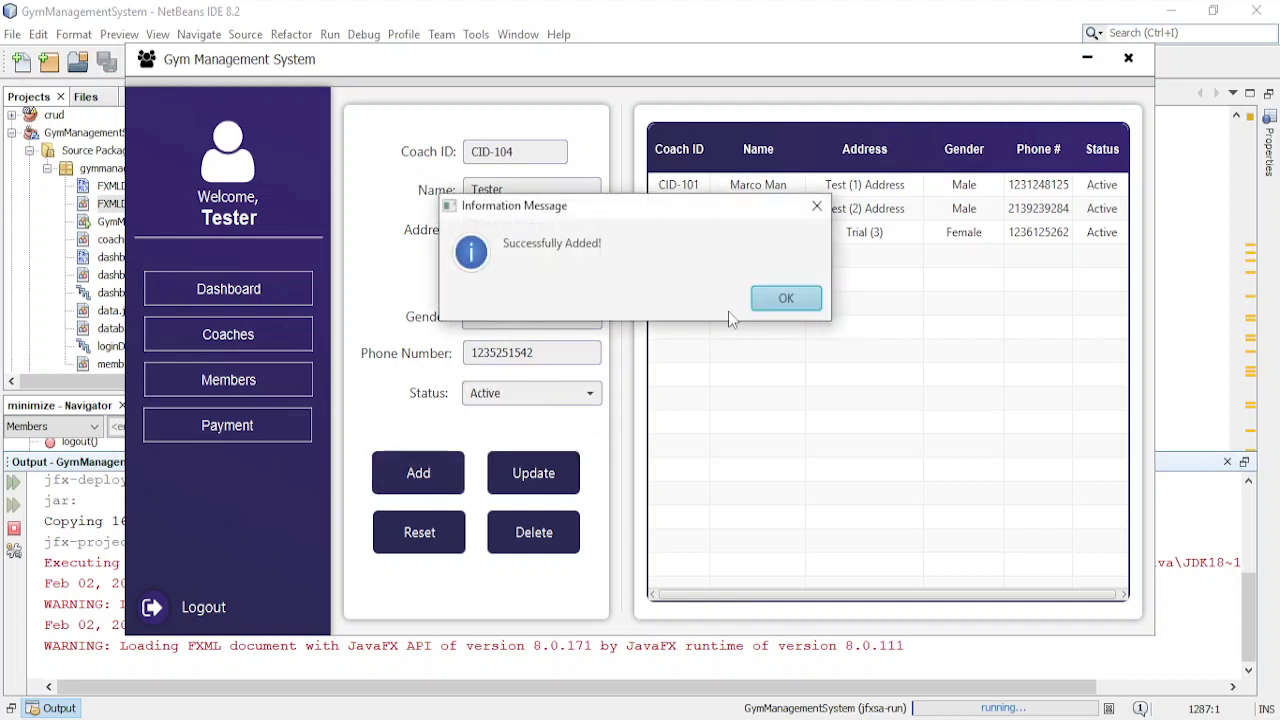
{"action": "left_click", "coordinate": [782, 300]}
{"action": "left_click", "coordinate": [1044, 257]}
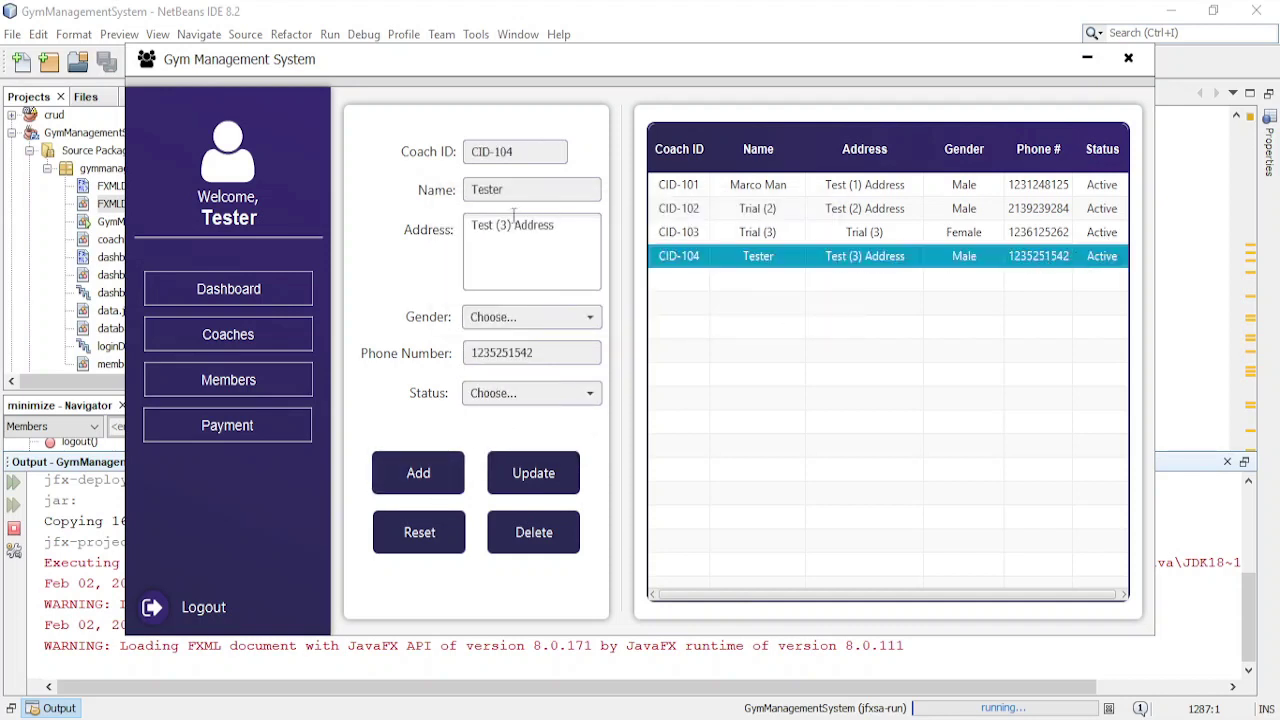
- Try updating coach CID-104 with empty fields and dismiss the missing-fields error
{"action": "key", "text": "Up"}
{"action": "key", "text": "Up"}
{"action": "key", "text": "Up"}
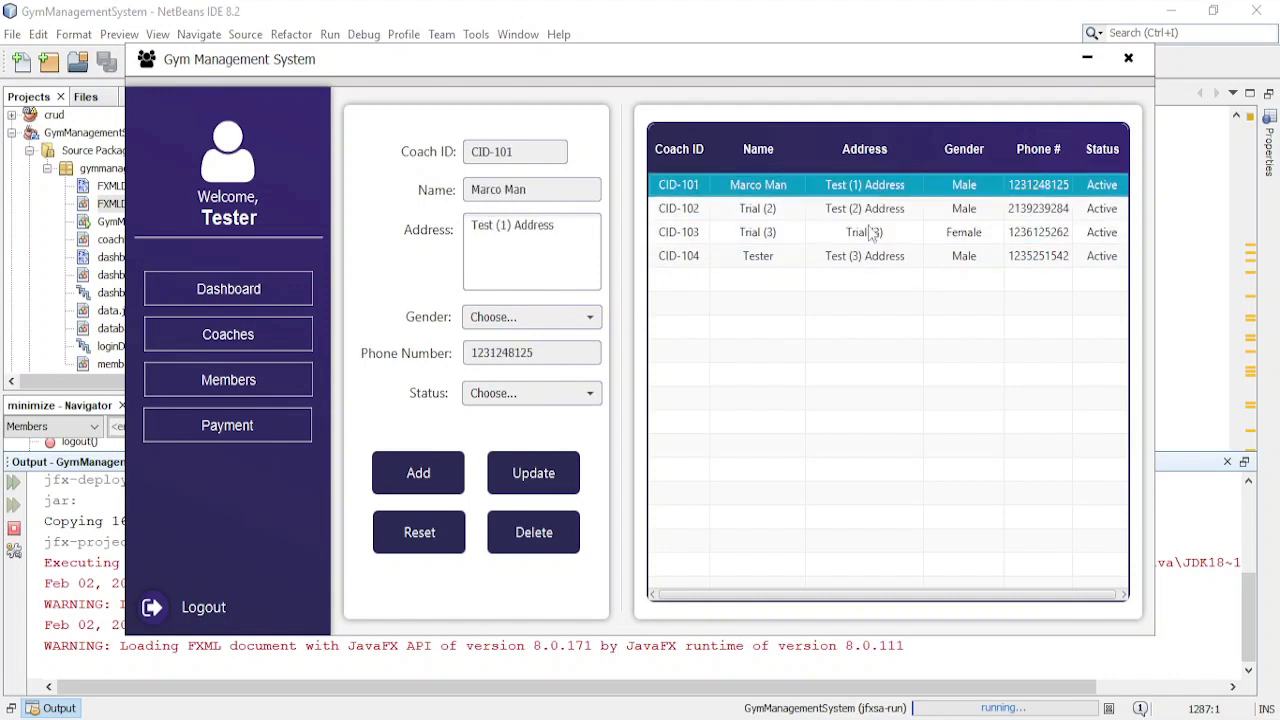
{"action": "key", "text": "Down"}
{"action": "key", "text": "Down"}
{"action": "key", "text": "Down"}
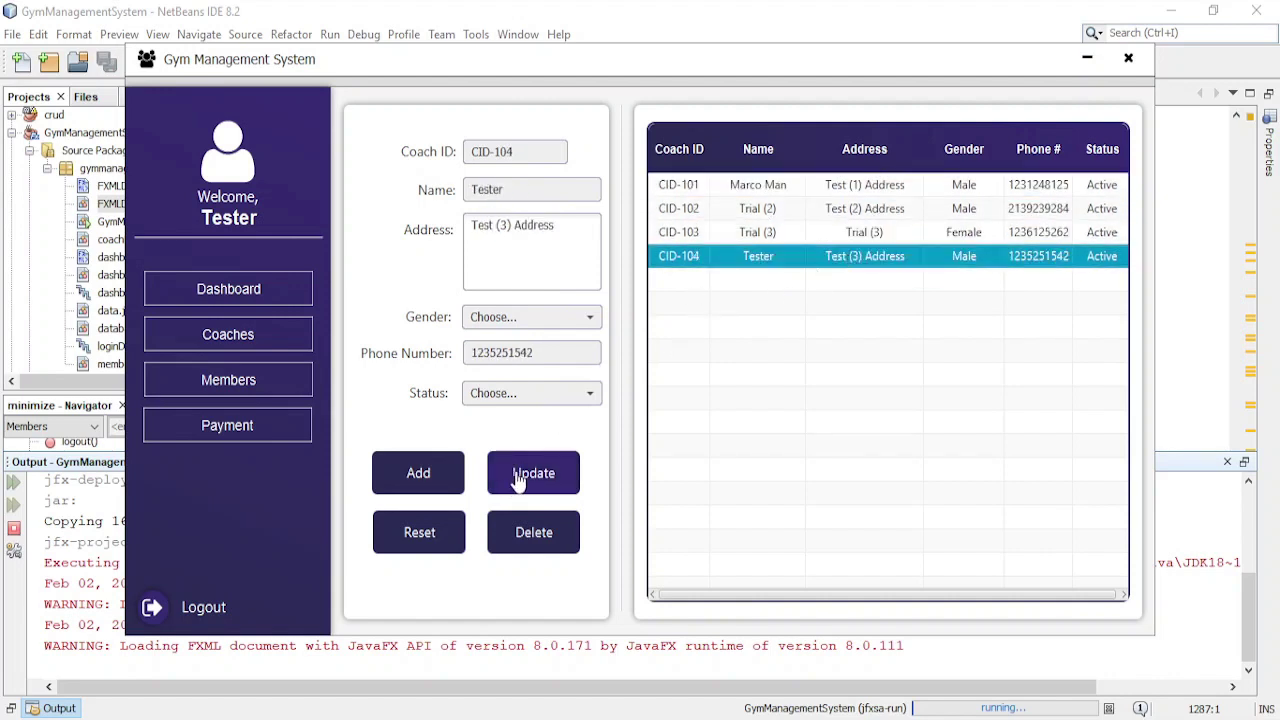
{"action": "left_click", "coordinate": [517, 478]}
{"action": "left_click", "coordinate": [784, 299]}
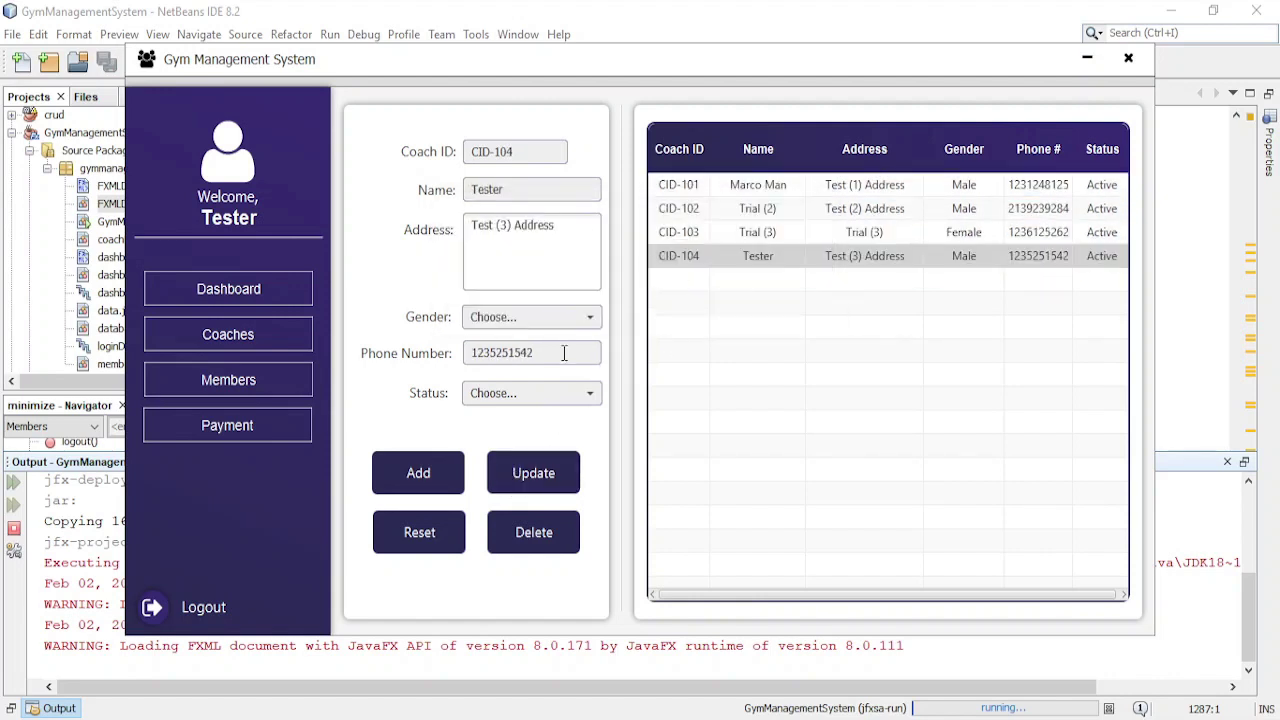
- Set CID-104 to Male and Inactive, update it, and confirm
{"action": "left_click", "coordinate": [563, 318]}
{"action": "left_click", "coordinate": [512, 340]}
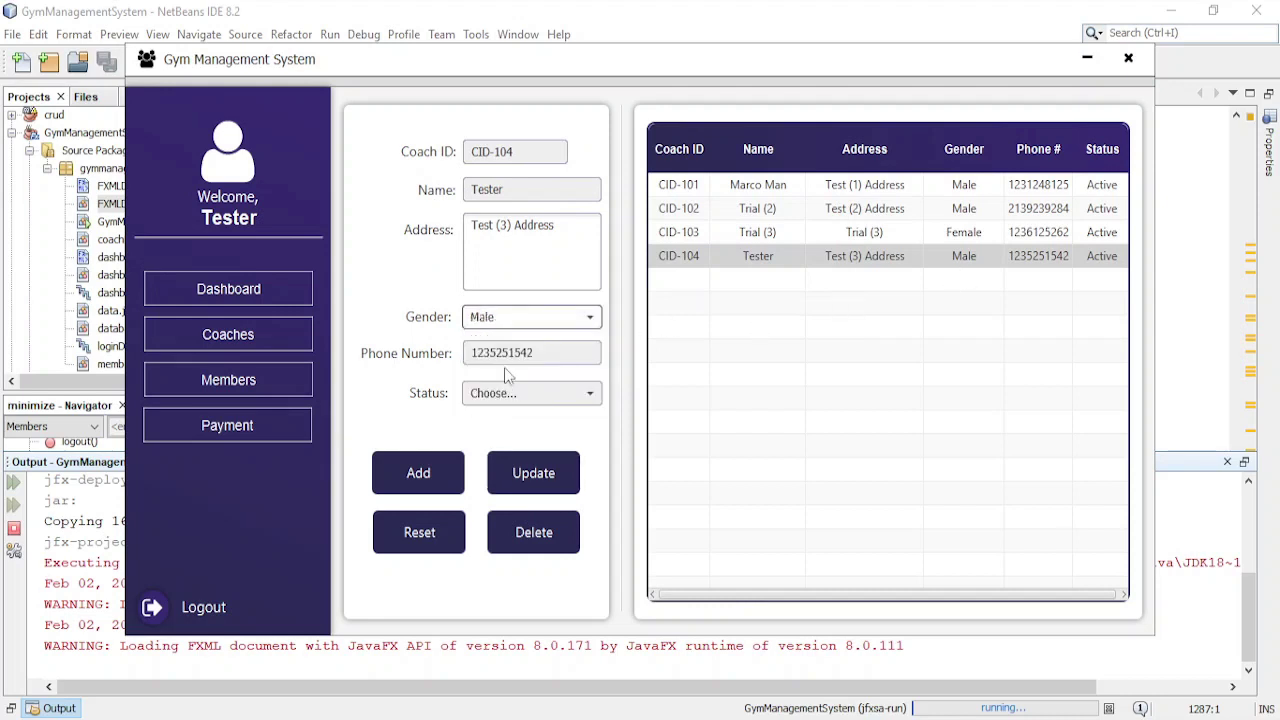
{"action": "left_click", "coordinate": [506, 393]}
{"action": "left_click", "coordinate": [510, 445]}
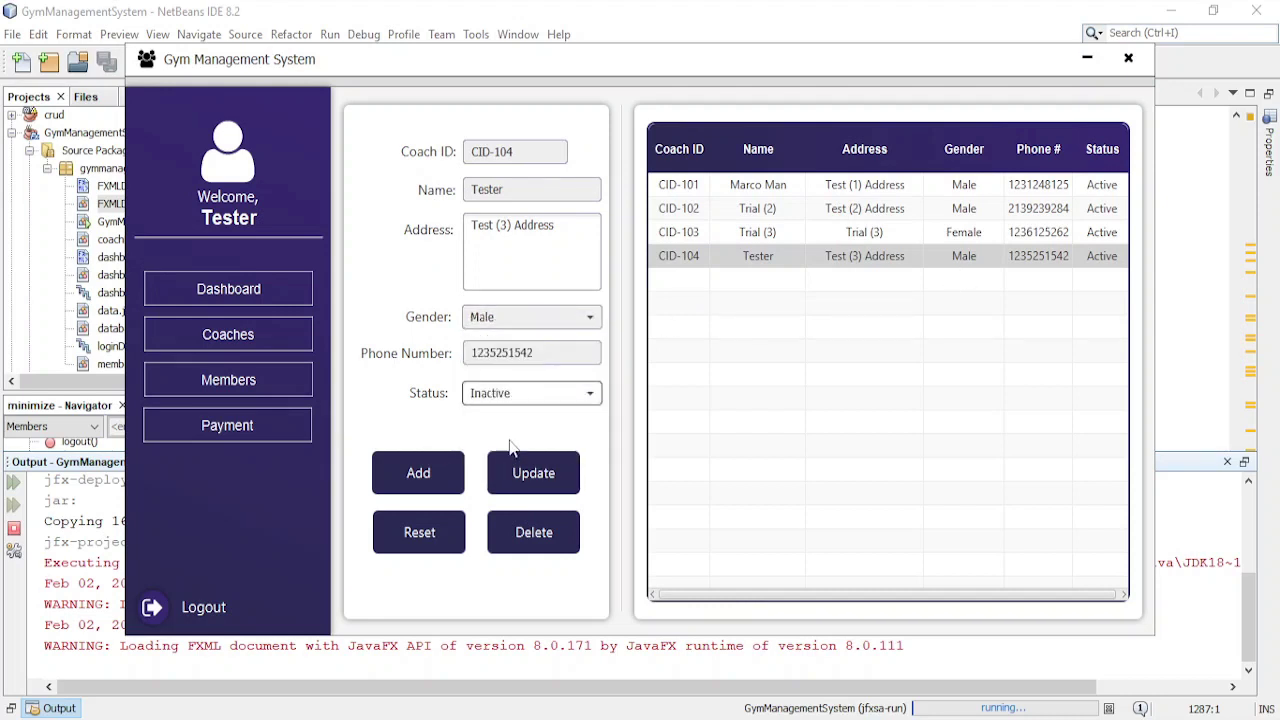
{"action": "left_click", "coordinate": [525, 470]}
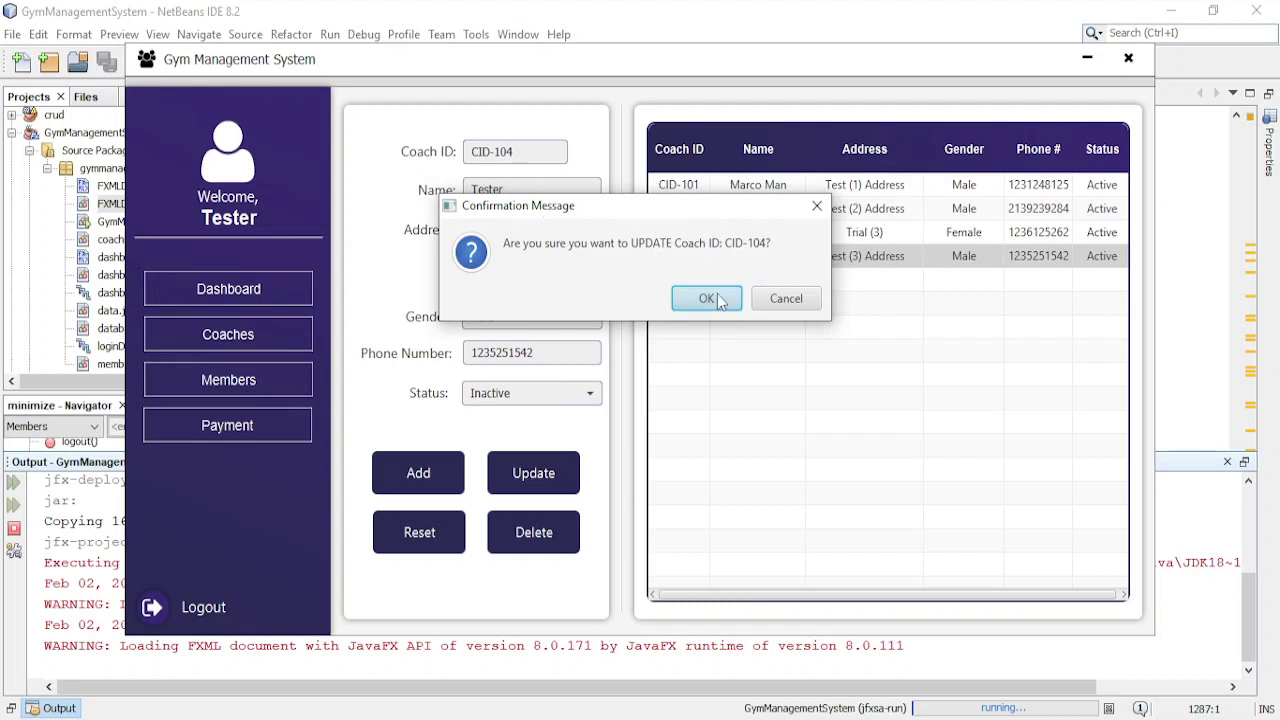
{"action": "left_click", "coordinate": [717, 298]}
- Reload coach CID-104 with Male and Inactive, then delete it and confirm
{"action": "left_click", "coordinate": [769, 298]}
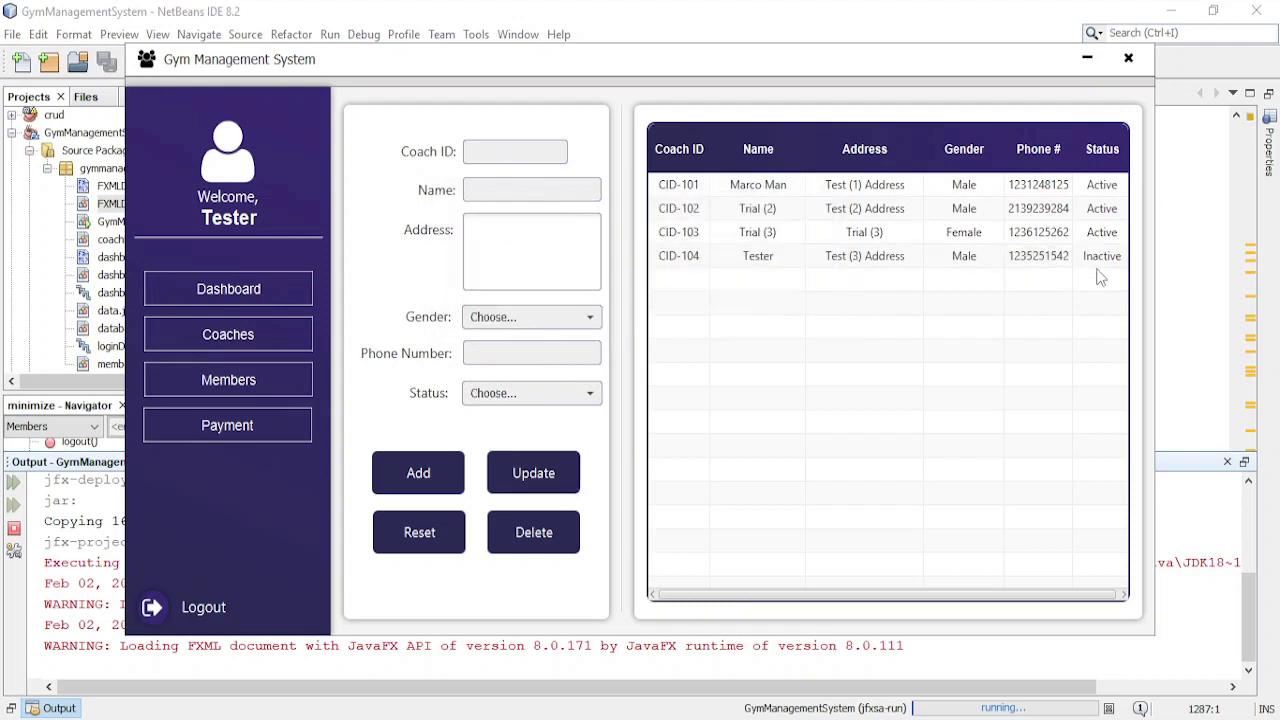
{"action": "left_click", "coordinate": [1072, 257]}
{"action": "left_click", "coordinate": [494, 318]}
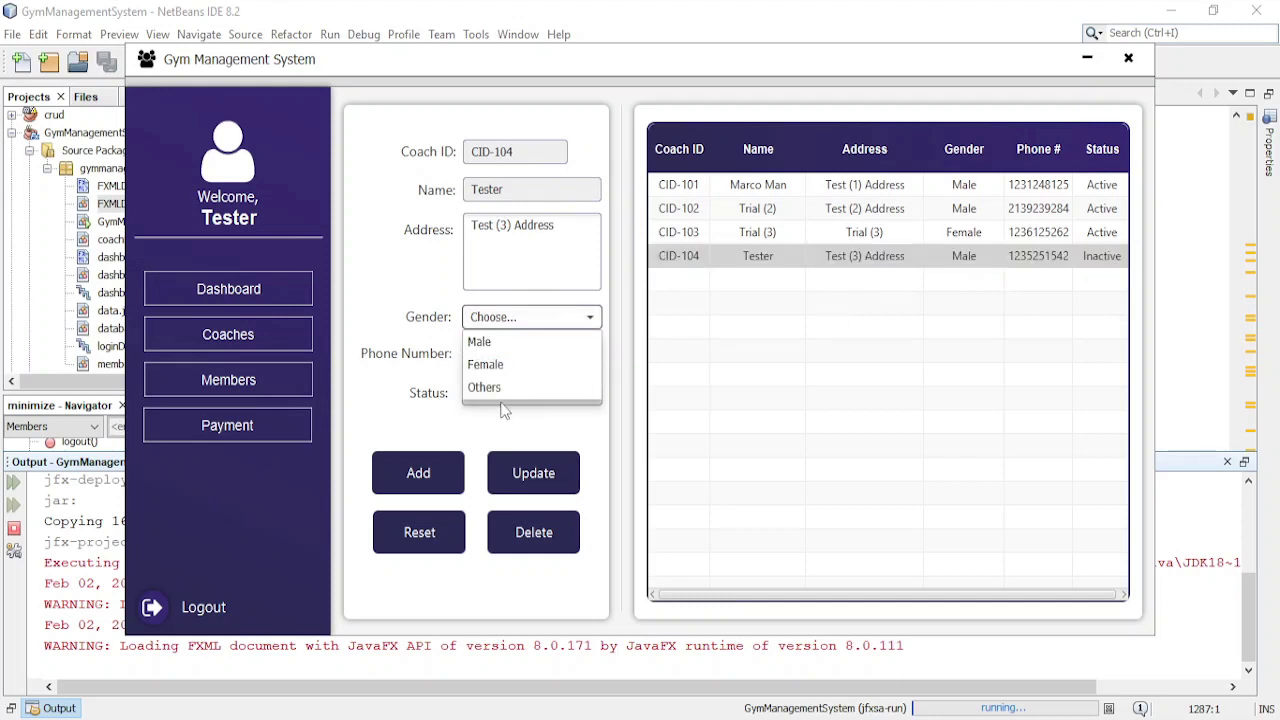
{"action": "left_click", "coordinate": [522, 342]}
{"action": "left_click", "coordinate": [510, 402]}
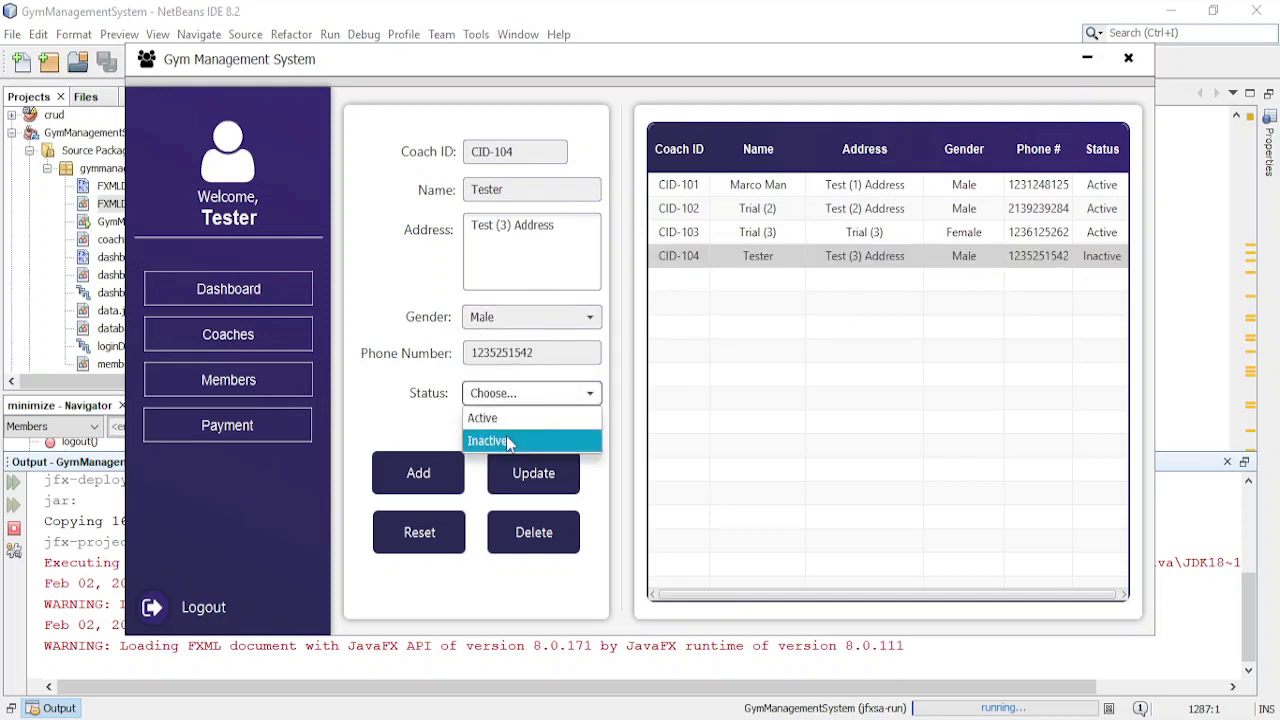
{"action": "left_click", "coordinate": [512, 440]}
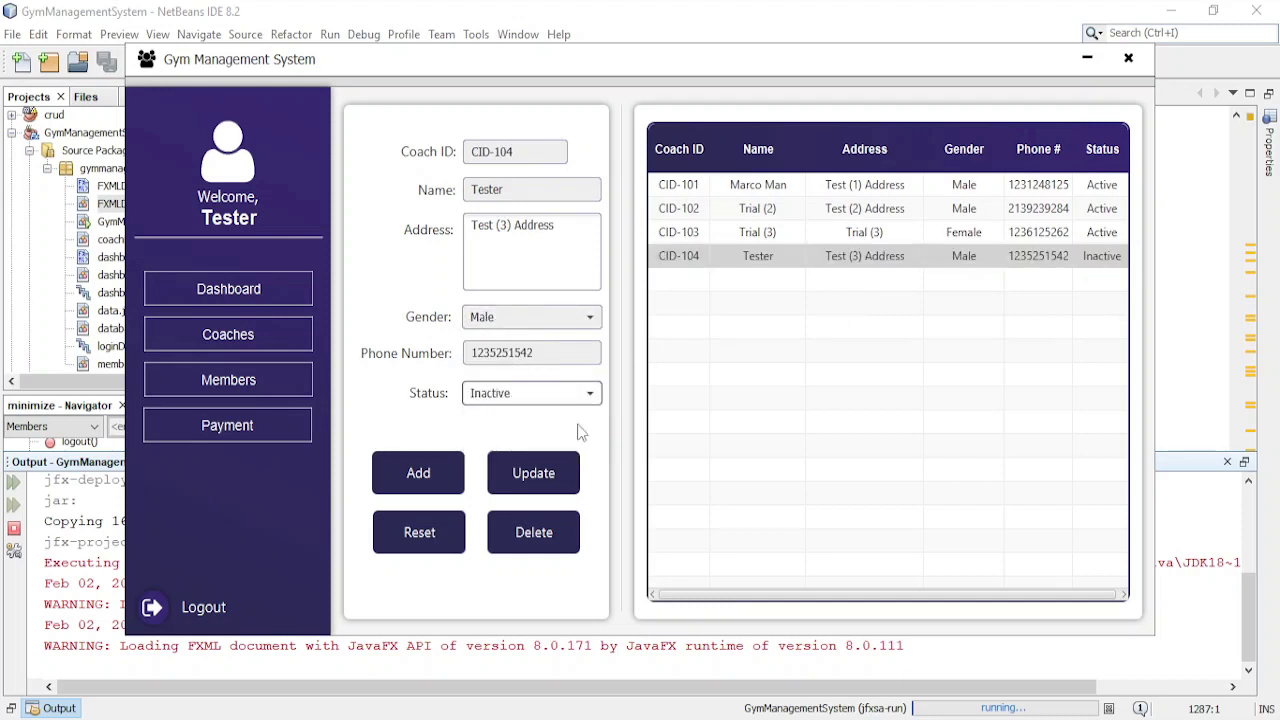
{"action": "left_click", "coordinate": [543, 555]}
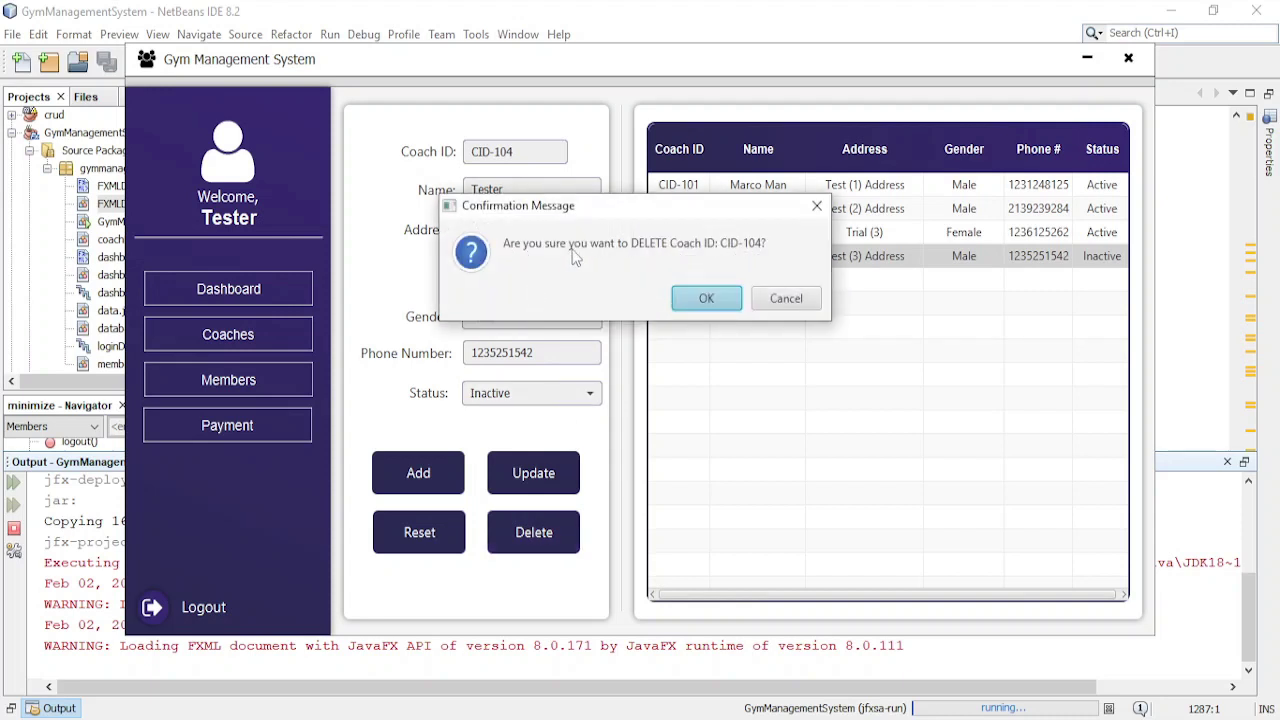
{"action": "left_click", "coordinate": [707, 298]}
- Enter coach ID CID-104, name Tester and address Test (3) Address
{"action": "left_click", "coordinate": [781, 303]}
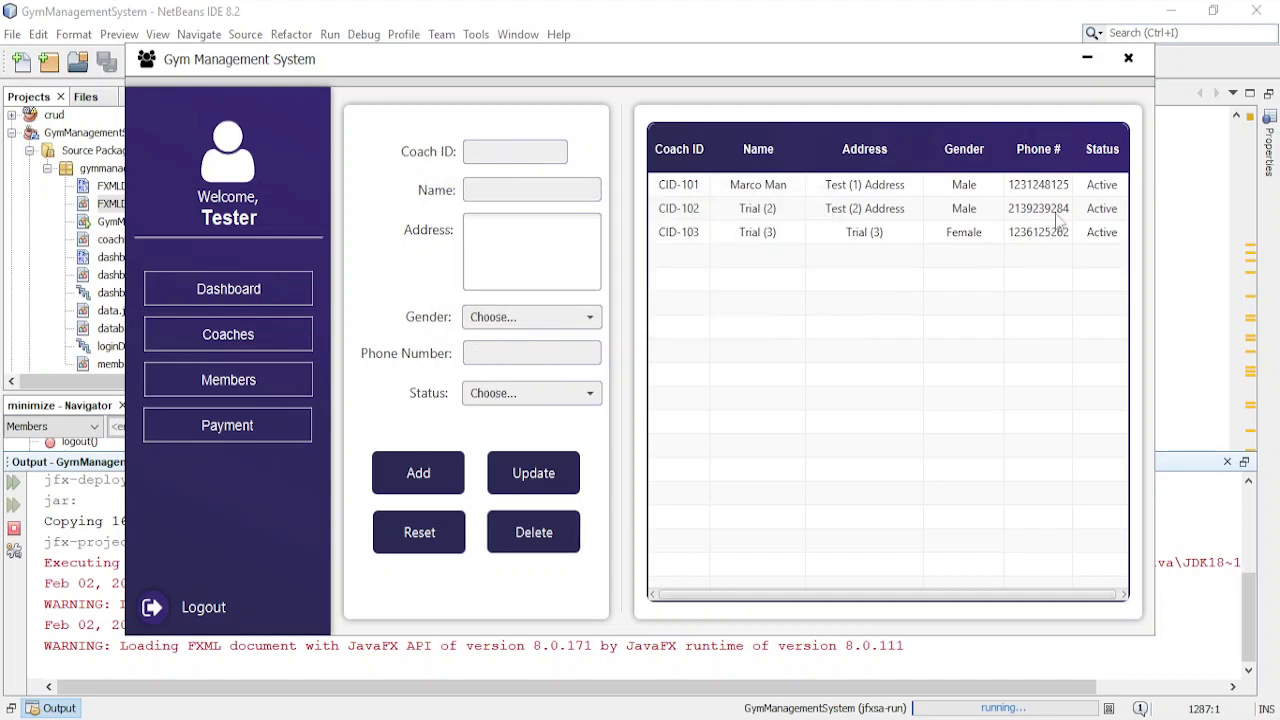
{"action": "left_click", "coordinate": [549, 152]}
{"action": "type", "text": "C"}
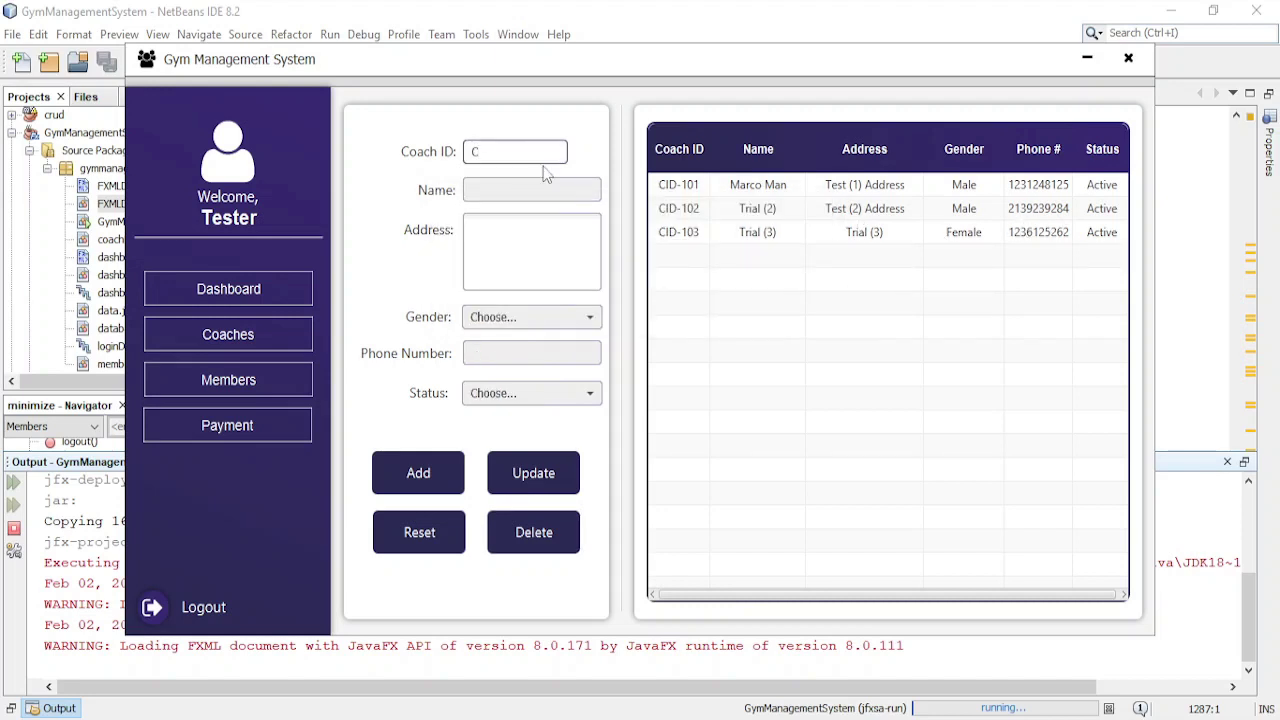
{"action": "type", "text": "ID-104"}
{"action": "key", "text": "Tab"}
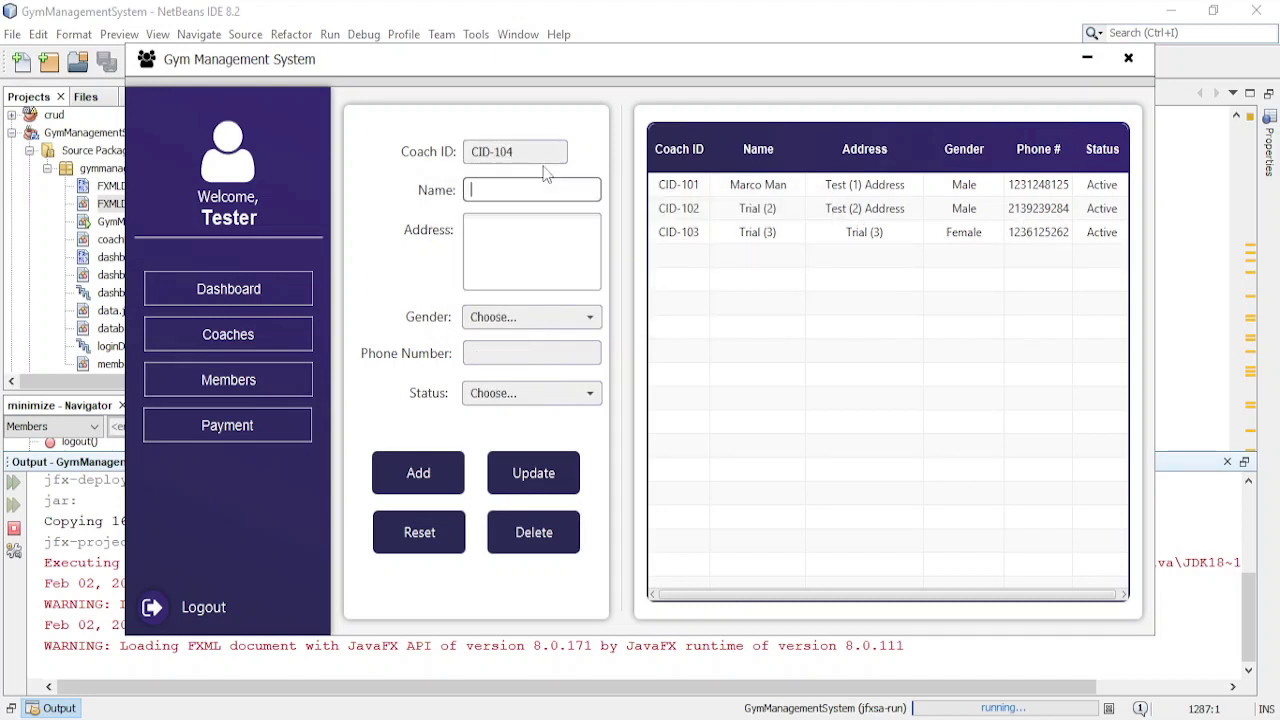
{"action": "type", "text": "Tester"}
{"action": "key", "text": "Tab"}
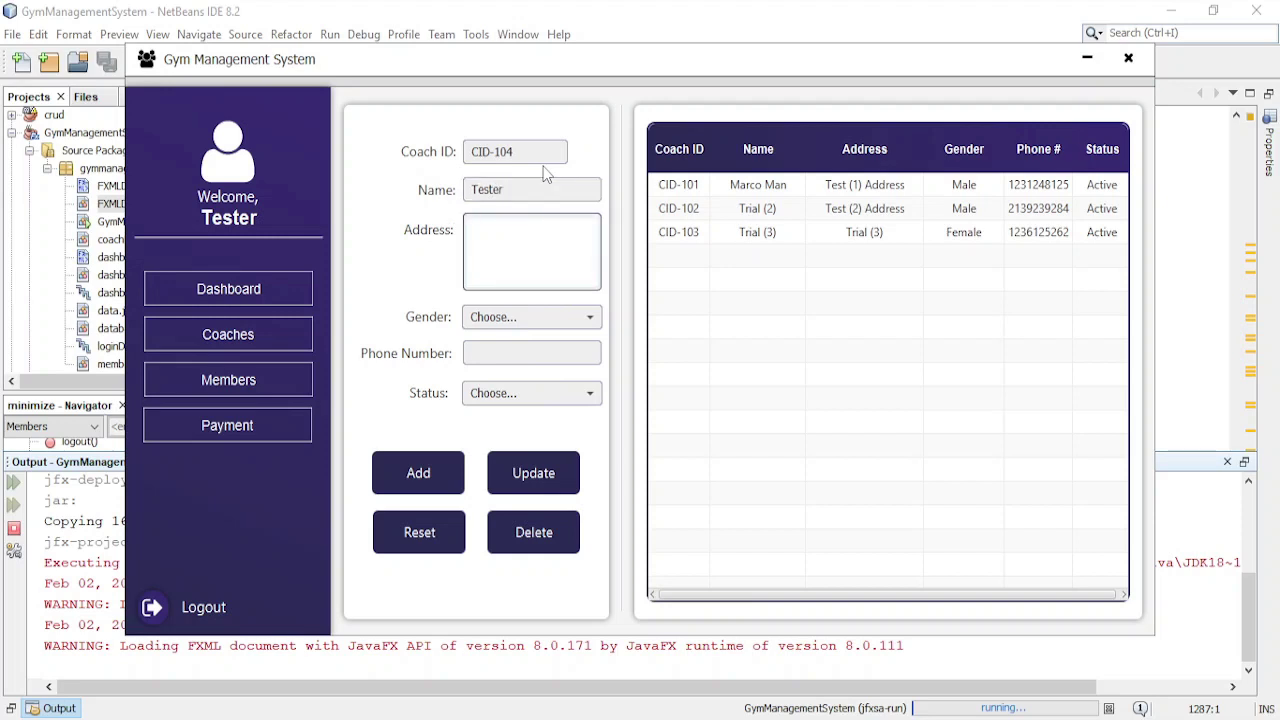
{"action": "type", "text": "Test (3) Address"}
- Set Male gender, a phone number and Active status, then add the coach
{"action": "left_click", "coordinate": [575, 317]}
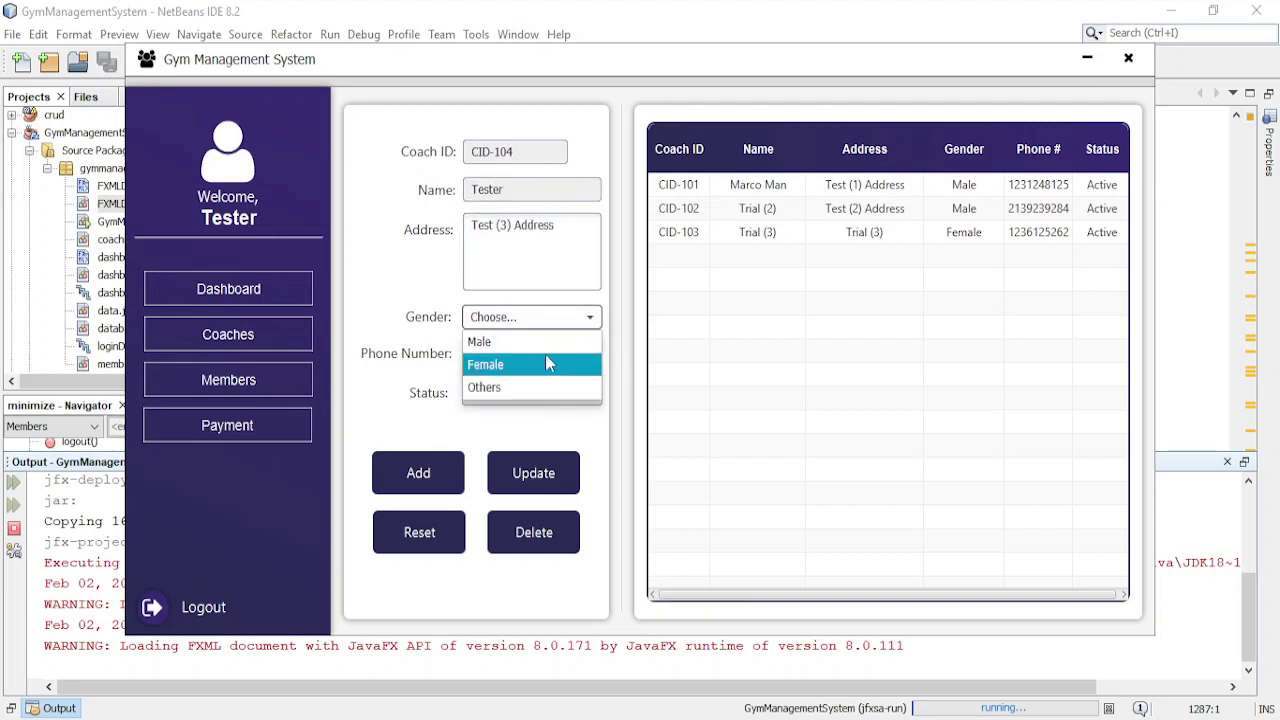
{"action": "left_click", "coordinate": [526, 342]}
{"action": "left_click", "coordinate": [530, 355]}
{"action": "type", "text": "1236"}
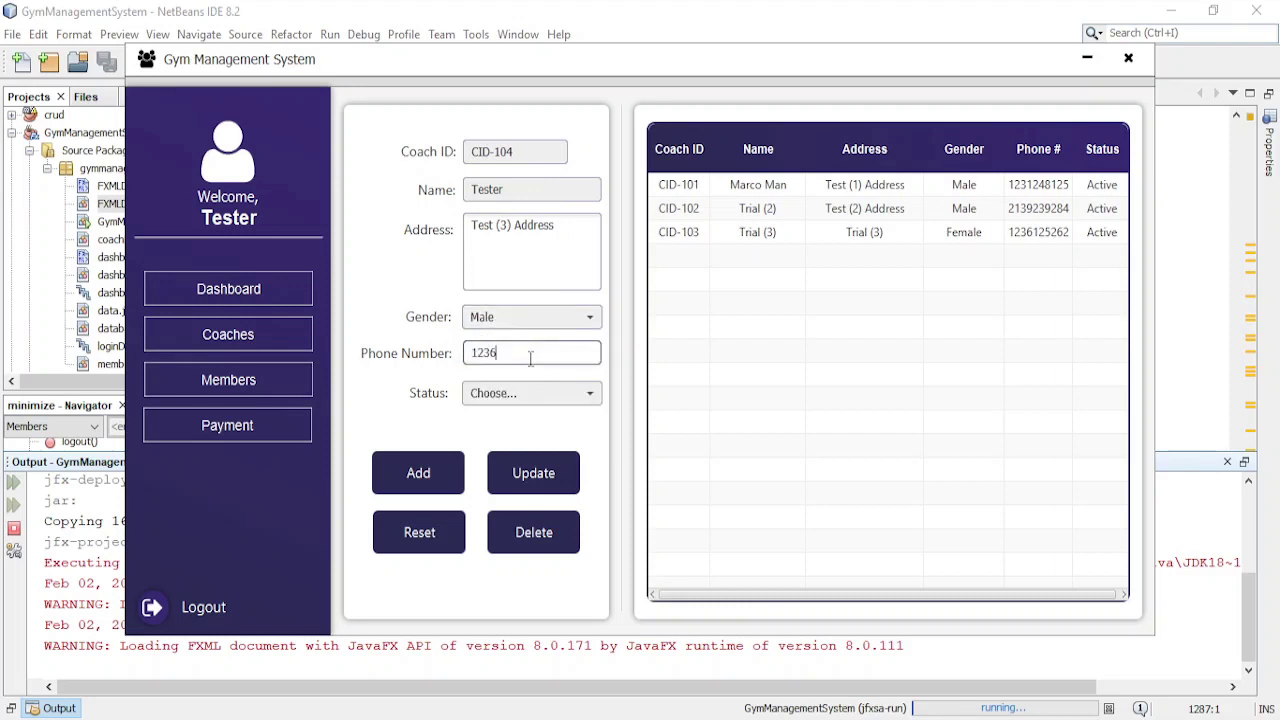
{"action": "type", "text": "1612"}
{"action": "left_click", "coordinate": [548, 395]}
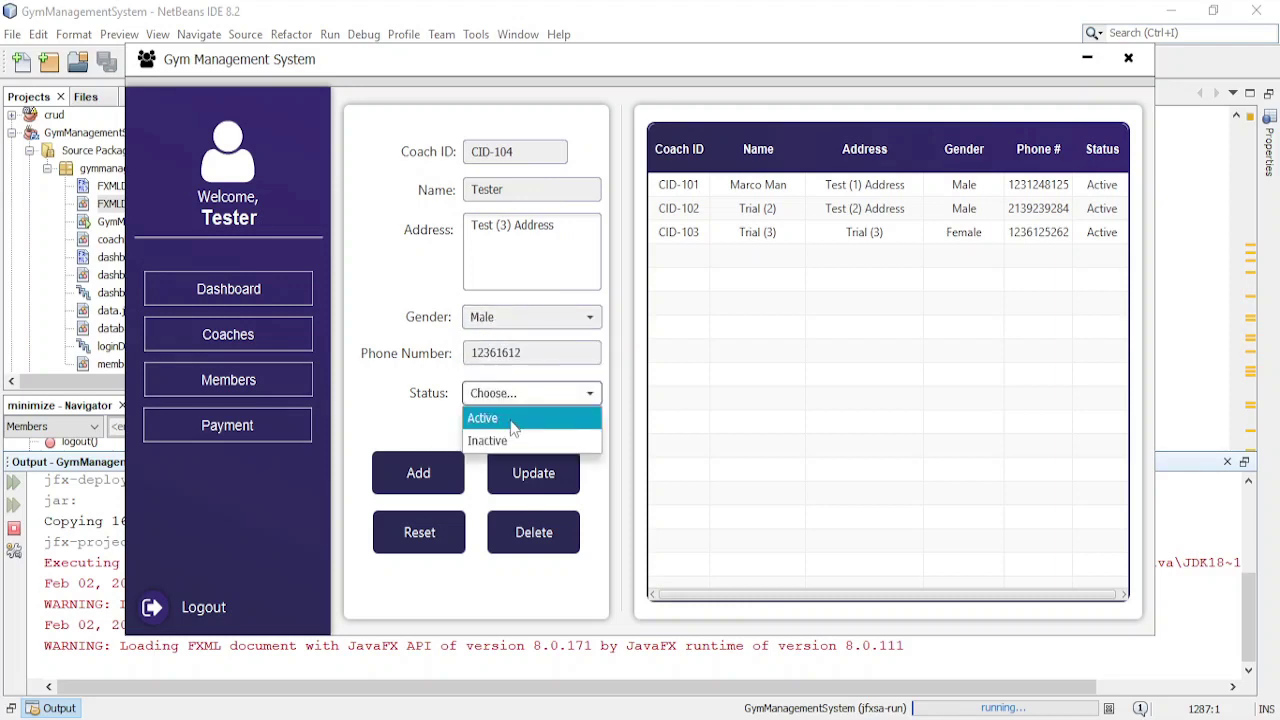
{"action": "left_click", "coordinate": [512, 420]}
{"action": "left_click", "coordinate": [421, 488]}
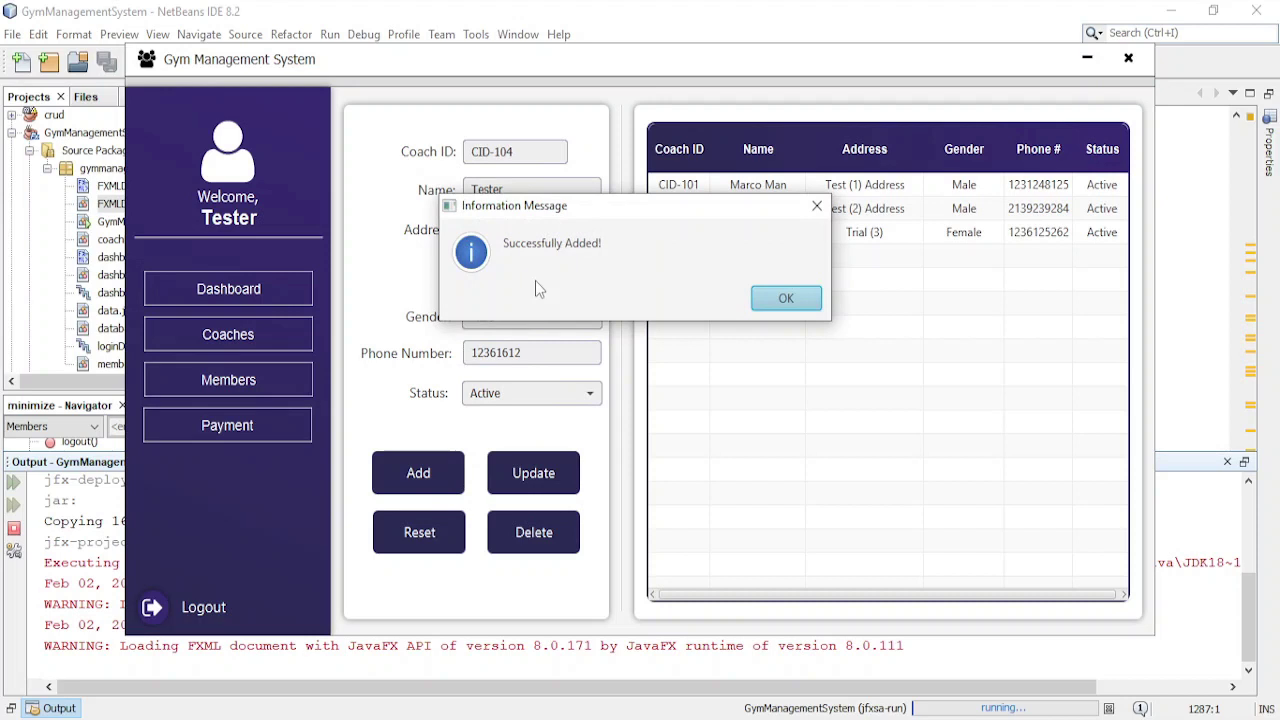
{"action": "left_click", "coordinate": [786, 299]}
{"action": "left_click", "coordinate": [1008, 260]}
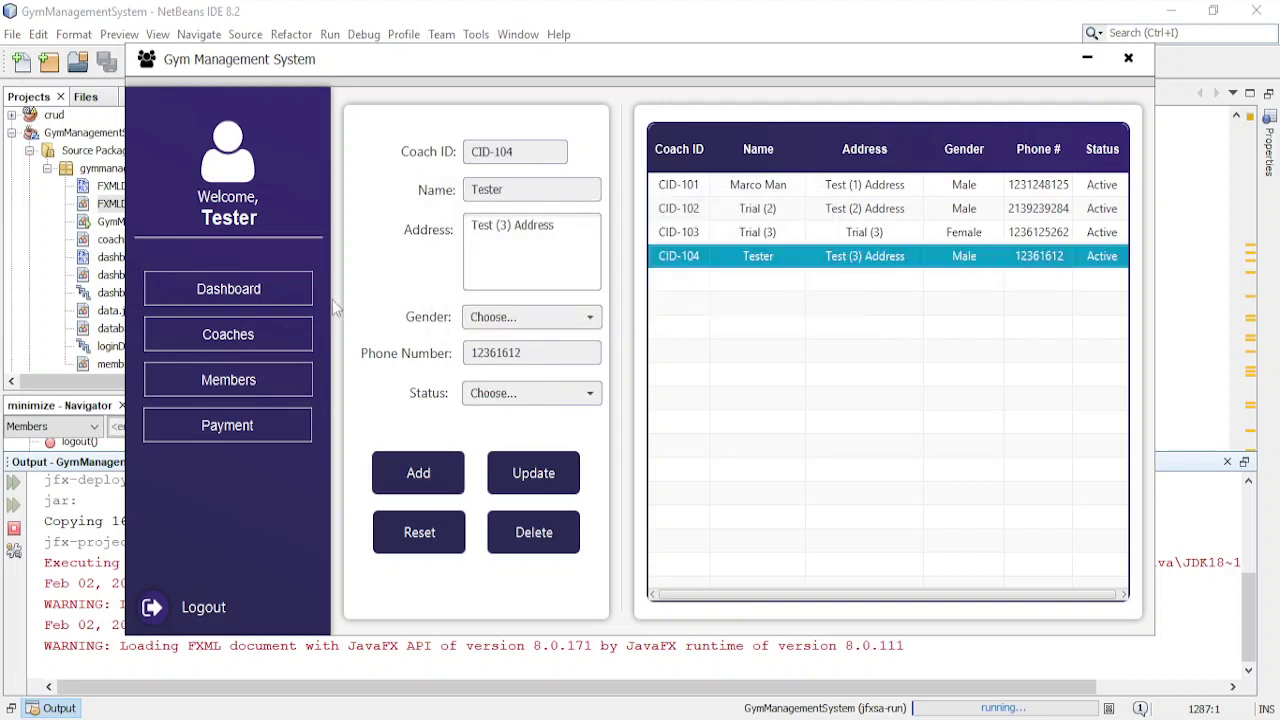
{"action": "left_click", "coordinate": [272, 345]}
- On Members, enter MID-105 with the member's name, Test (5) Address and a phone number
{"action": "left_click", "coordinate": [270, 380]}
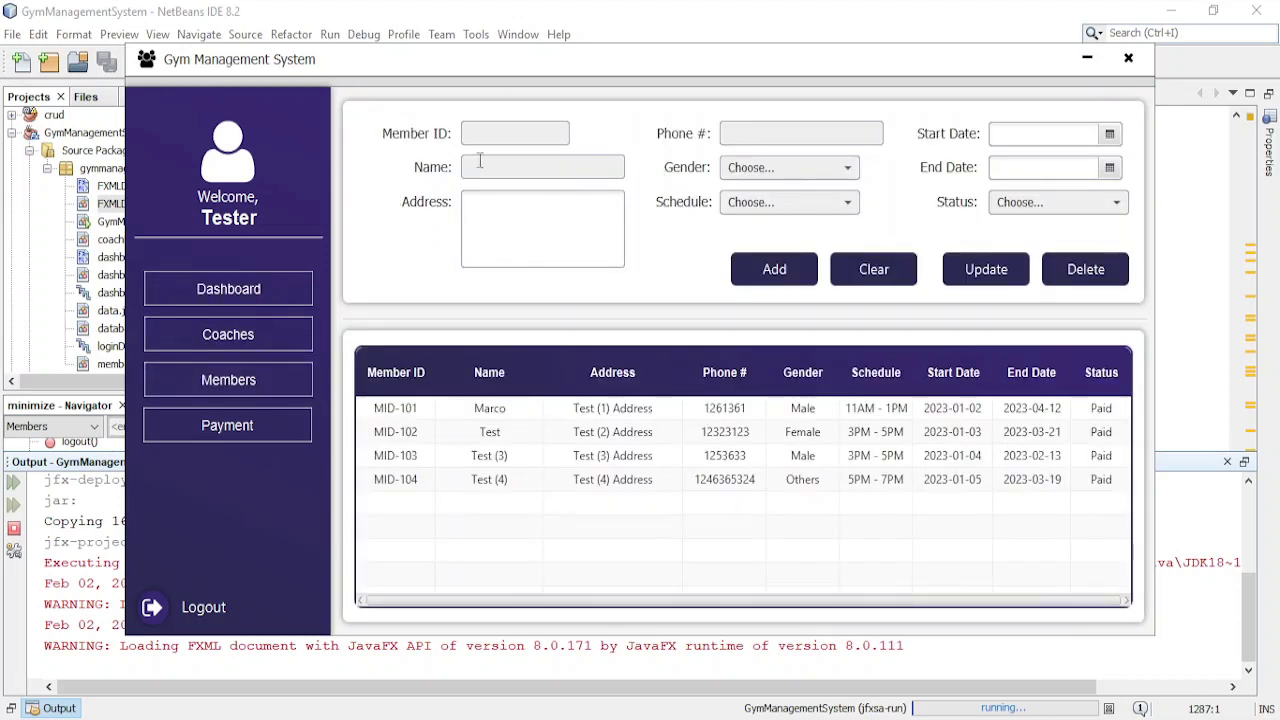
{"action": "left_click", "coordinate": [549, 135]}
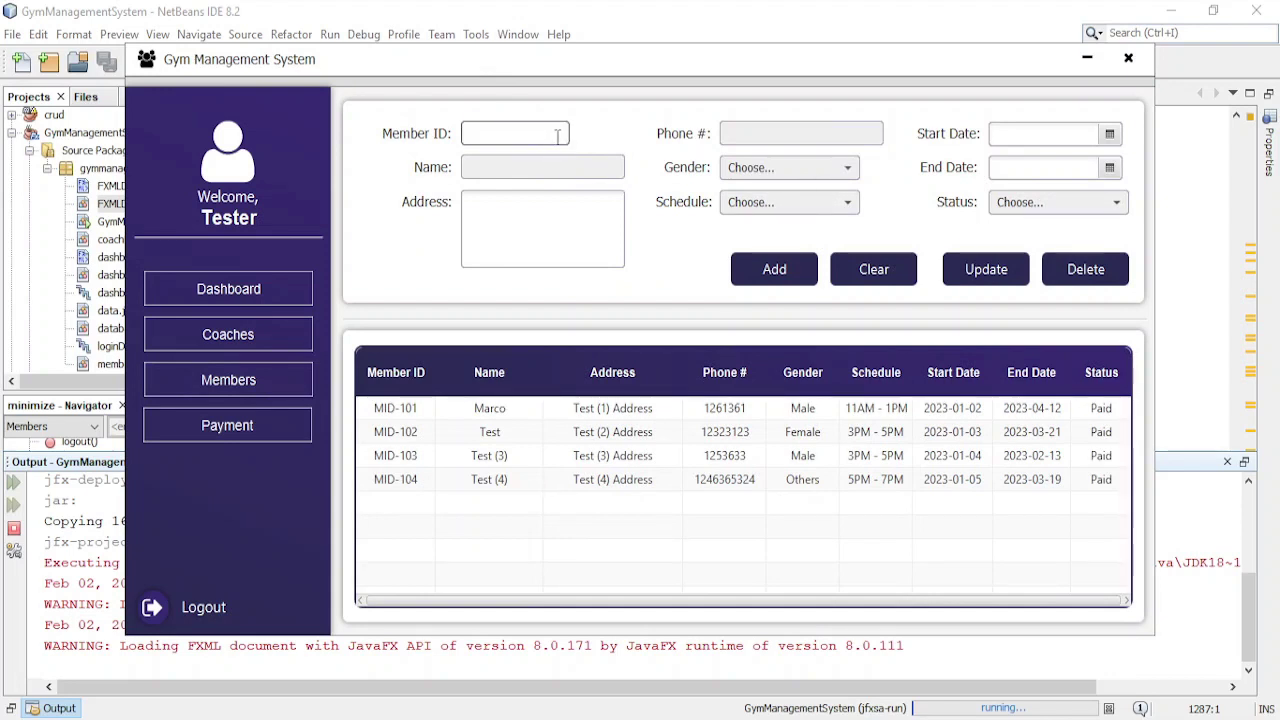
{"action": "type", "text": "MID-105"}
{"action": "key", "text": "Tab"}
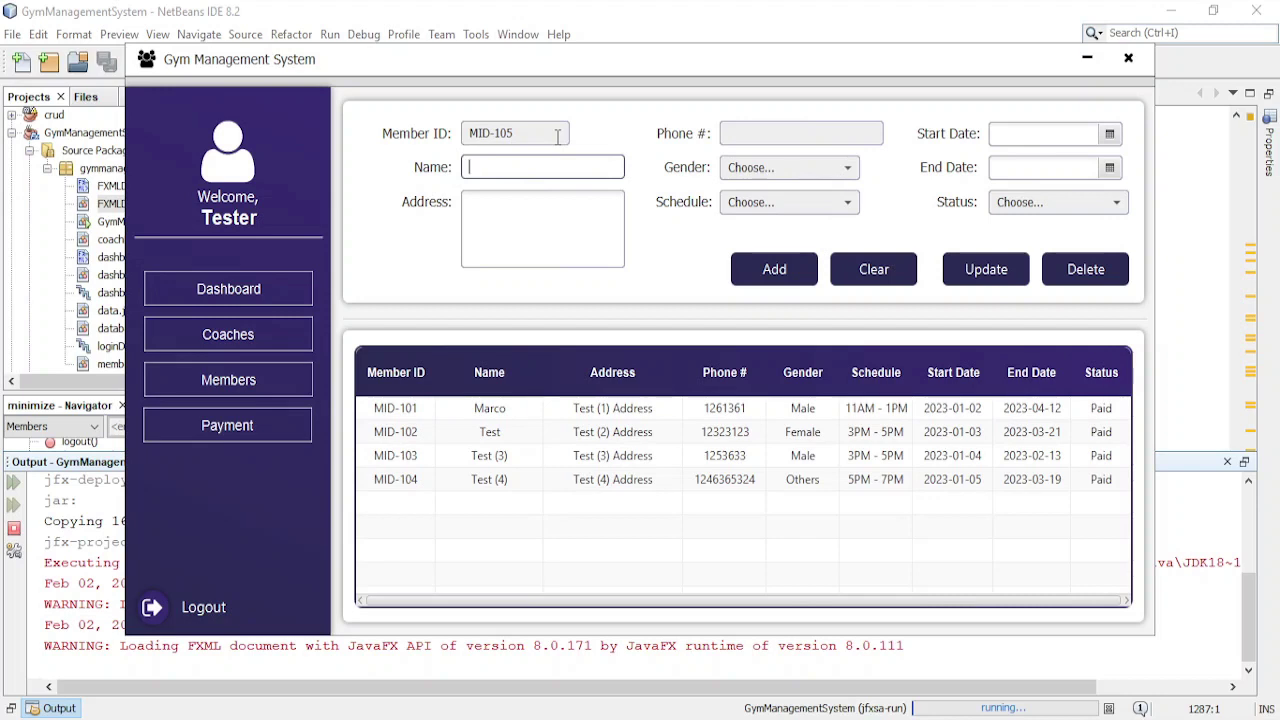
{"action": "type", "text": "M"}
{"action": "key", "text": "BackSpace"}
{"action": "left_click", "coordinate": [521, 232]}
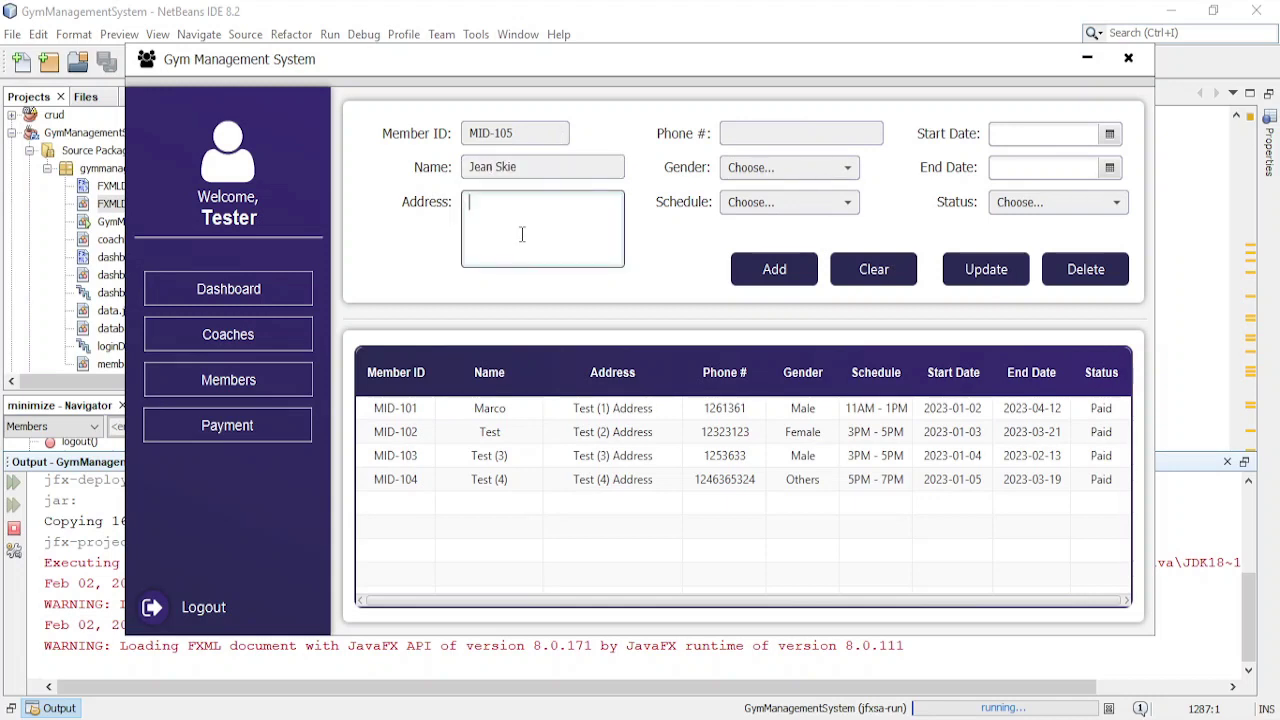
{"action": "type", "text": "Test (5) Address"}
{"action": "left_click", "coordinate": [790, 136]}
{"action": "type", "text": "1223"}
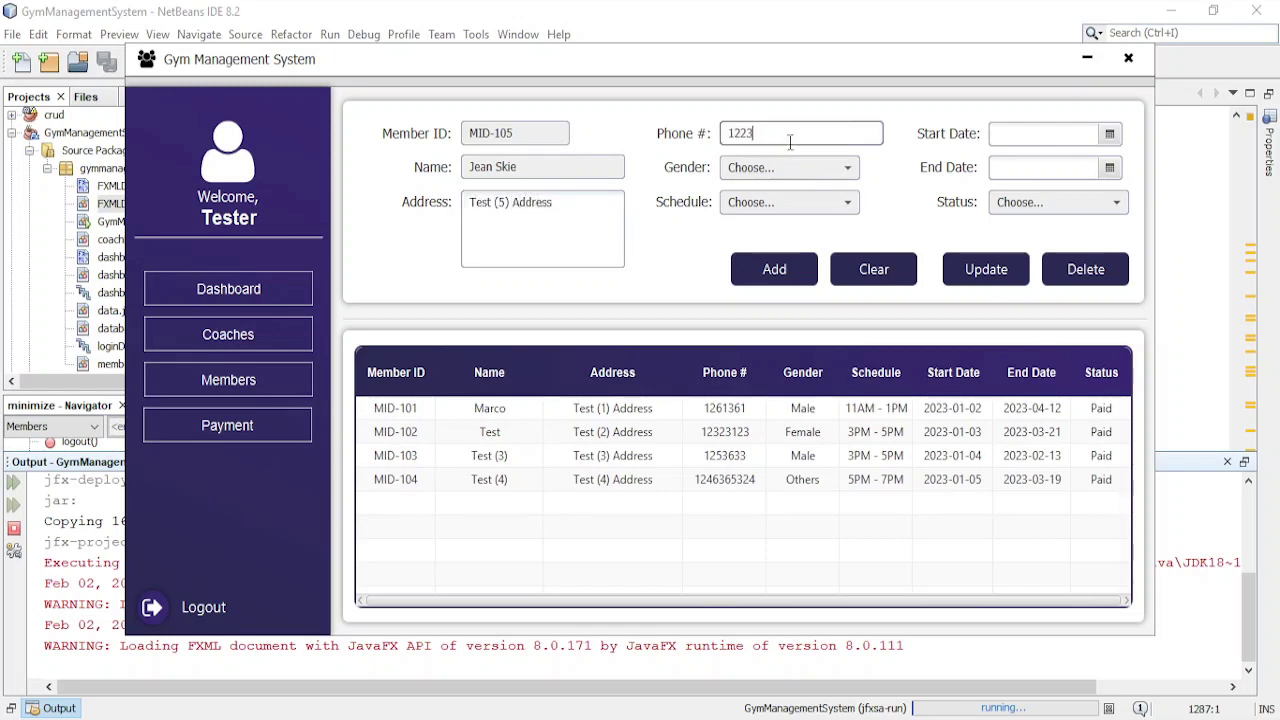
{"action": "type", "text": "213"}
- Set Female, schedule 1PM - 3PM, dates Feb 8 to Feb 21 2023, and Unpaid
{"action": "left_click", "coordinate": [786, 160]}
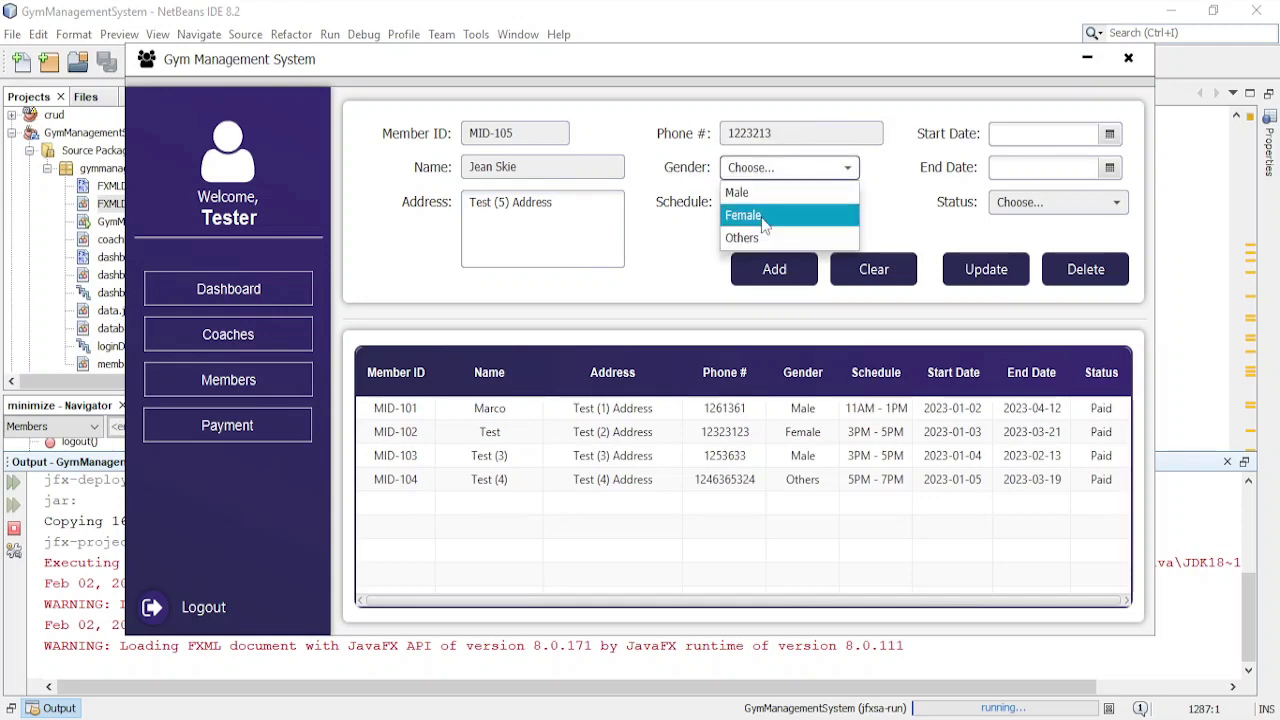
{"action": "left_click", "coordinate": [763, 216]}
{"action": "left_click", "coordinate": [791, 203]}
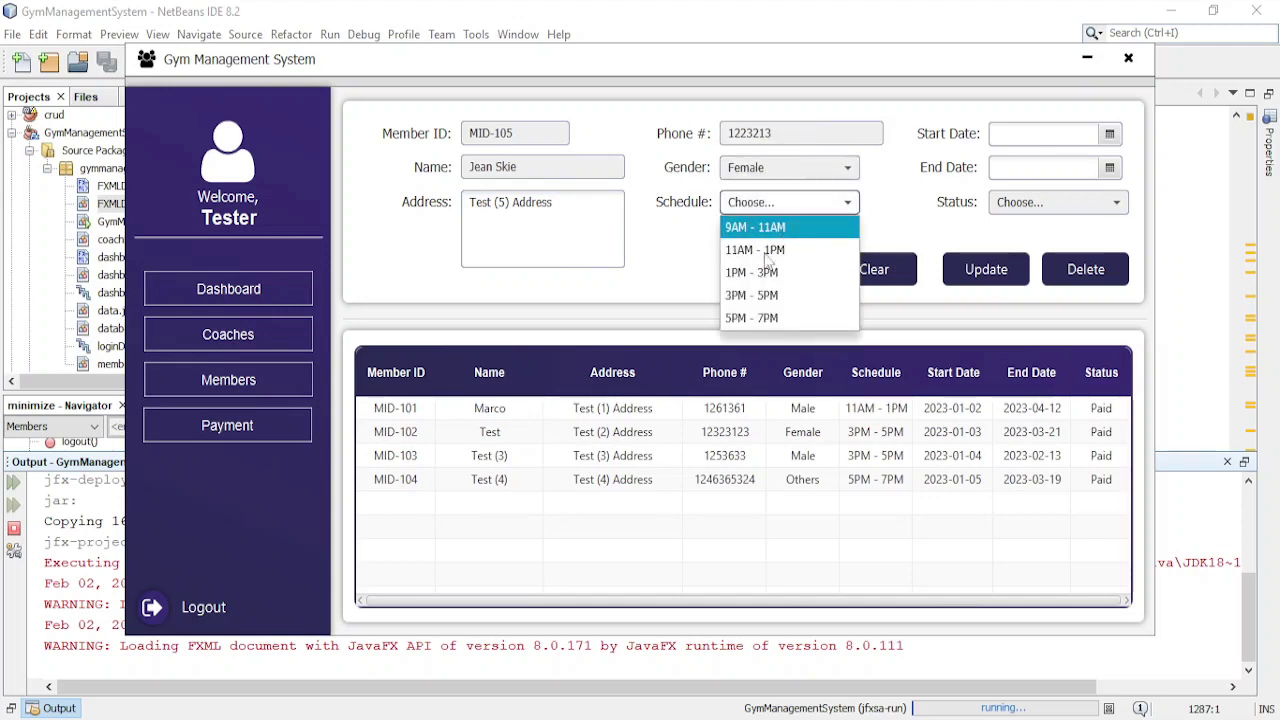
{"action": "left_click", "coordinate": [775, 273]}
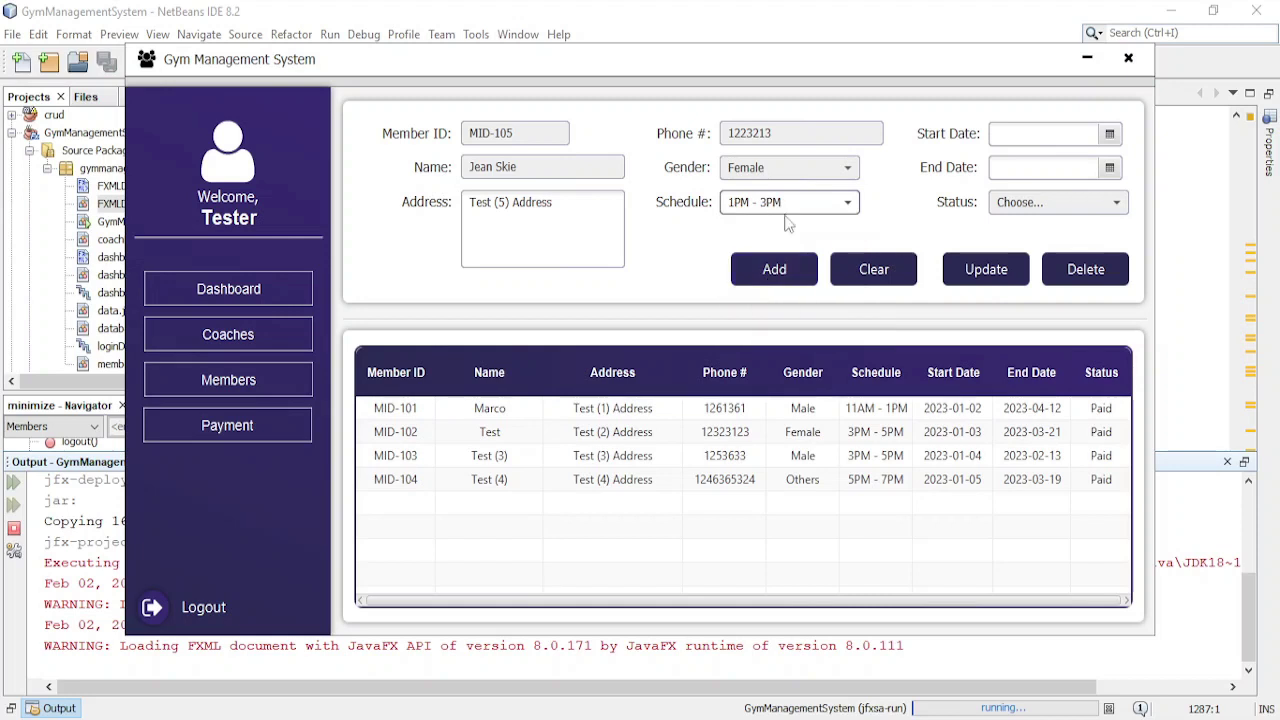
{"action": "left_click", "coordinate": [1109, 133]}
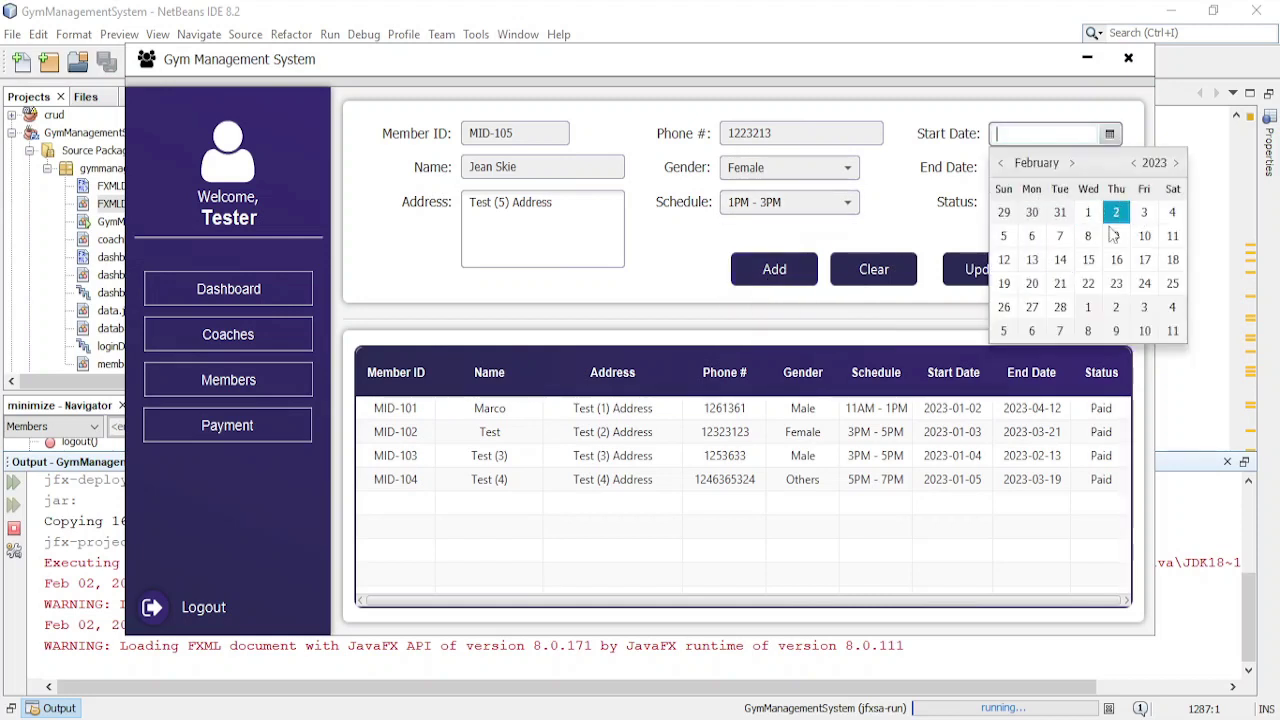
{"action": "left_click", "coordinate": [1086, 236]}
{"action": "left_click", "coordinate": [1109, 167]}
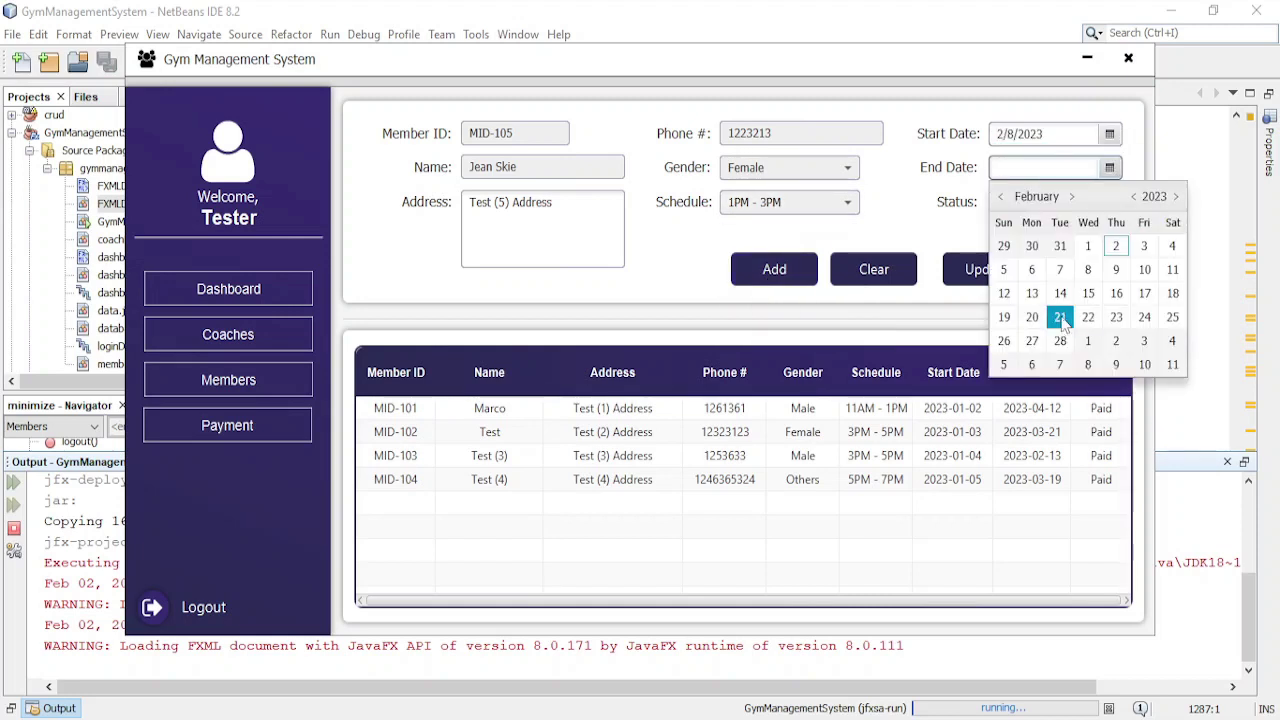
{"action": "left_click", "coordinate": [1064, 314]}
{"action": "left_click", "coordinate": [1025, 203]}
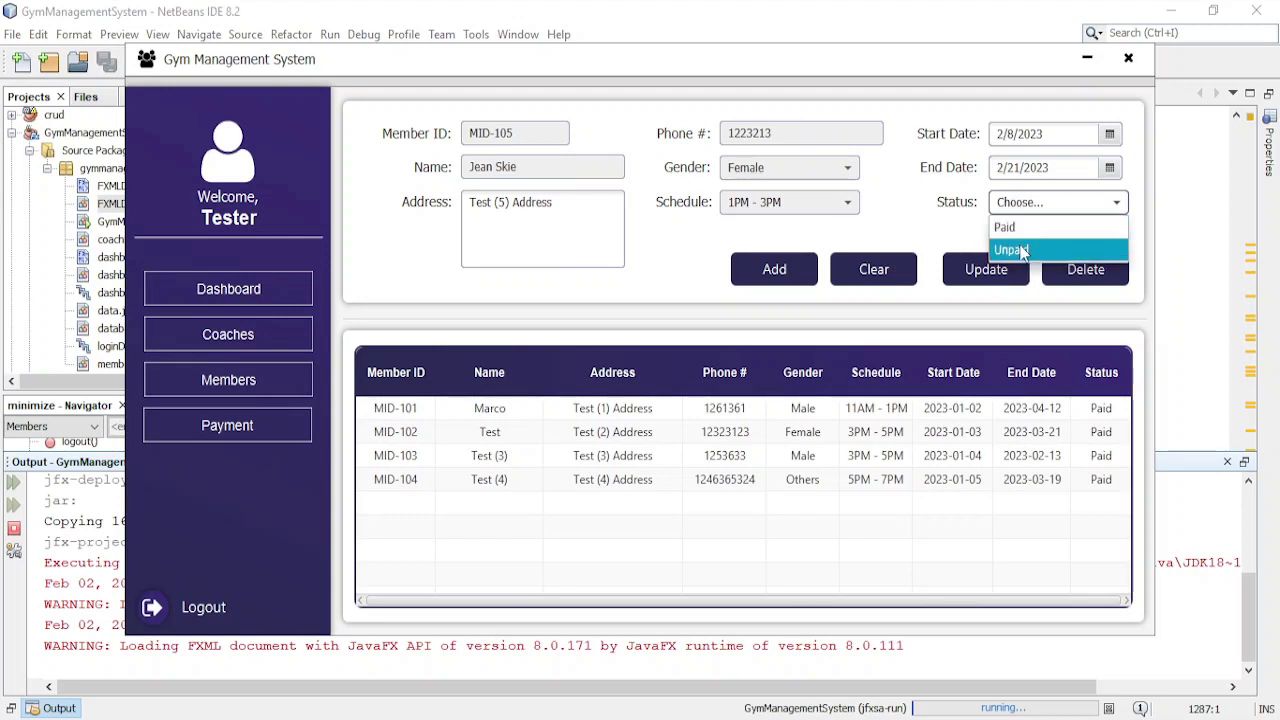
{"action": "left_click", "coordinate": [1018, 249]}
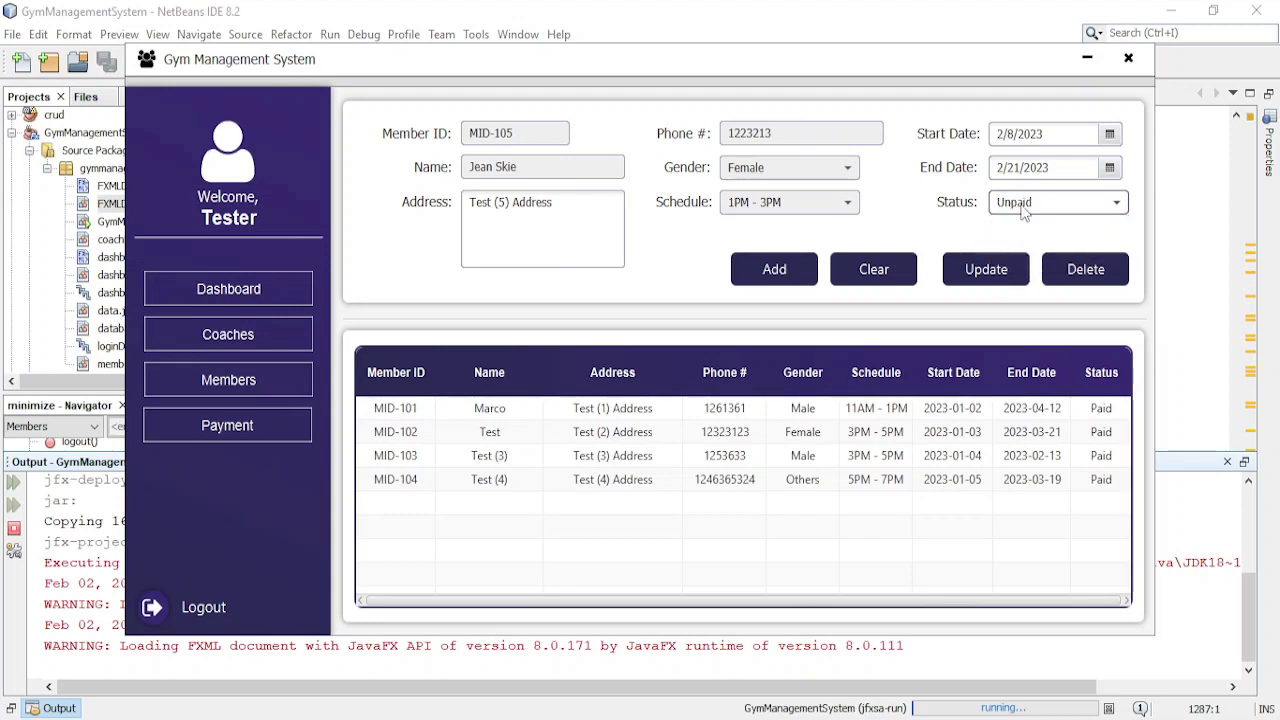
- Add member MID-105 and select its new row in the table
{"action": "left_click", "coordinate": [783, 275]}
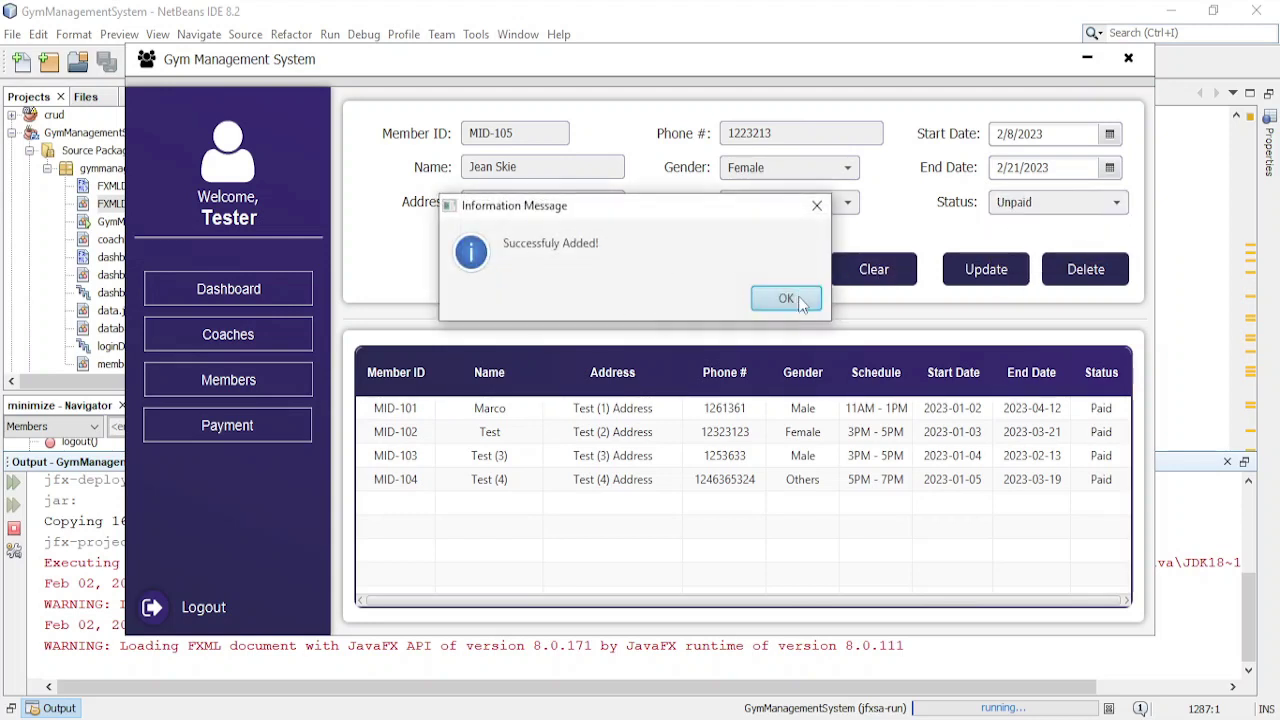
{"action": "left_click", "coordinate": [797, 298]}
{"action": "left_click", "coordinate": [867, 507]}
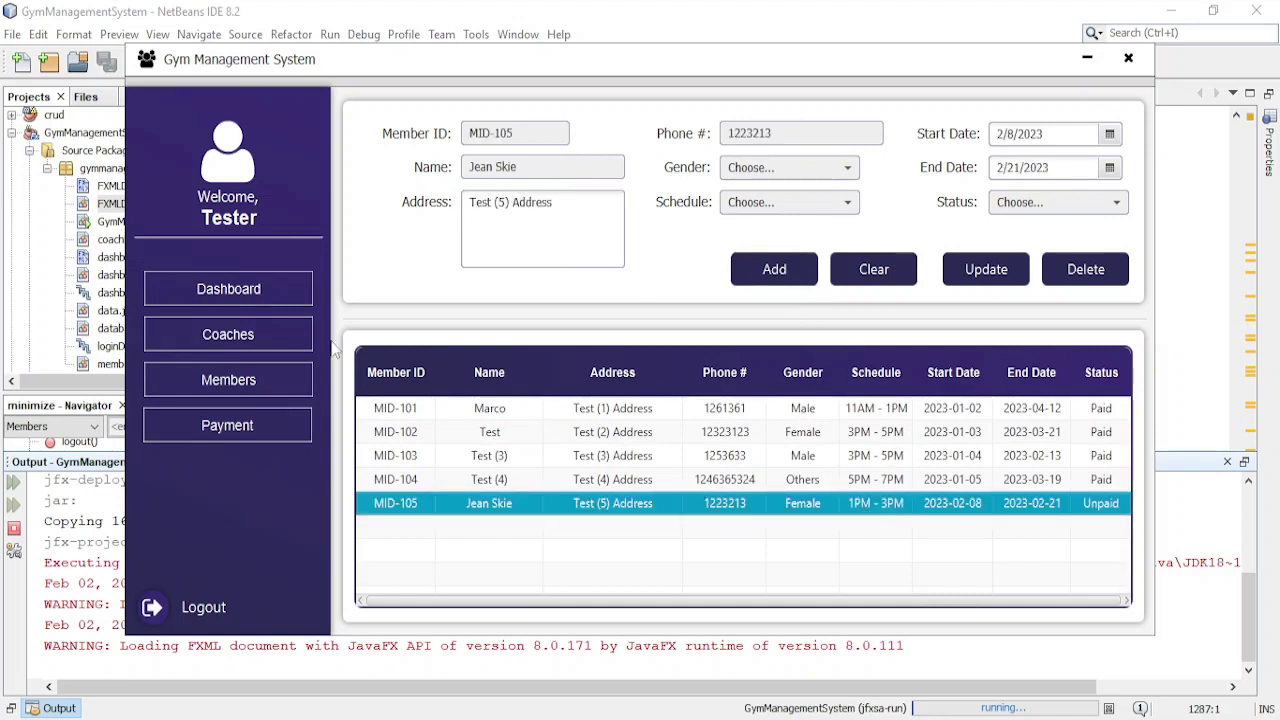
{"action": "left_click", "coordinate": [251, 381]}
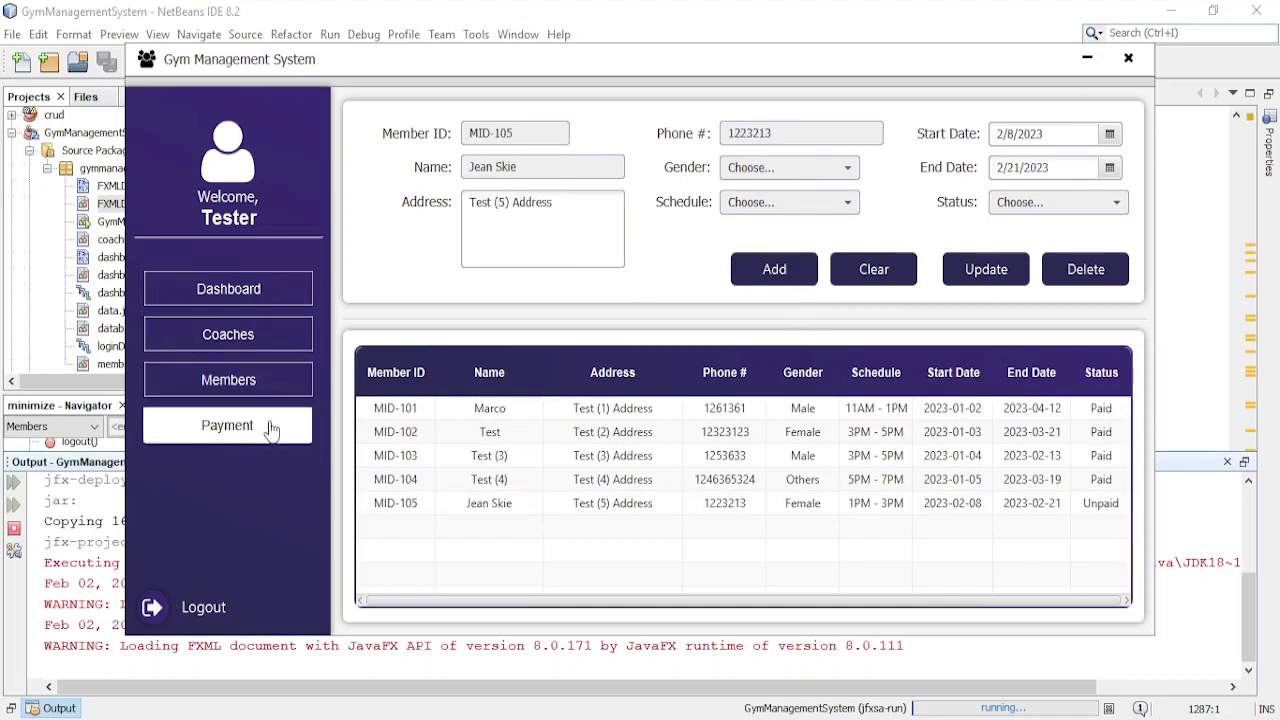
- On Payment, select member MID-105's unpaid row and choose its customer ID and name
{"action": "left_click", "coordinate": [271, 427]}
{"action": "left_click", "coordinate": [786, 279]}
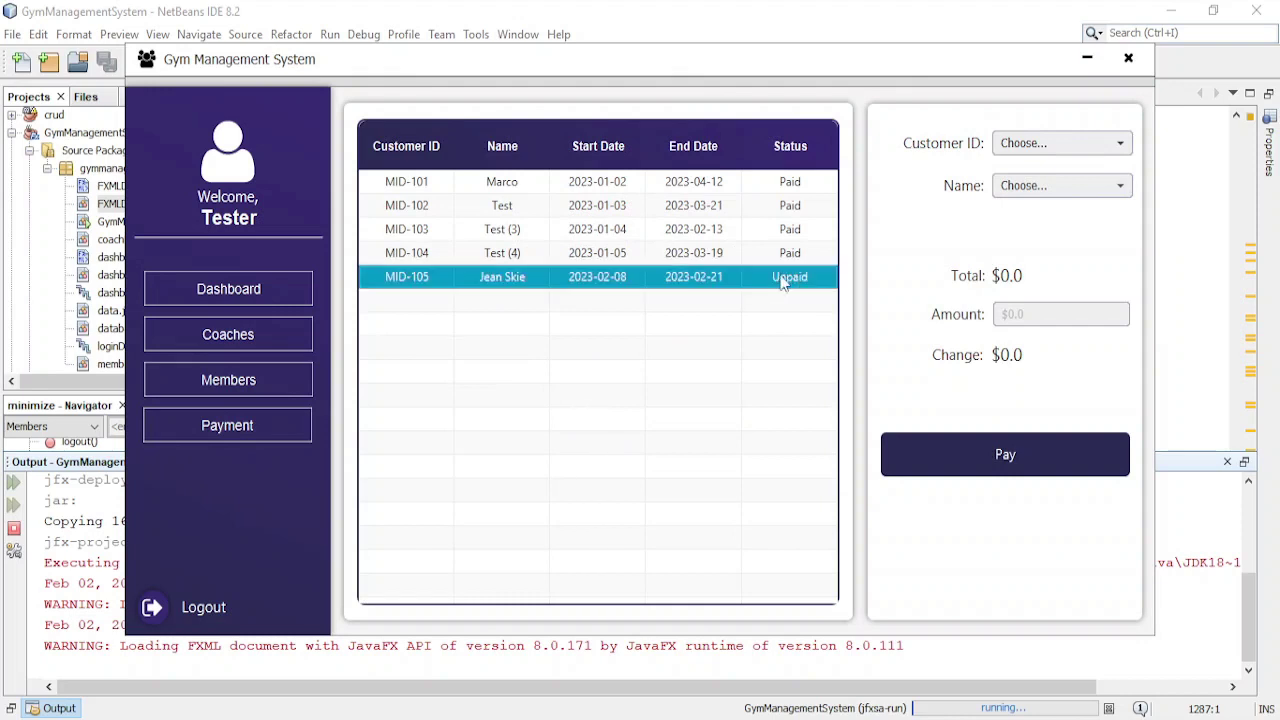
{"action": "left_click", "coordinate": [1034, 146]}
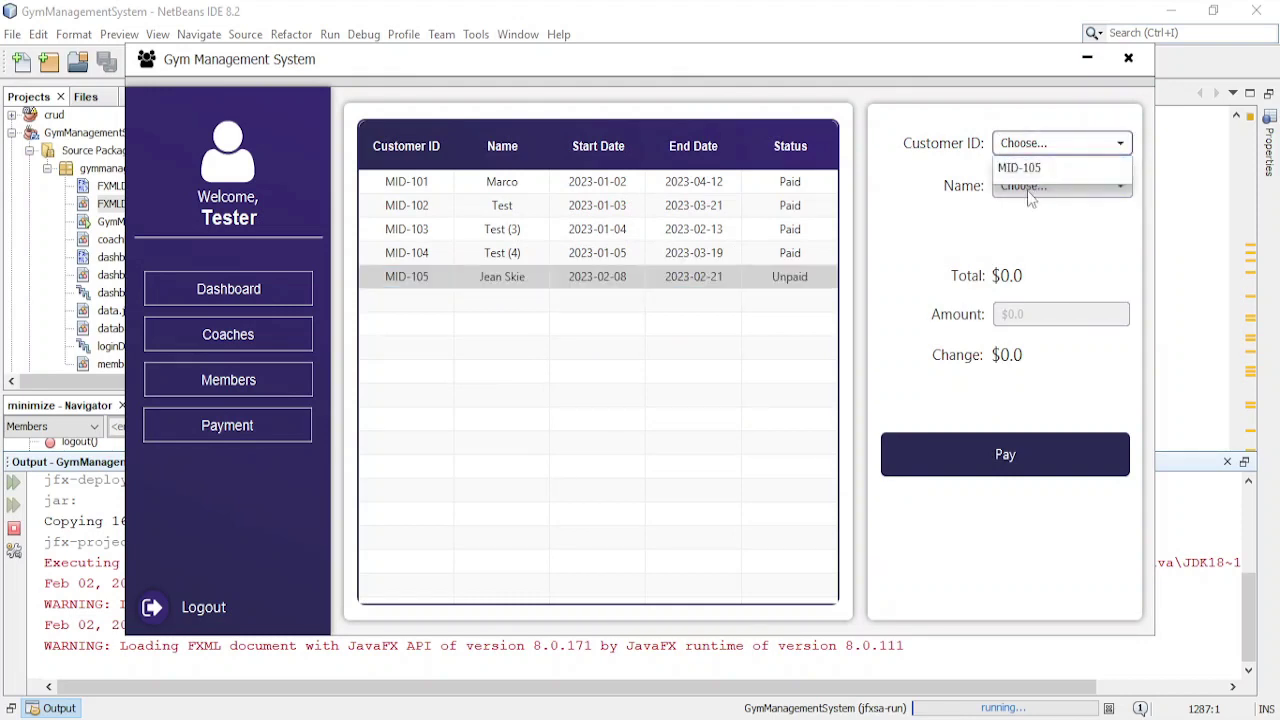
{"action": "left_click", "coordinate": [1022, 168]}
{"action": "left_click", "coordinate": [1037, 187]}
{"action": "left_click", "coordinate": [1030, 207]}
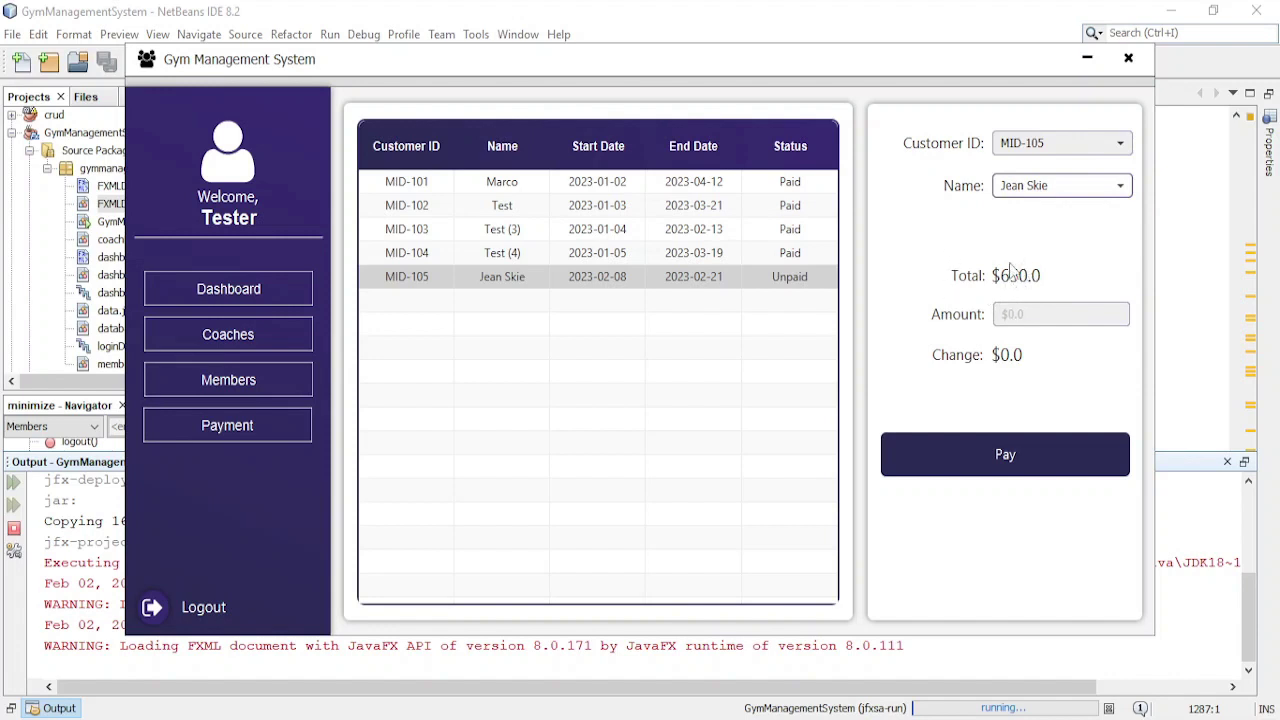
- Enter 1000 as the amount paid to get $350.0 change on the $650.0 total
{"action": "left_click", "coordinate": [1053, 312]}
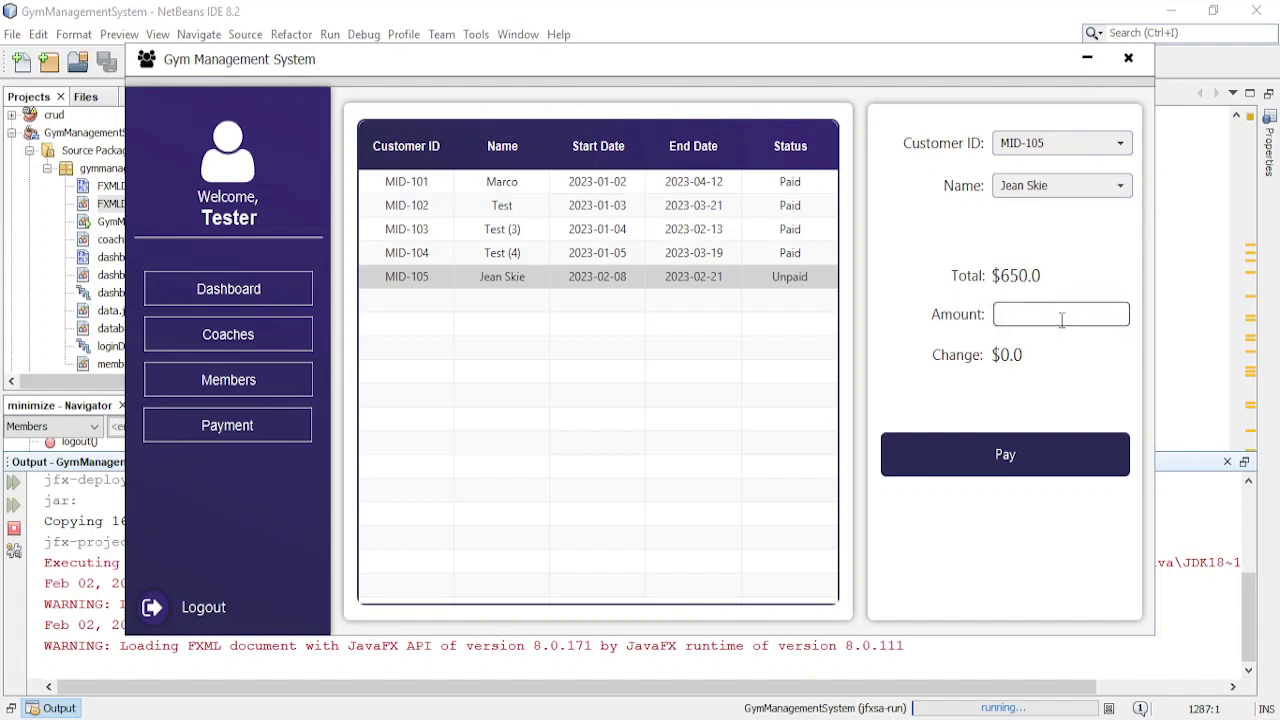
{"action": "key", "text": "BackSpace"}
{"action": "key", "text": "BackSpace"}
{"action": "key", "text": "BackSpace"}
{"action": "type", "text": "1"}
{"action": "key", "text": "BackSpace"}
{"action": "key", "text": "Return"}
{"action": "type", "text": "500"}
{"action": "key", "text": "Return"}
- Submit the payment, cancel once, then submit again and confirm
{"action": "left_click", "coordinate": [1066, 452]}
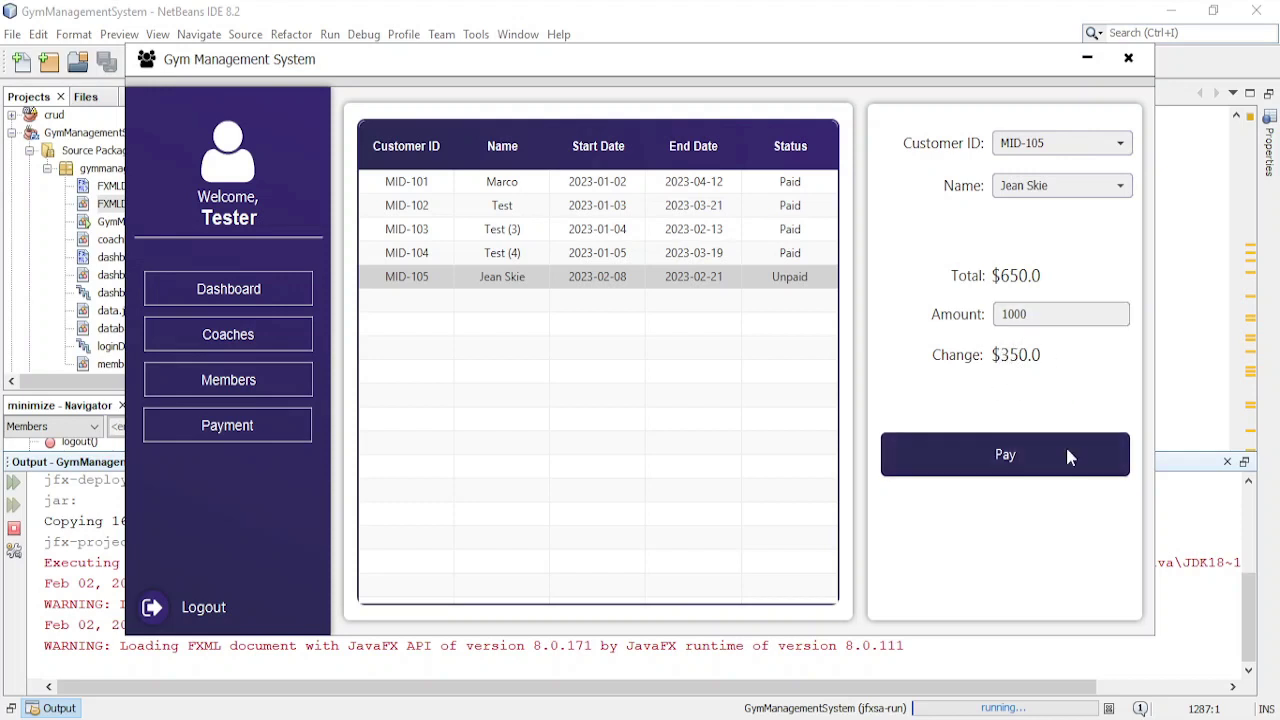
{"action": "left_click", "coordinate": [786, 298]}
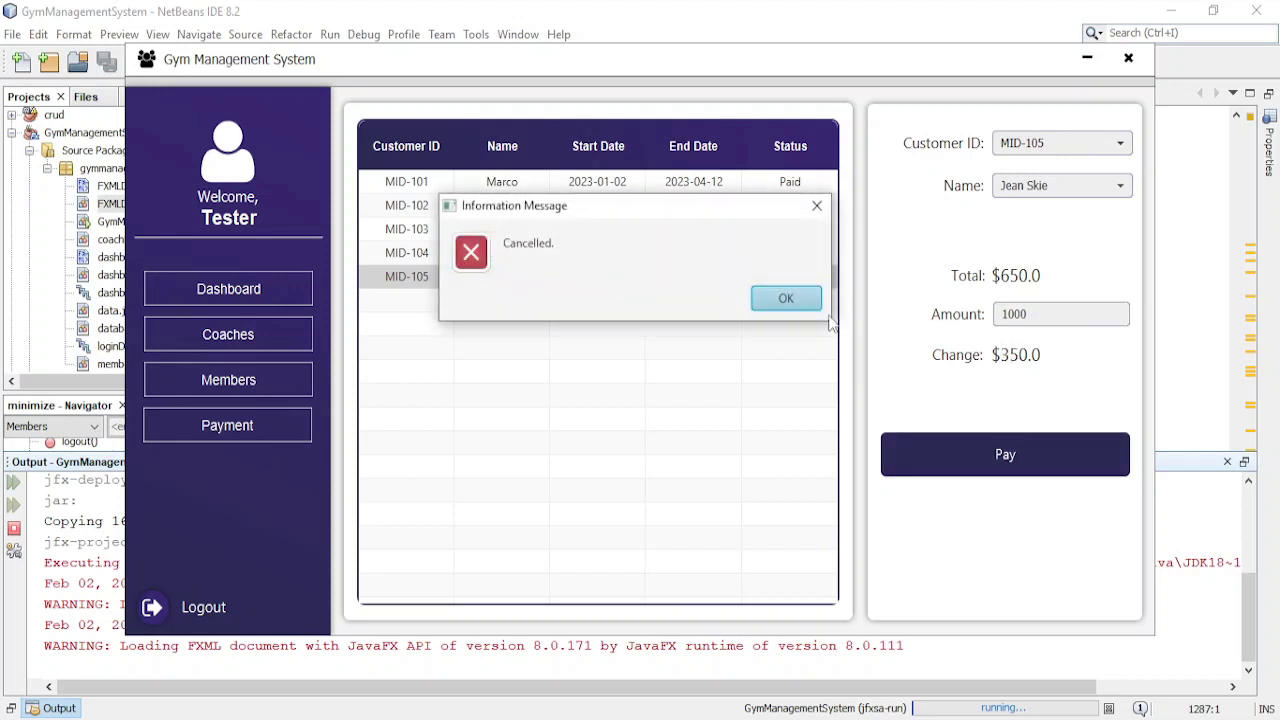
{"action": "left_click", "coordinate": [782, 298]}
{"action": "left_click", "coordinate": [1020, 455]}
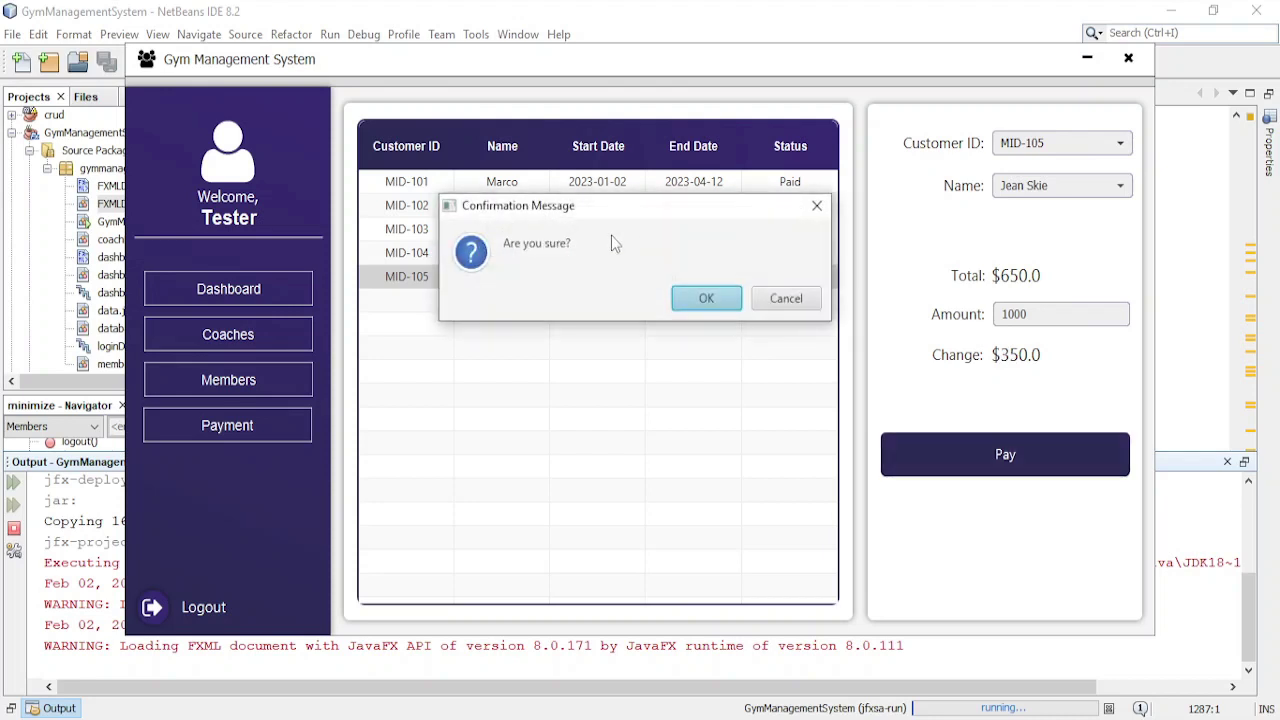
{"action": "left_click", "coordinate": [700, 298]}
- Dismiss the payment confirmation, check the member now shows Paid, and view the updated dashboard totals
{"action": "left_click", "coordinate": [764, 300]}
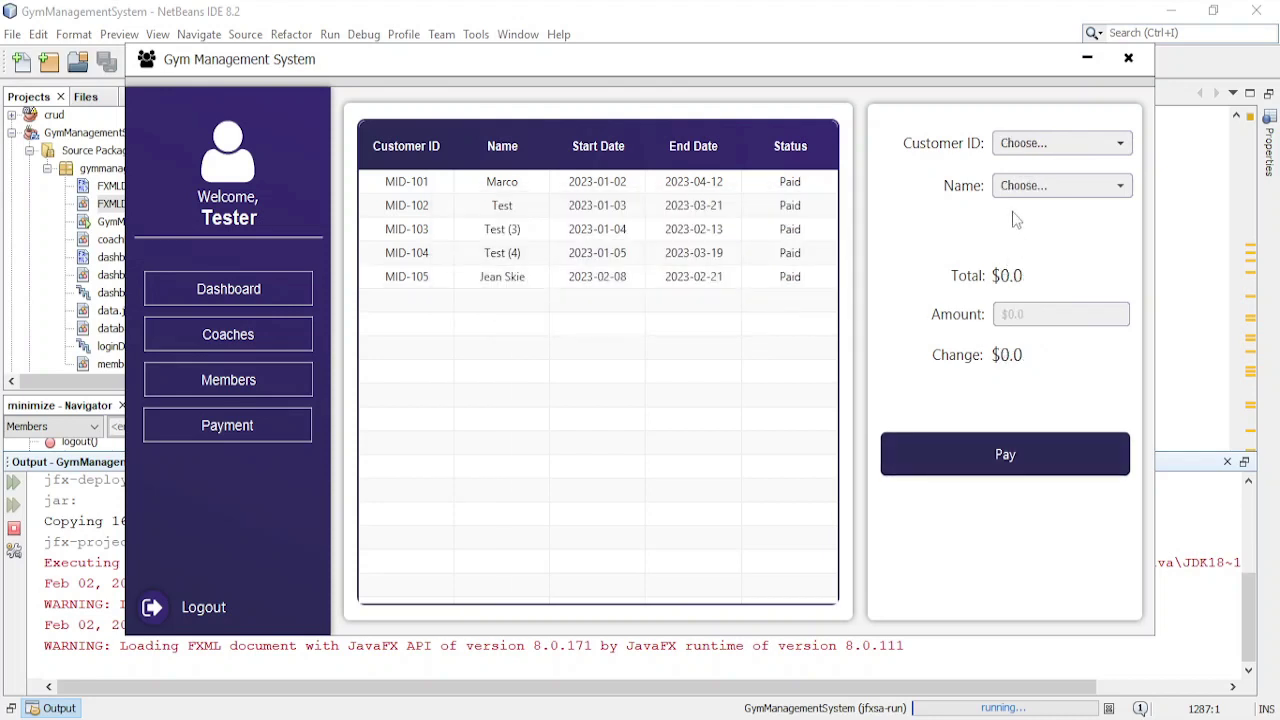
{"action": "left_click", "coordinate": [798, 285]}
{"action": "left_click", "coordinate": [290, 300]}
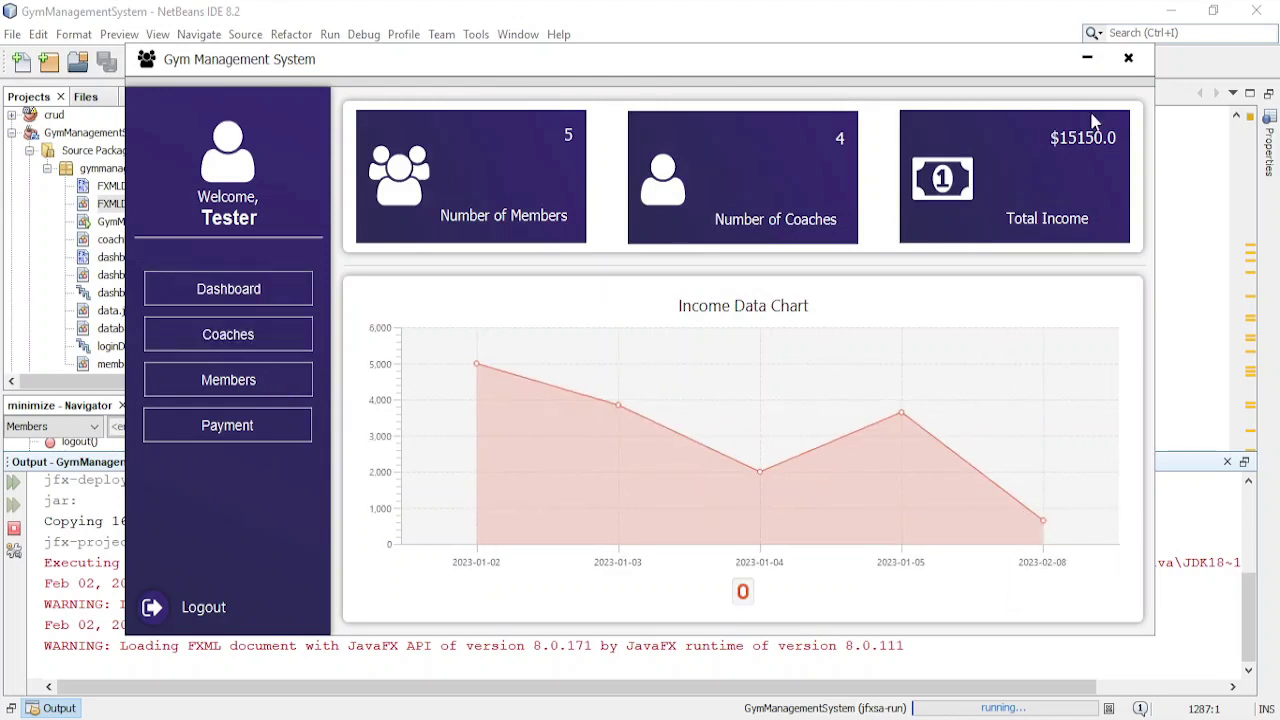
- Browse the Coaches and Members pages, then clear the member form
{"action": "left_click", "coordinate": [292, 342]}
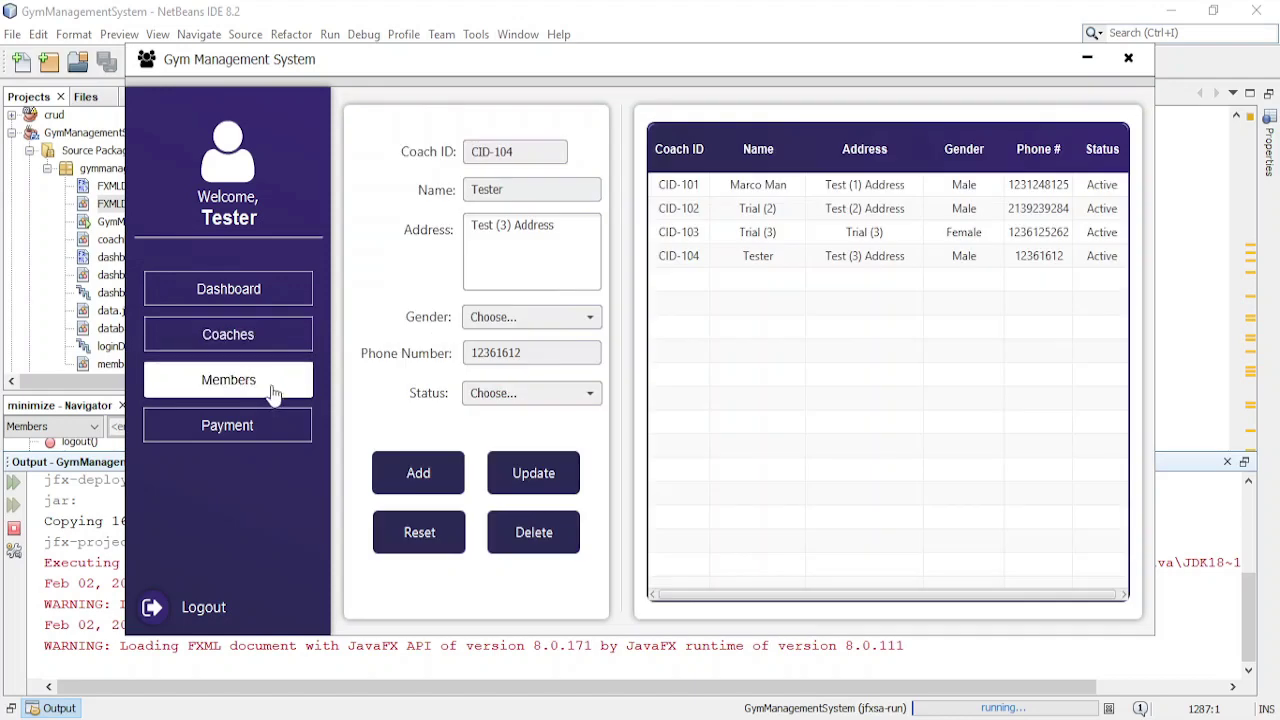
{"action": "left_click", "coordinate": [271, 390]}
{"action": "left_click", "coordinate": [900, 270]}
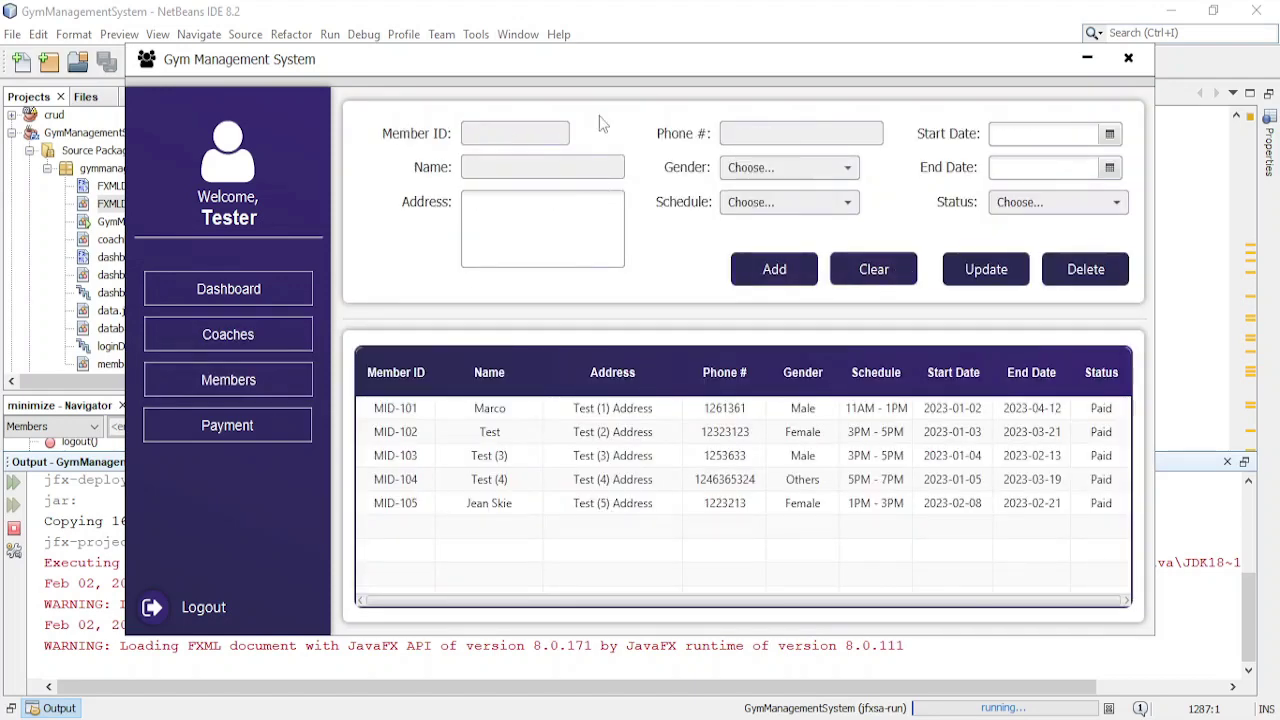
- Enter the new member's ID, name, address and phone number
{"action": "left_click", "coordinate": [508, 137]}
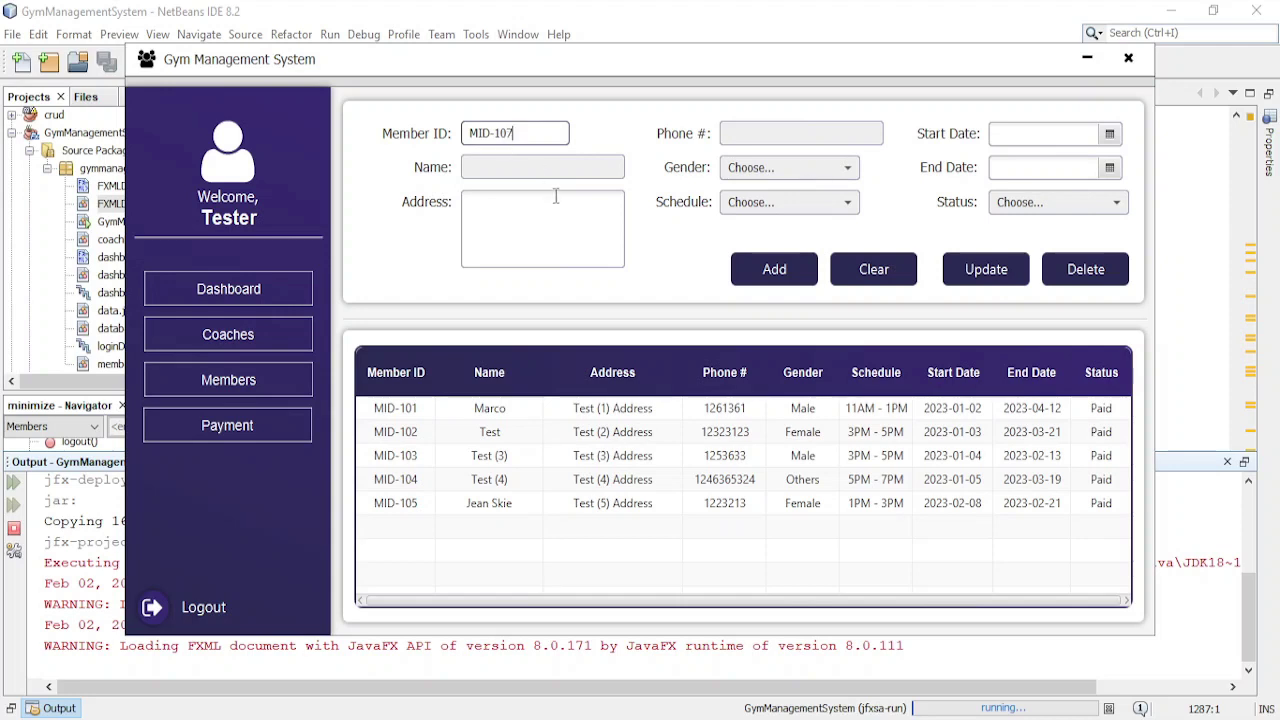
{"action": "key", "text": "Tab"}
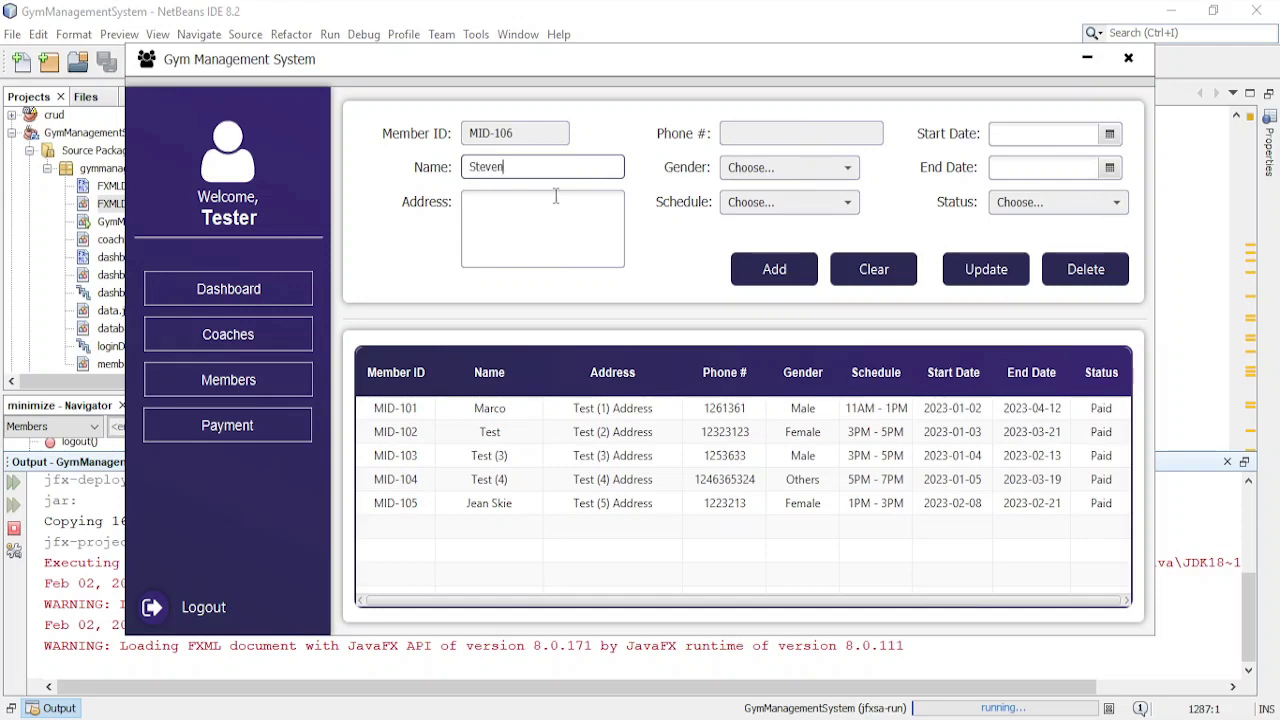
{"action": "type", "text": "Steven"}
{"action": "left_click", "coordinate": [555, 197]}
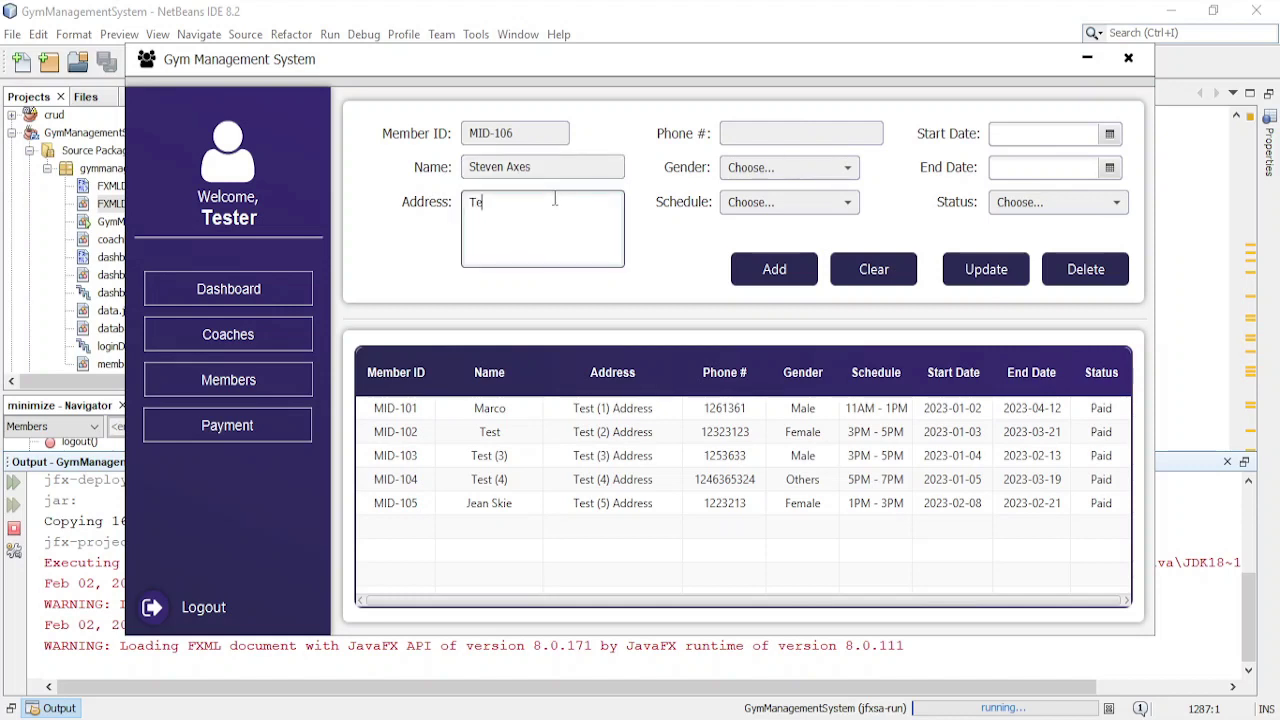
{"action": "type", "text": "Test (6) Address"}
{"action": "left_click", "coordinate": [808, 137]}
{"action": "type", "text": "231"}
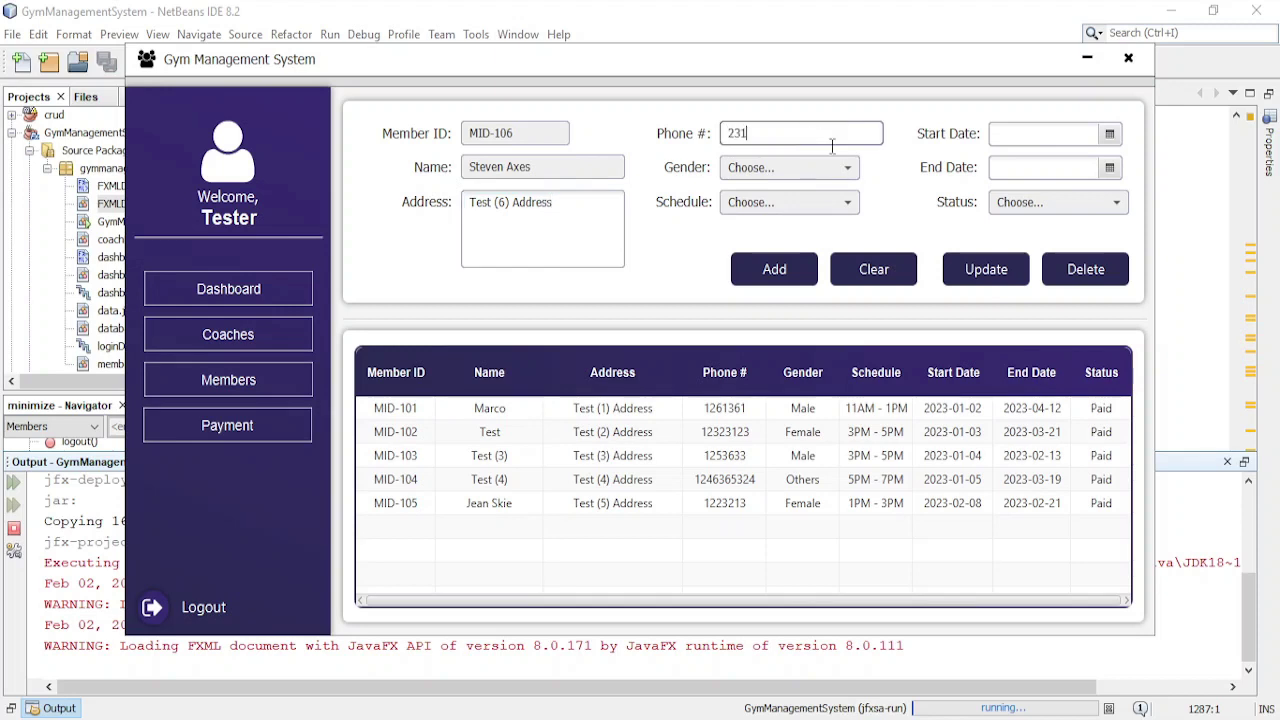
{"action": "type", "text": "2673"}
- Set gender to Male and schedule to 9AM - 11AM, replacing the initial 11AM - 1PM pick
{"action": "left_click", "coordinate": [847, 168]}
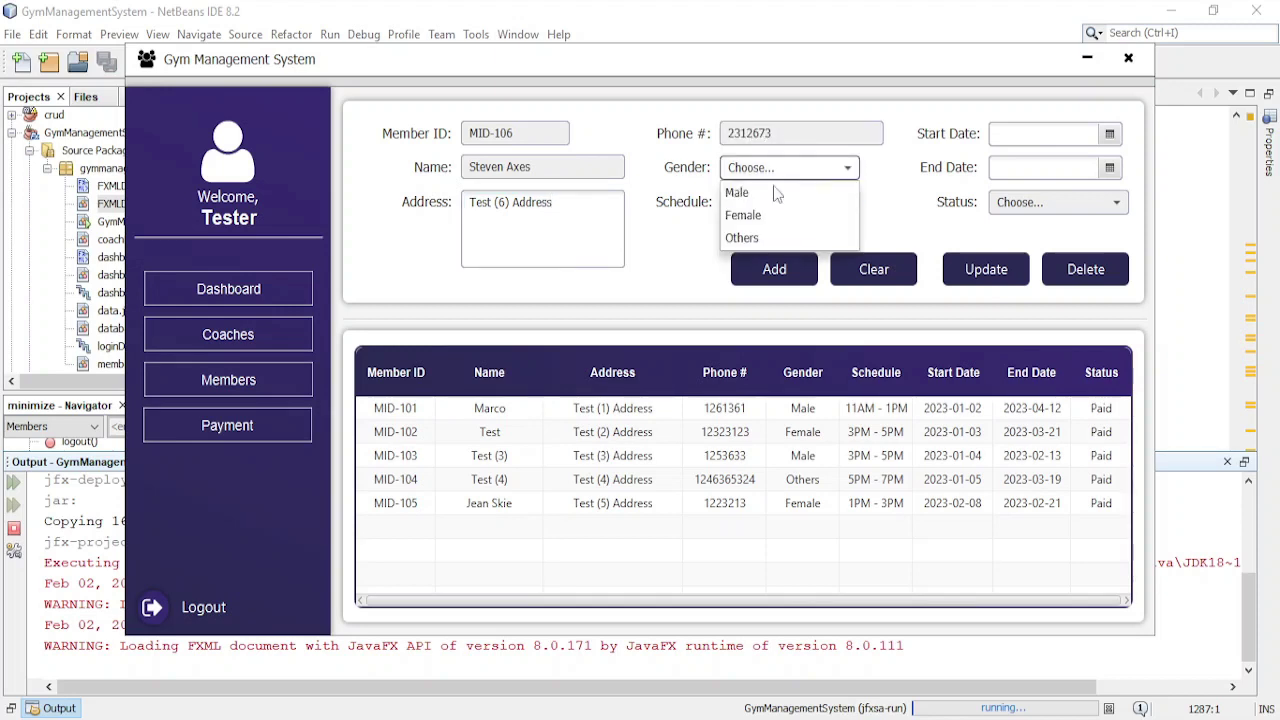
{"action": "left_click", "coordinate": [770, 193]}
{"action": "left_click", "coordinate": [800, 203]}
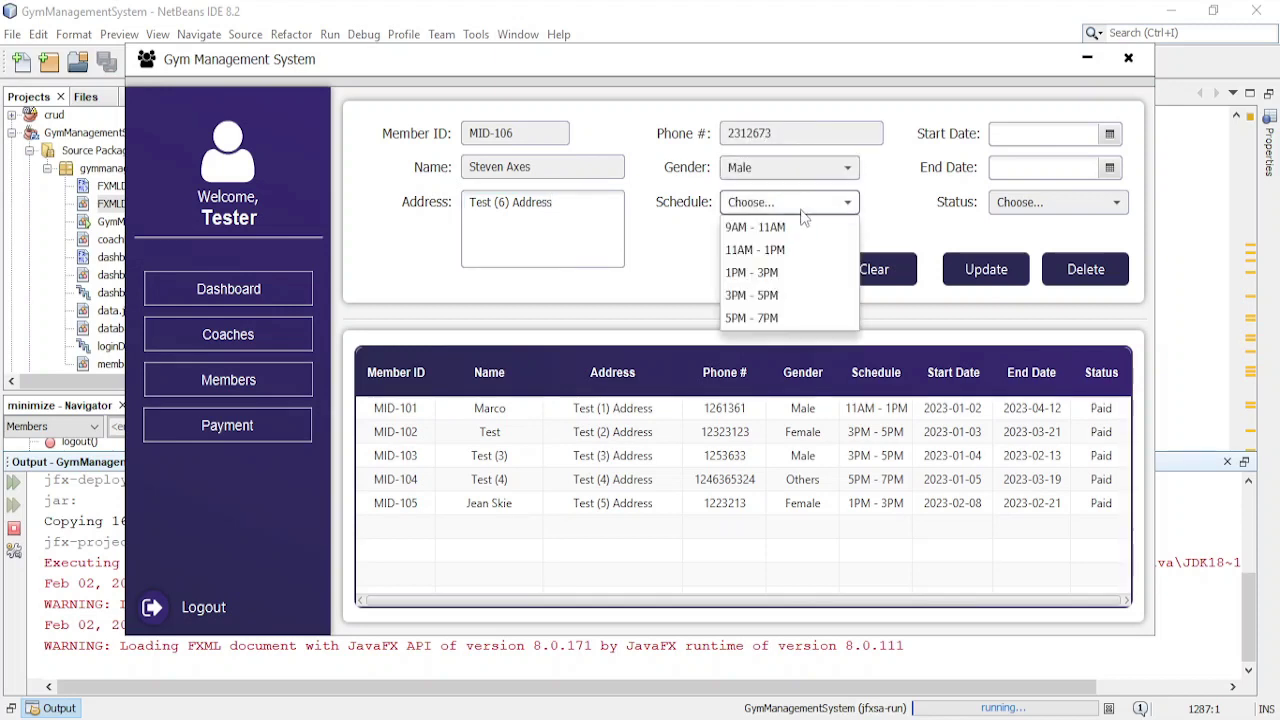
{"action": "left_click", "coordinate": [790, 250]}
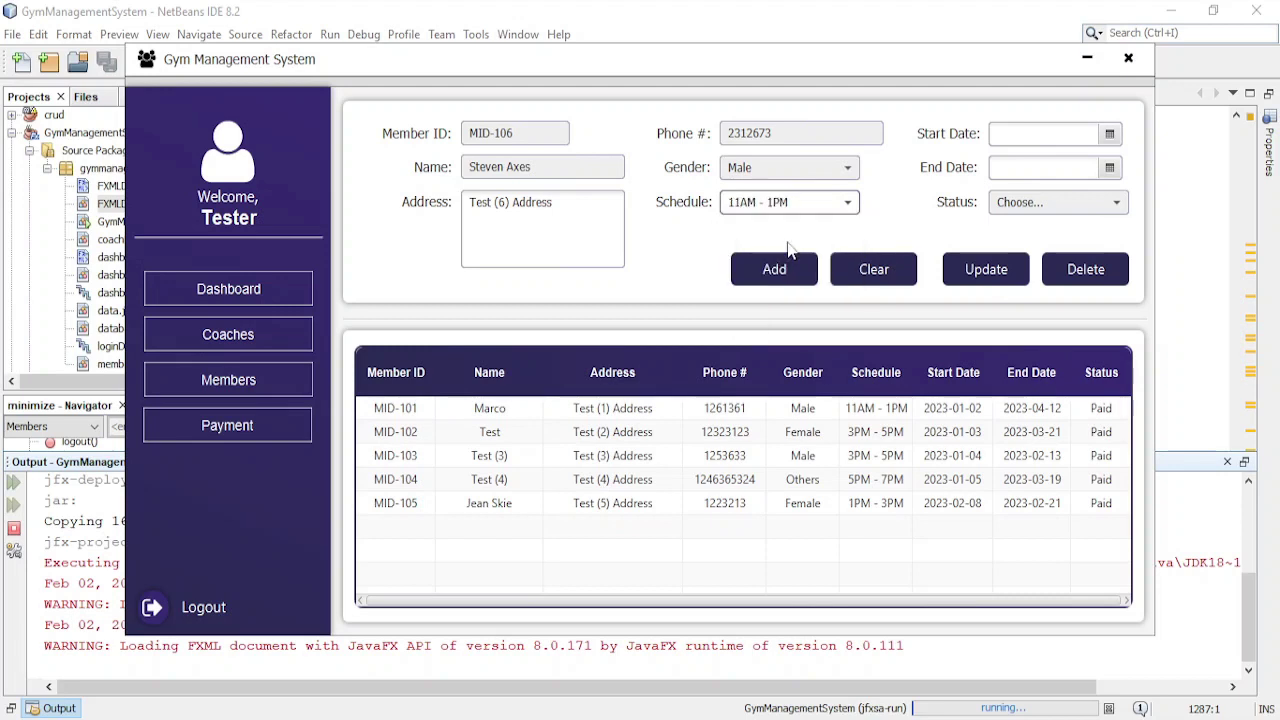
{"action": "left_click", "coordinate": [797, 212]}
{"action": "left_click", "coordinate": [780, 227]}
- Set start 2/1/2023, end 5/23/2023, status Paid, and add the member
{"action": "left_click", "coordinate": [1109, 134]}
{"action": "left_click", "coordinate": [1088, 212]}
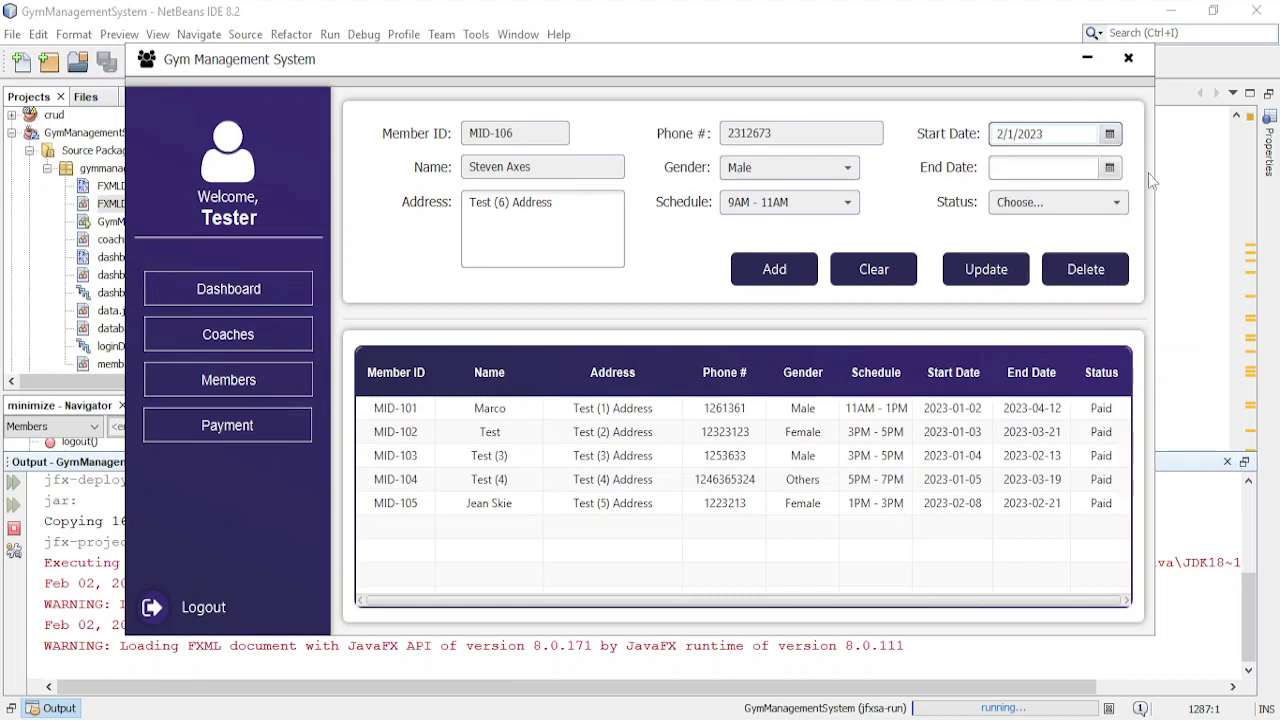
{"action": "left_click", "coordinate": [1106, 168]}
{"action": "left_click", "coordinate": [1071, 196]}
{"action": "left_click", "coordinate": [1071, 196]}
{"action": "left_click", "coordinate": [1071, 196]}
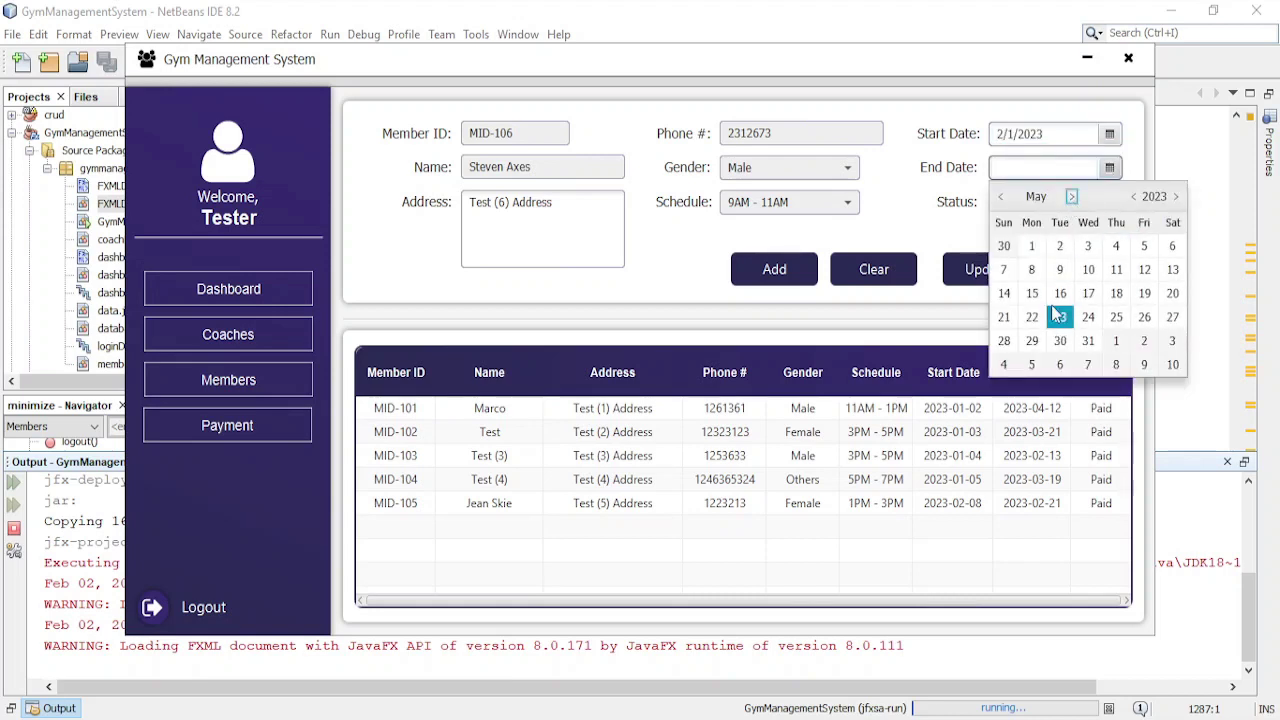
{"action": "left_click", "coordinate": [1060, 317]}
{"action": "left_click", "coordinate": [1044, 200]}
{"action": "left_click", "coordinate": [1008, 227]}
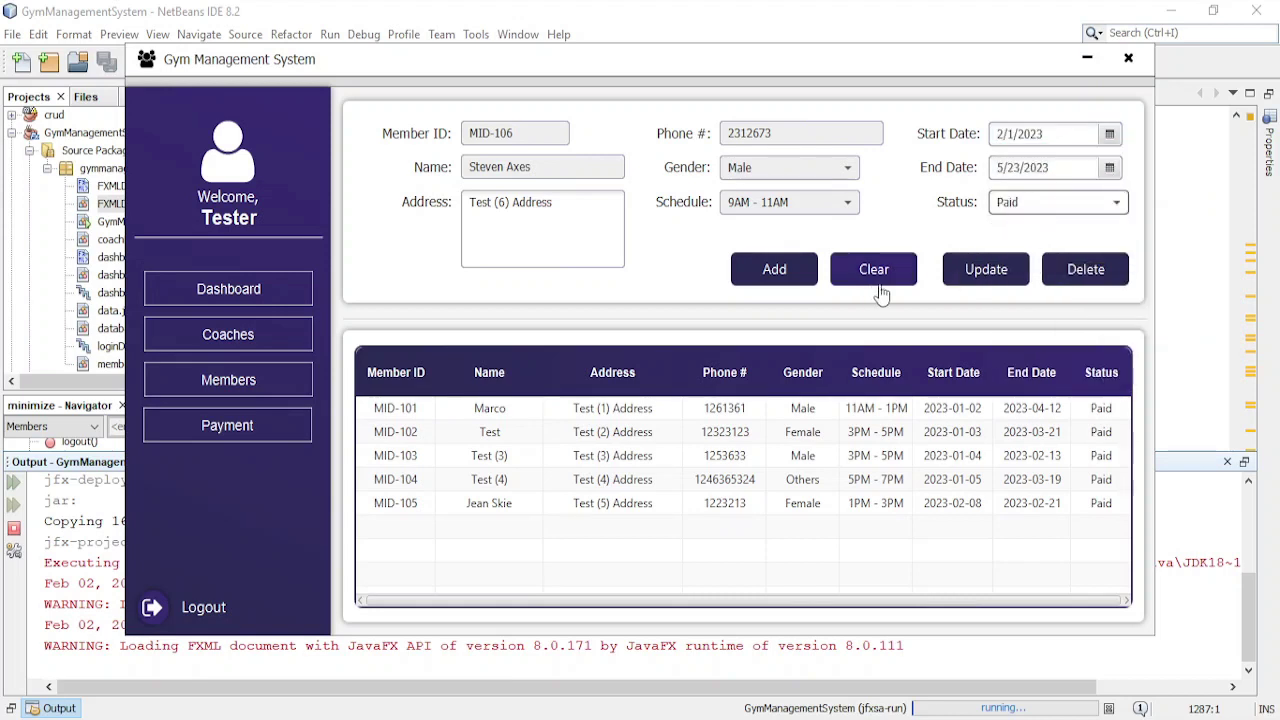
{"action": "left_click", "coordinate": [774, 270]}
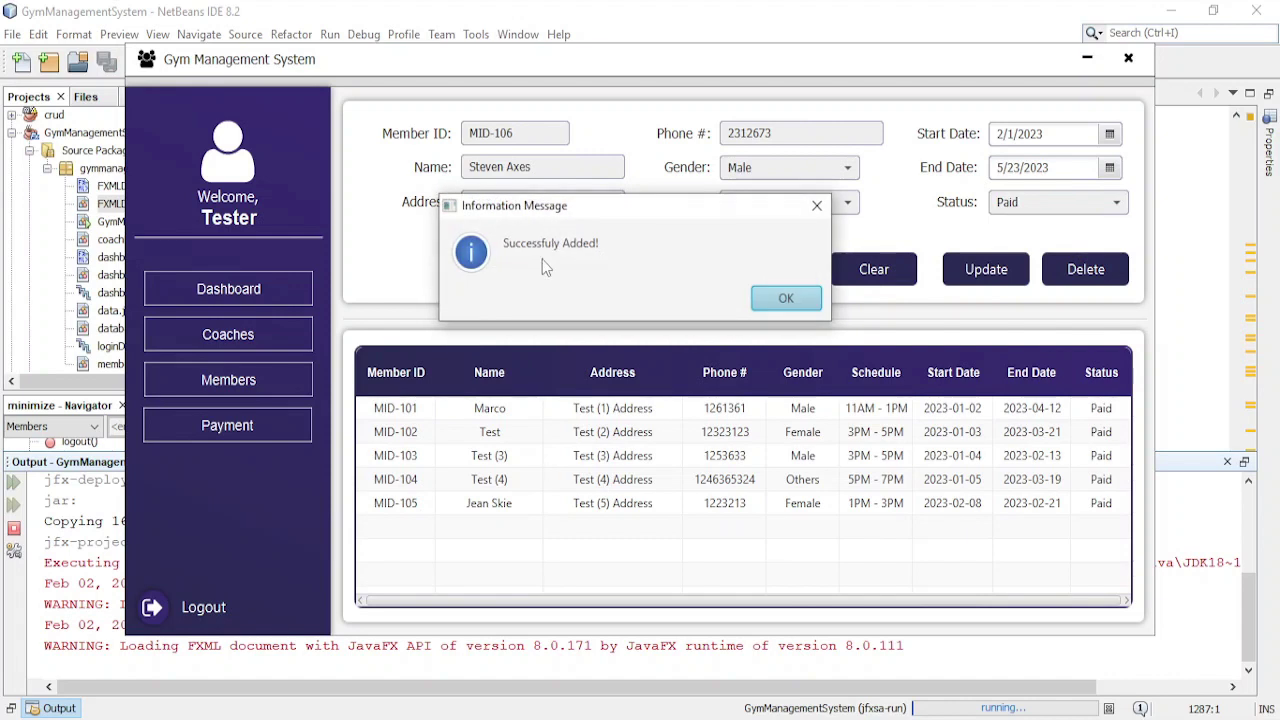
{"action": "left_click", "coordinate": [788, 302]}
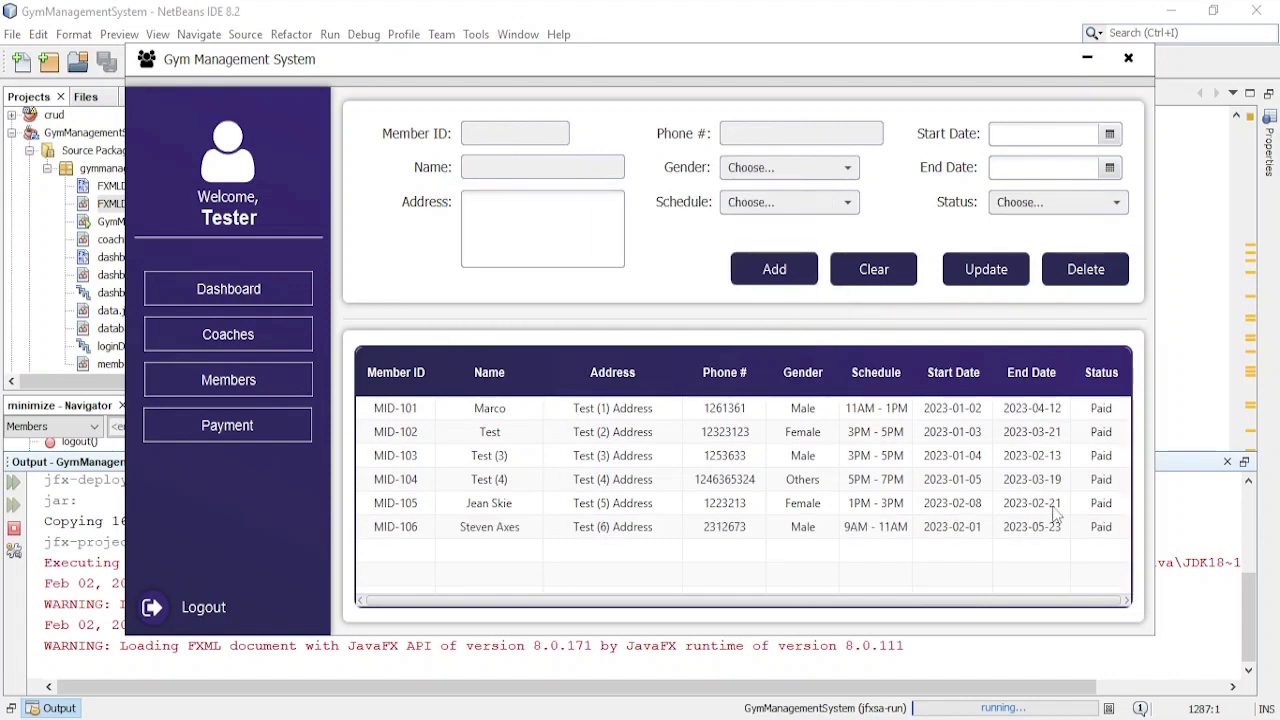
- Load MID-106 into the form, keep Male and 9AM - 11AM, and set status to Unpaid
{"action": "left_click", "coordinate": [1010, 527]}
{"action": "left_click", "coordinate": [828, 180]}
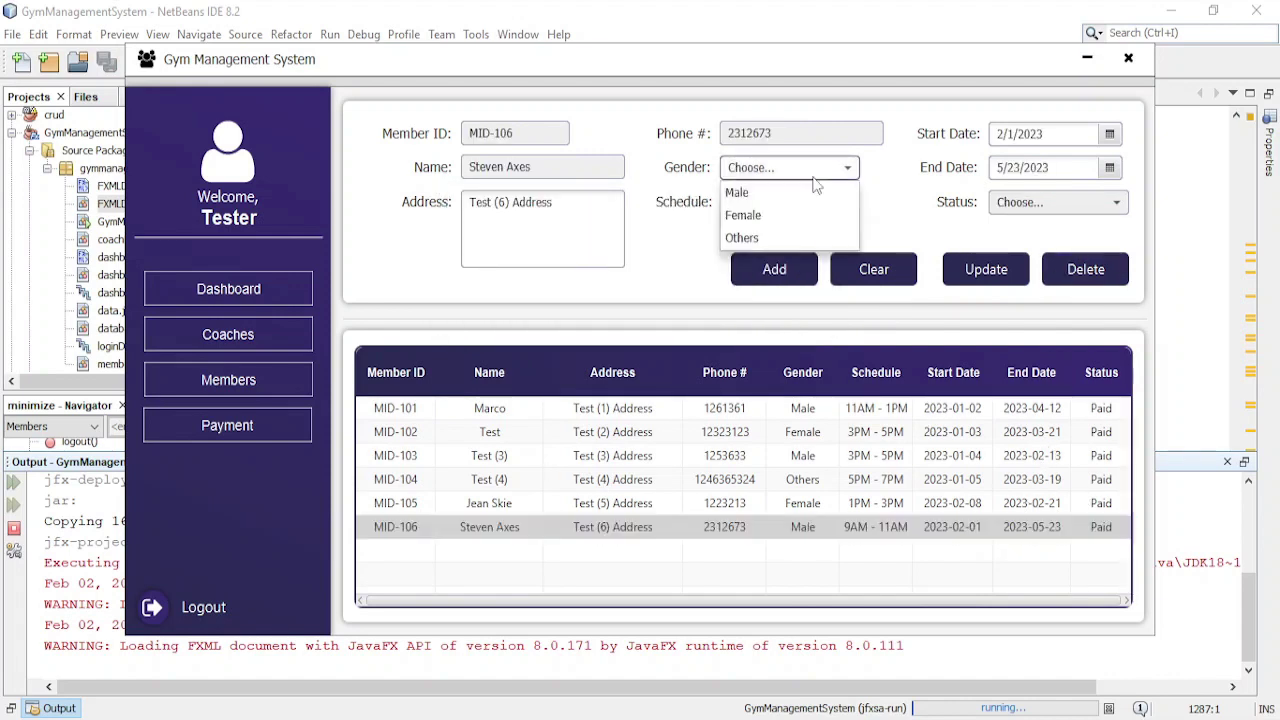
{"action": "left_click", "coordinate": [757, 194]}
{"action": "left_click", "coordinate": [785, 202]}
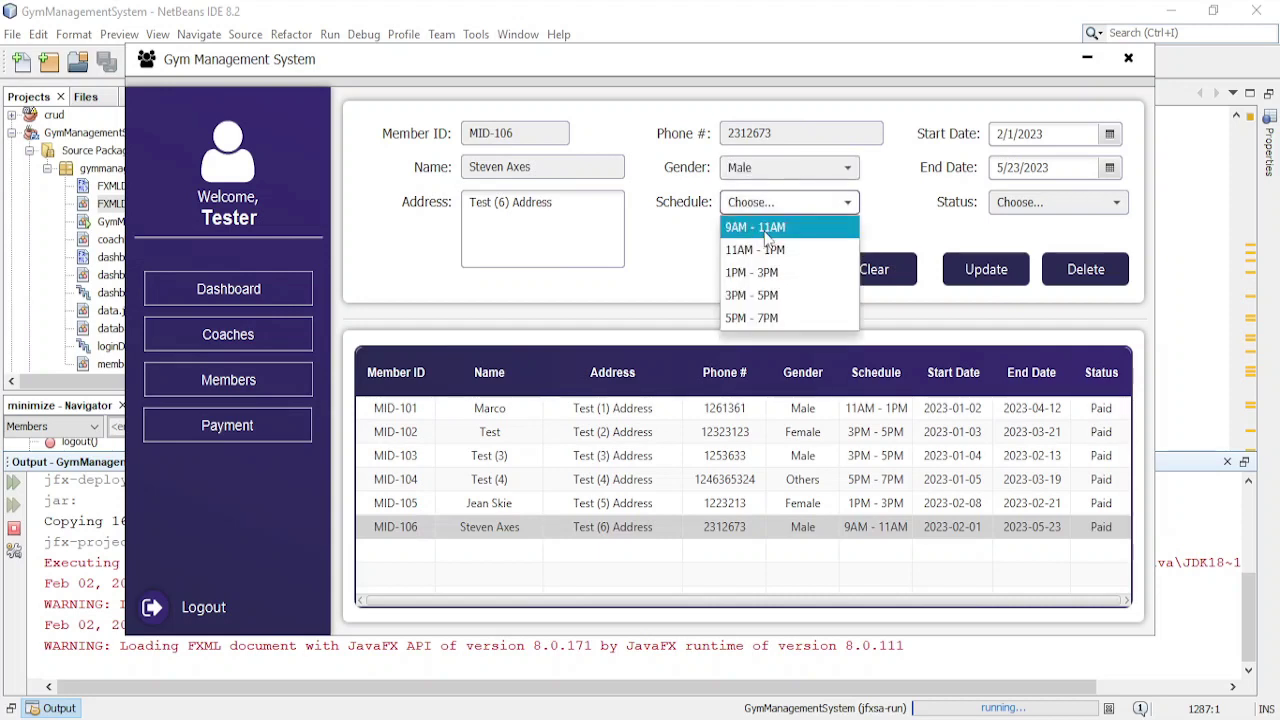
{"action": "left_click", "coordinate": [760, 227]}
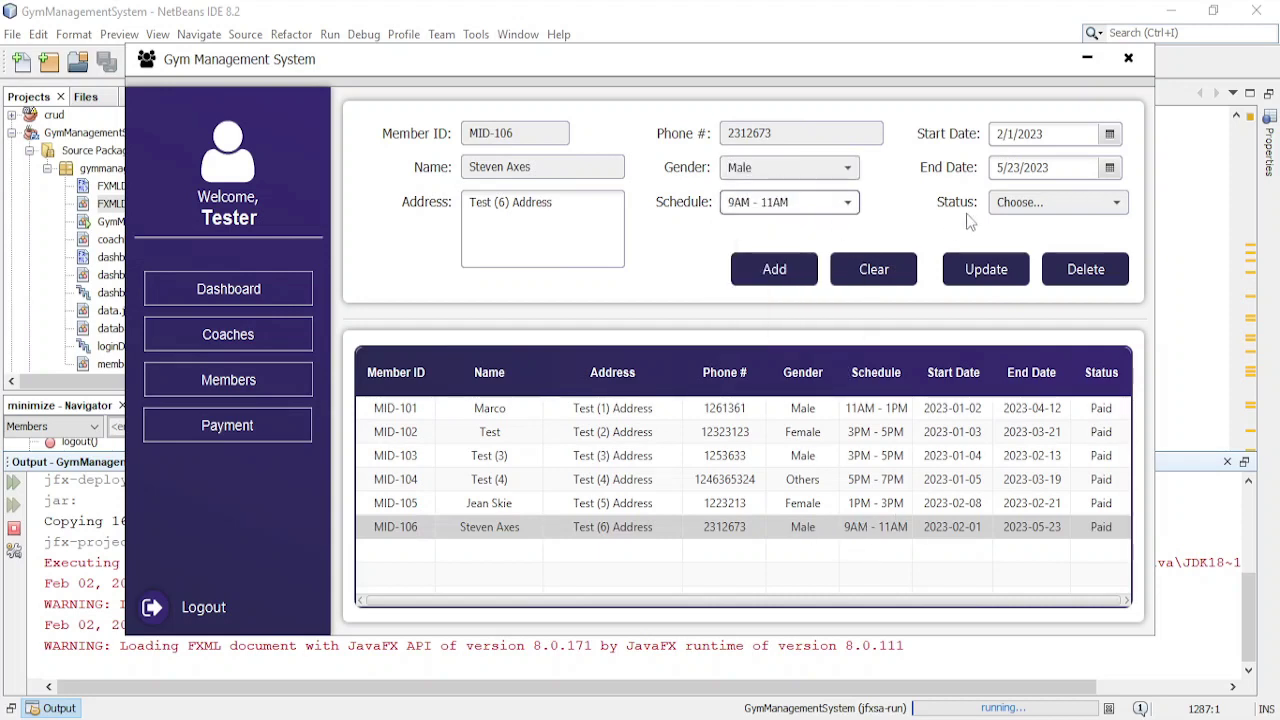
{"action": "left_click", "coordinate": [1043, 203]}
{"action": "left_click", "coordinate": [1020, 249]}
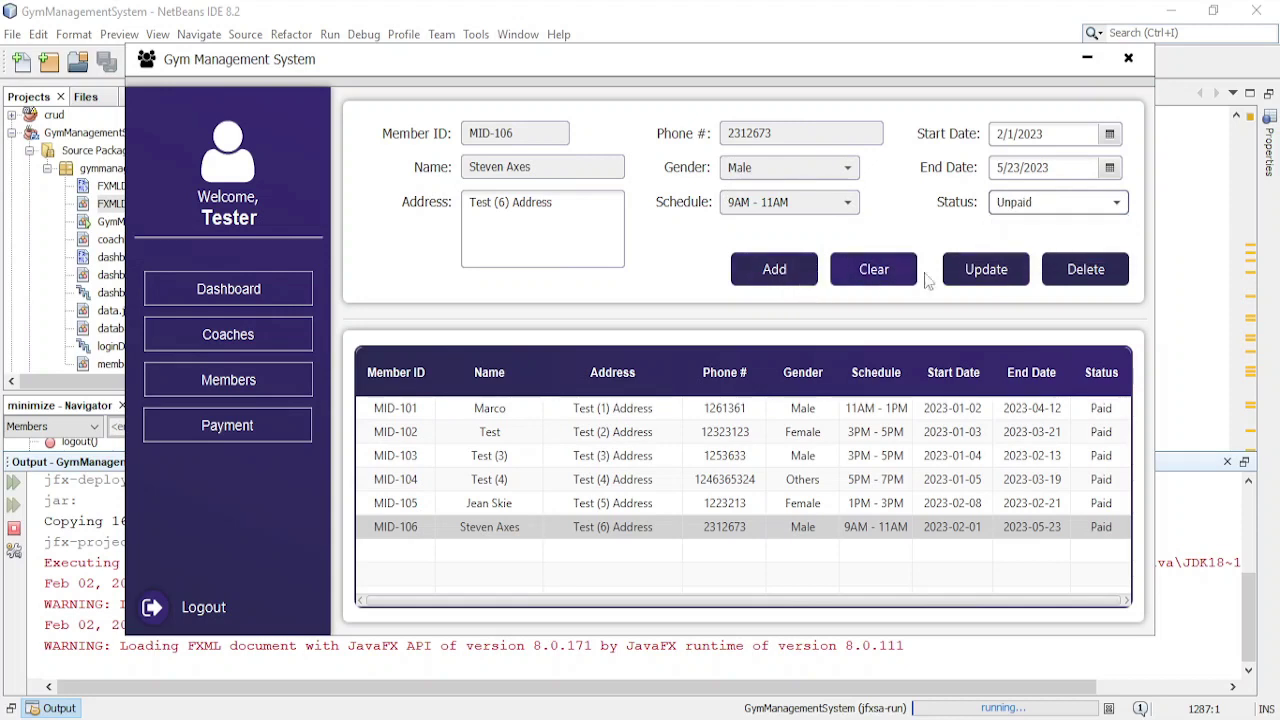
- Save the change with Update after Add's duplicate-ID error, then go to the Payment page
{"action": "left_click", "coordinate": [774, 283]}
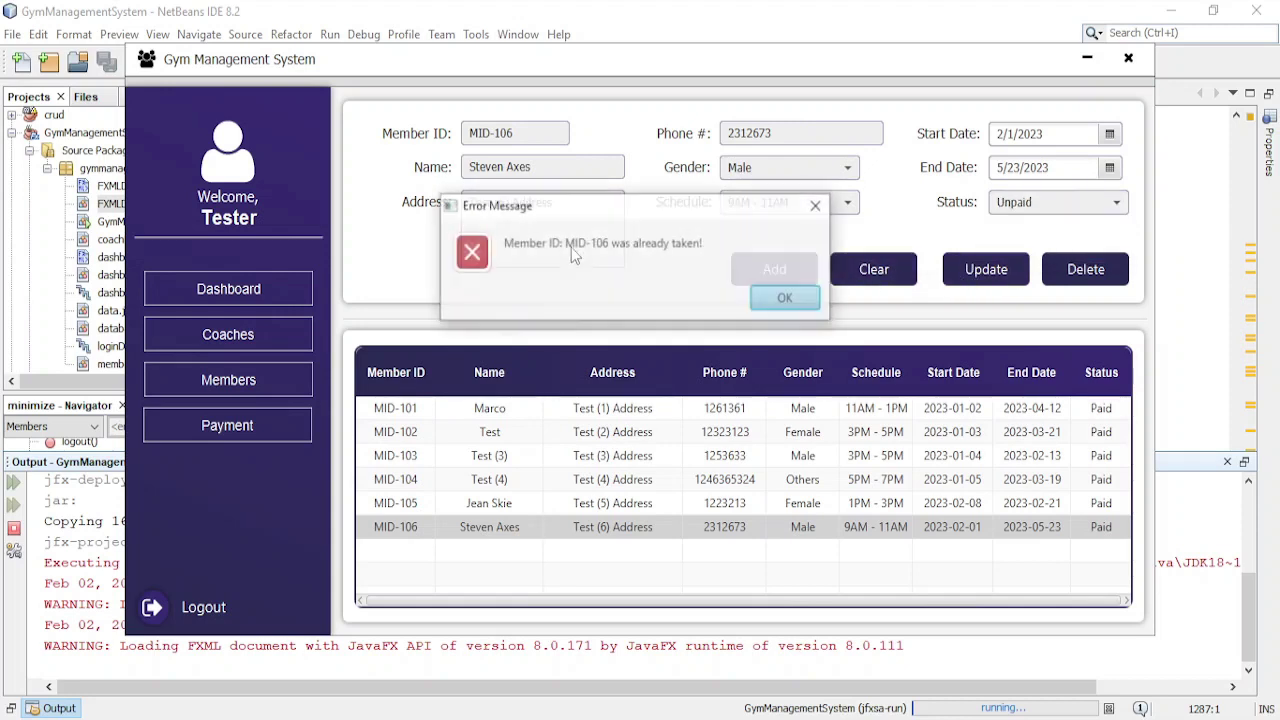
{"action": "left_click", "coordinate": [784, 297]}
{"action": "left_click", "coordinate": [1006, 277]}
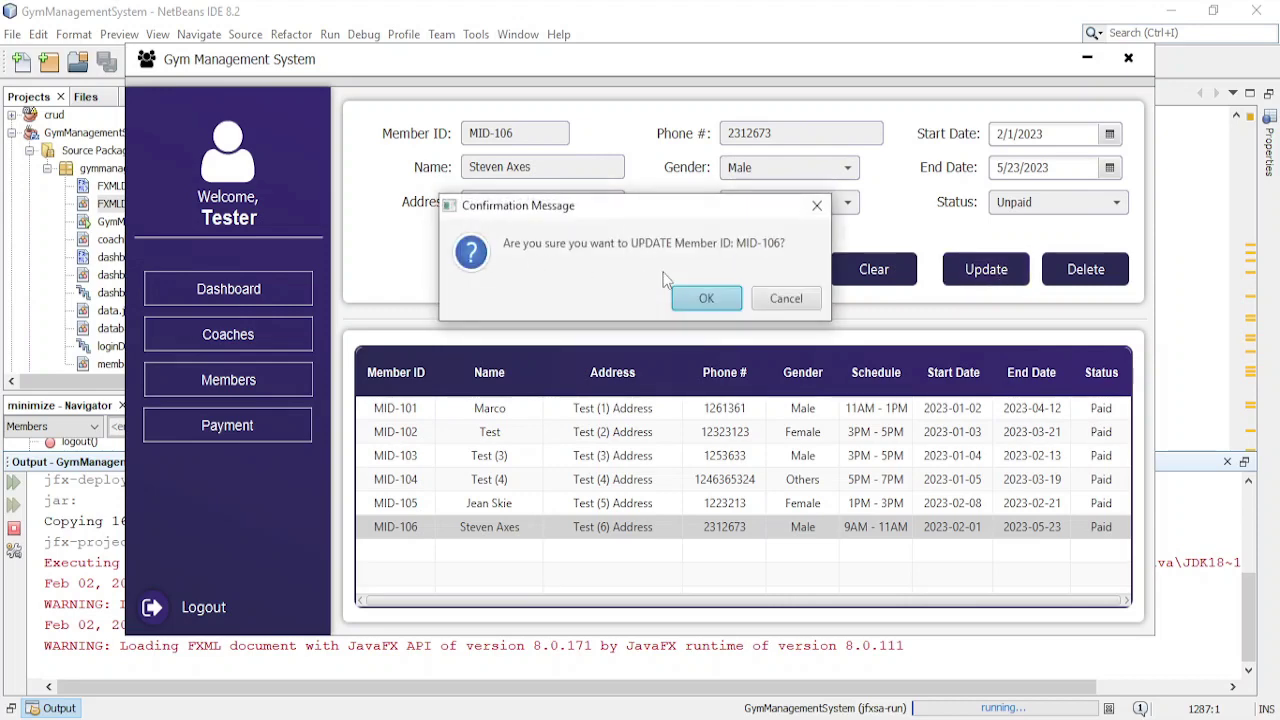
{"action": "left_click", "coordinate": [700, 298]}
{"action": "left_click", "coordinate": [782, 298]}
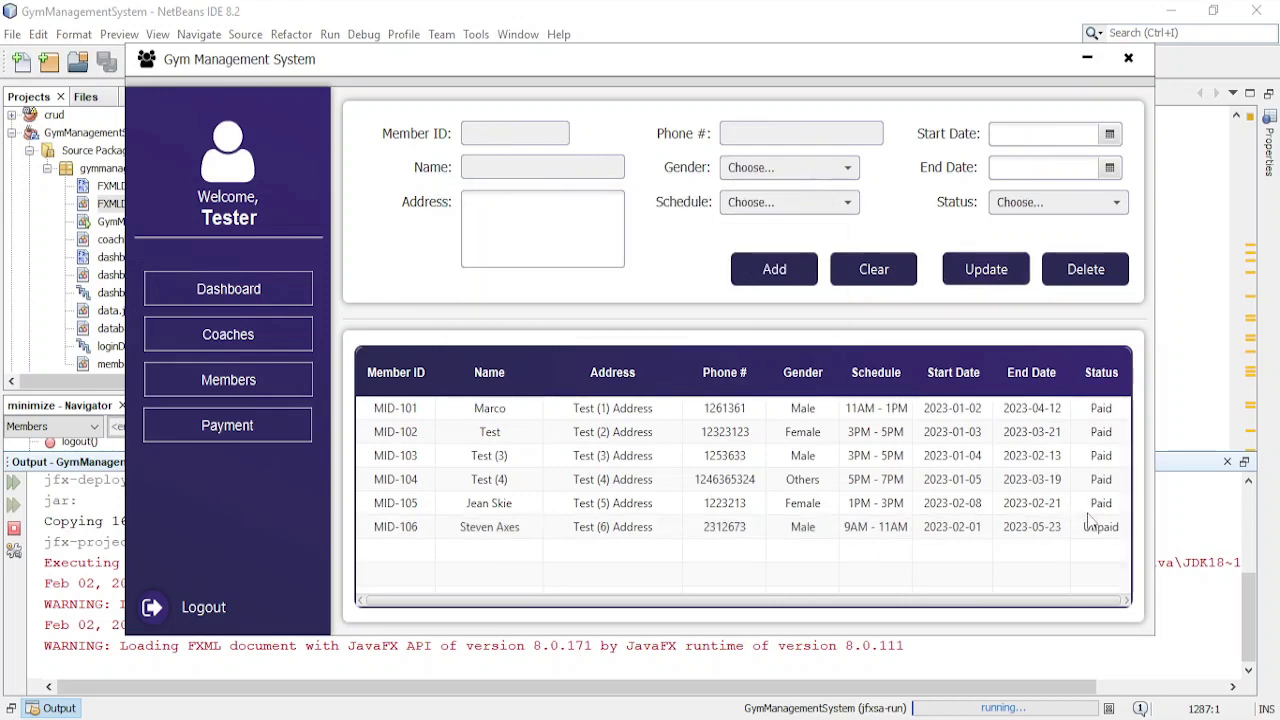
{"action": "left_click", "coordinate": [1092, 524]}
{"action": "left_click", "coordinate": [209, 434]}
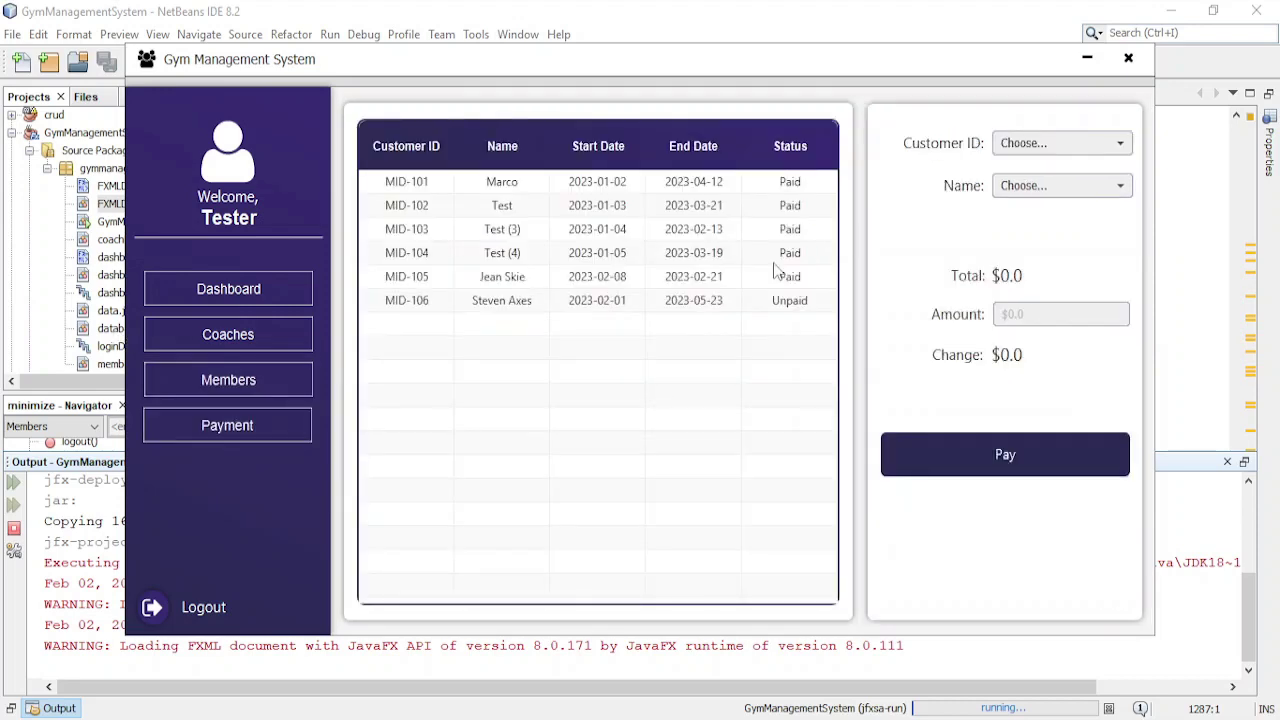
- Select MID-106's customer ID and name to show its $5550.0 total
{"action": "left_click", "coordinate": [775, 300]}
{"action": "left_click", "coordinate": [1040, 150]}
{"action": "left_click", "coordinate": [1037, 171]}
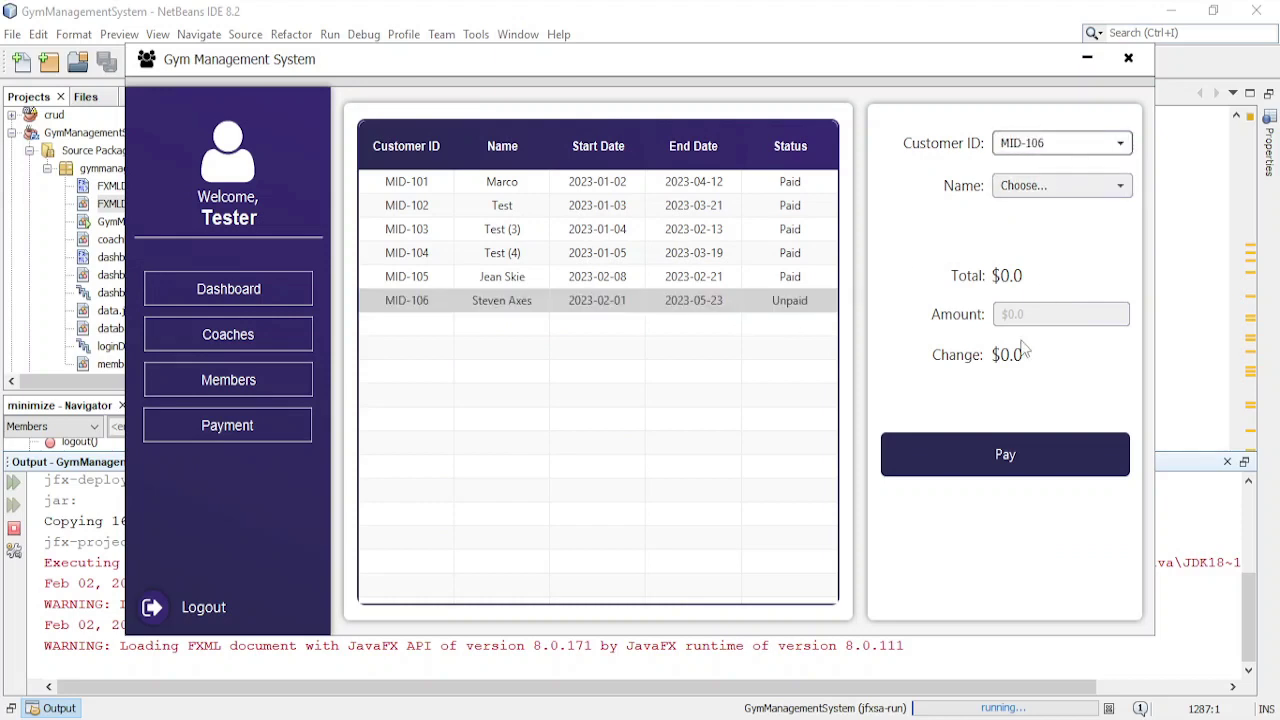
{"action": "left_click", "coordinate": [1040, 182]}
{"action": "left_click", "coordinate": [1044, 208]}
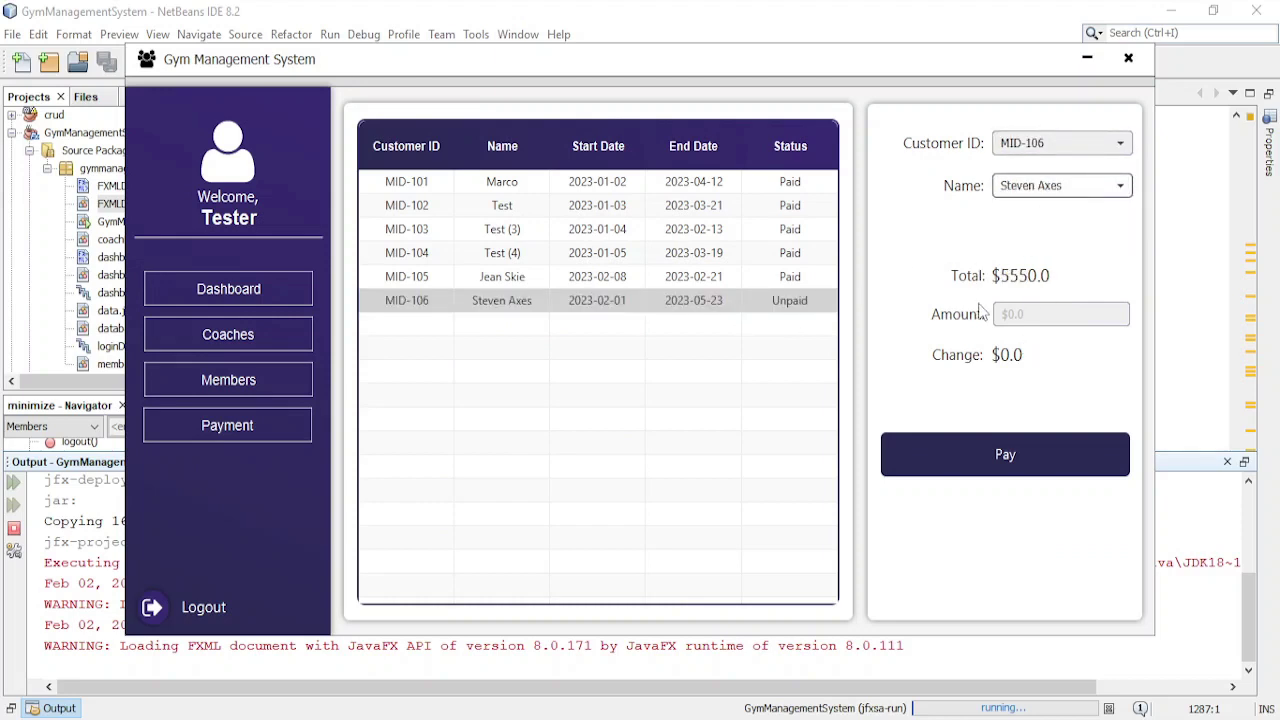
- Pay 10000 for a $4450.0 change, then cancel a logout attempt
{"action": "left_click", "coordinate": [1049, 314]}
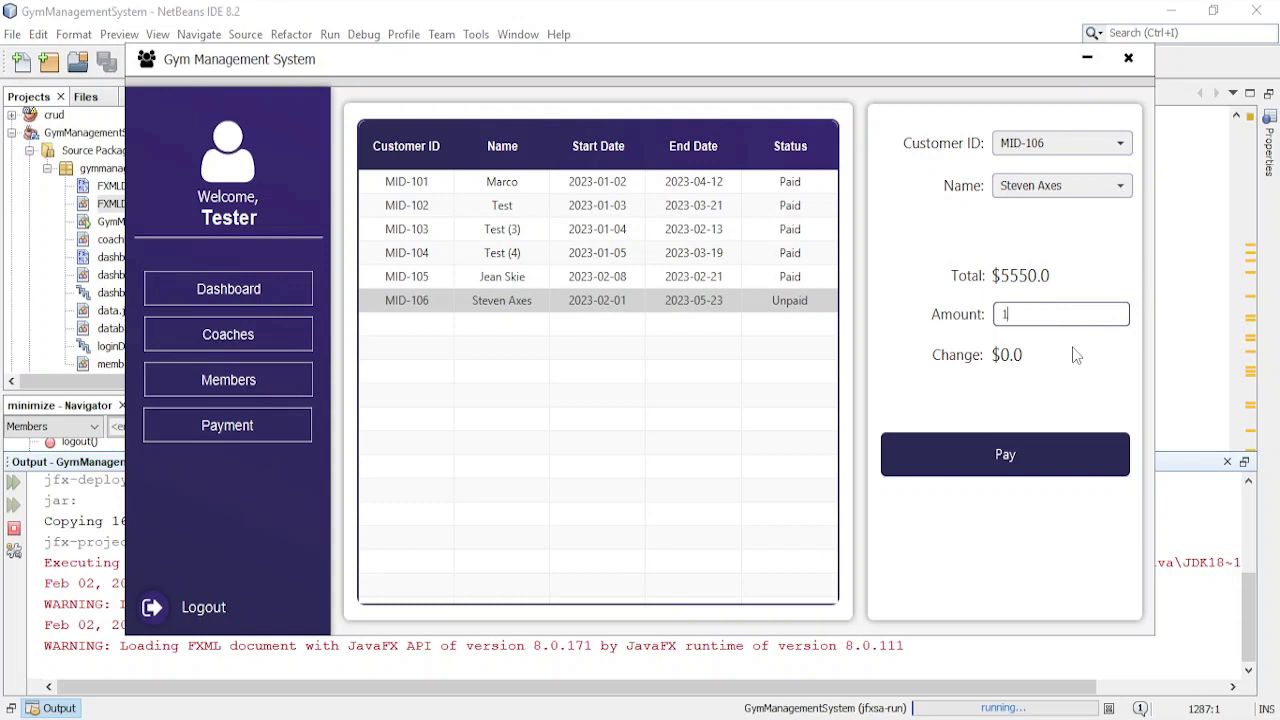
{"action": "type", "text": "10000"}
{"action": "left_click", "coordinate": [1031, 457]}
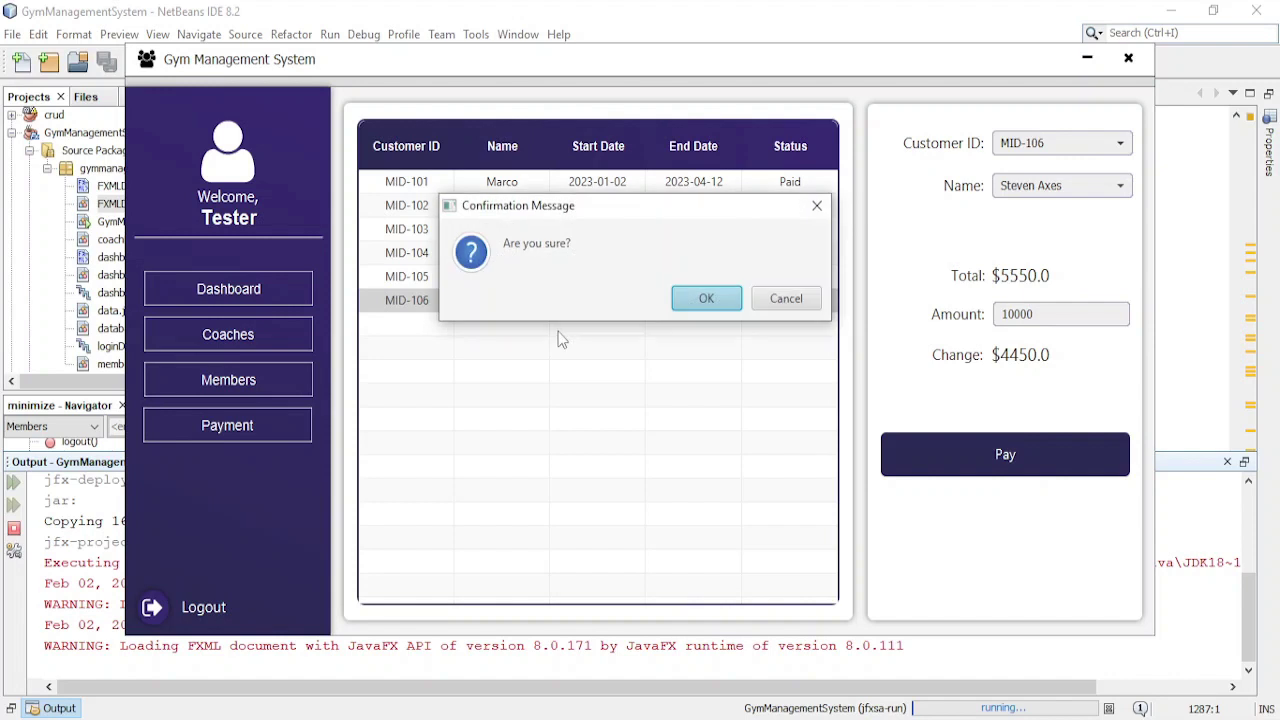
{"action": "left_click", "coordinate": [703, 297]}
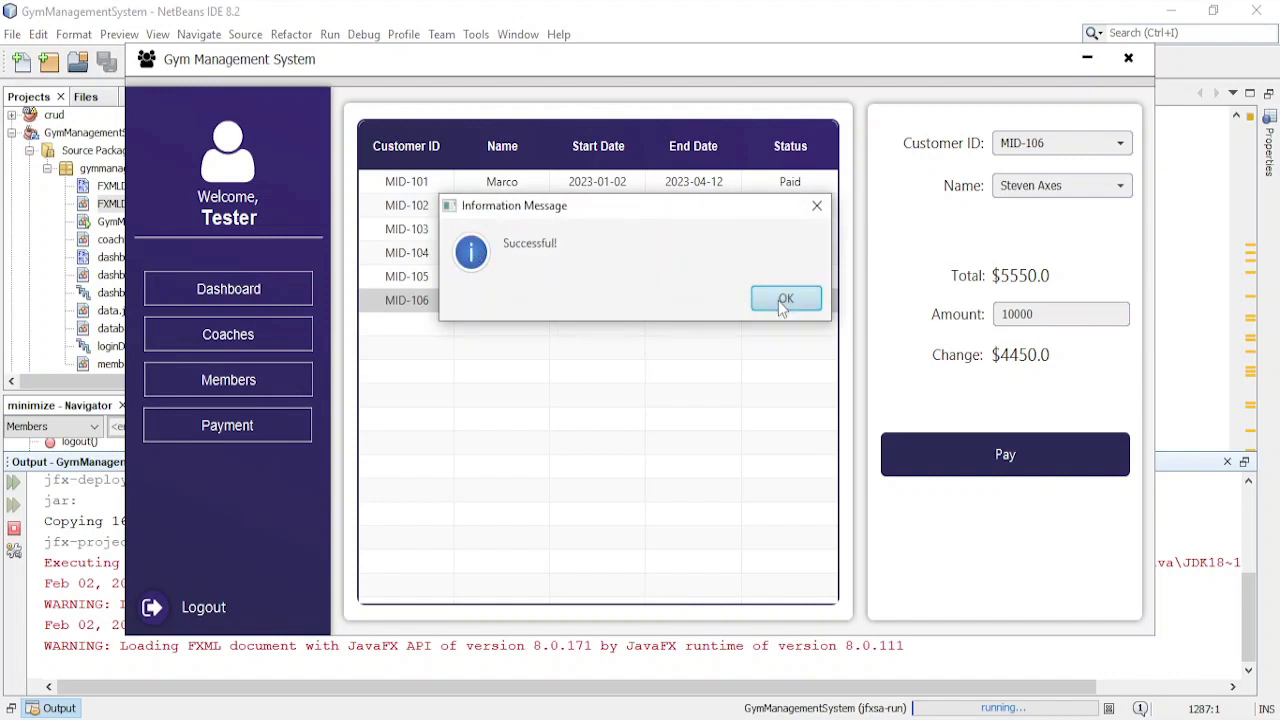
{"action": "left_click", "coordinate": [783, 302]}
{"action": "left_click", "coordinate": [155, 610]}
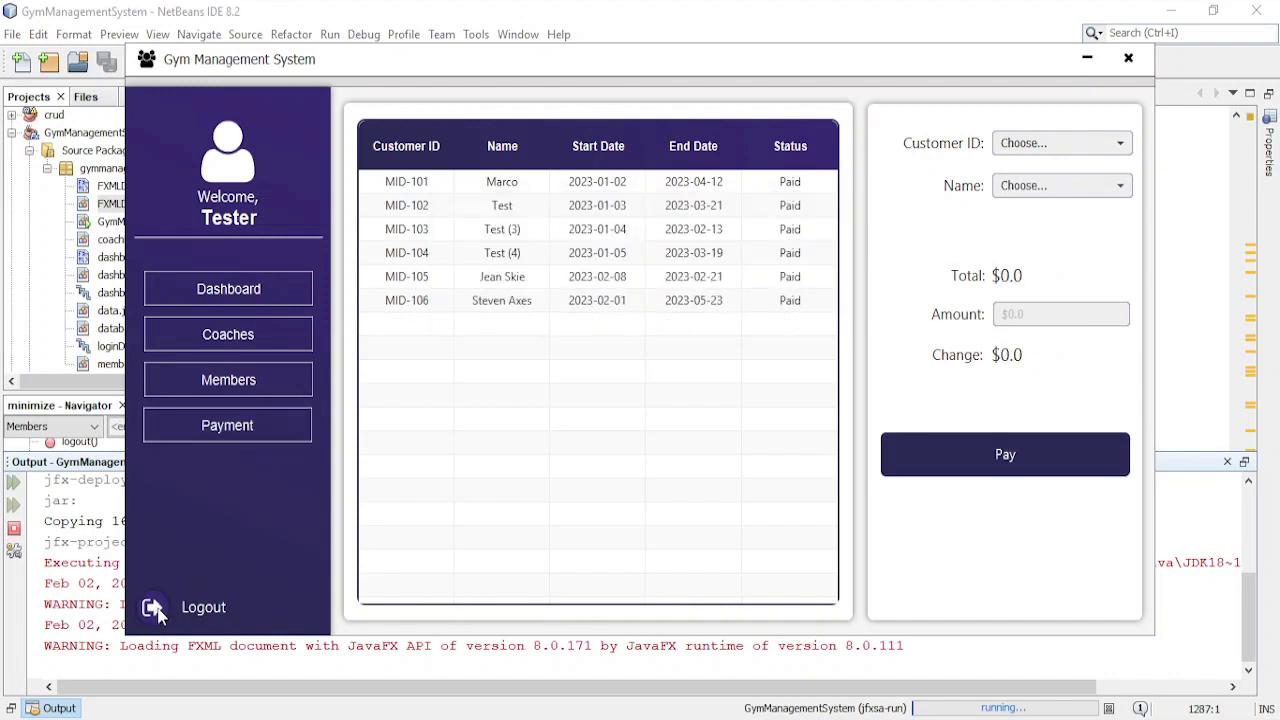
{"action": "left_click", "coordinate": [768, 295]}
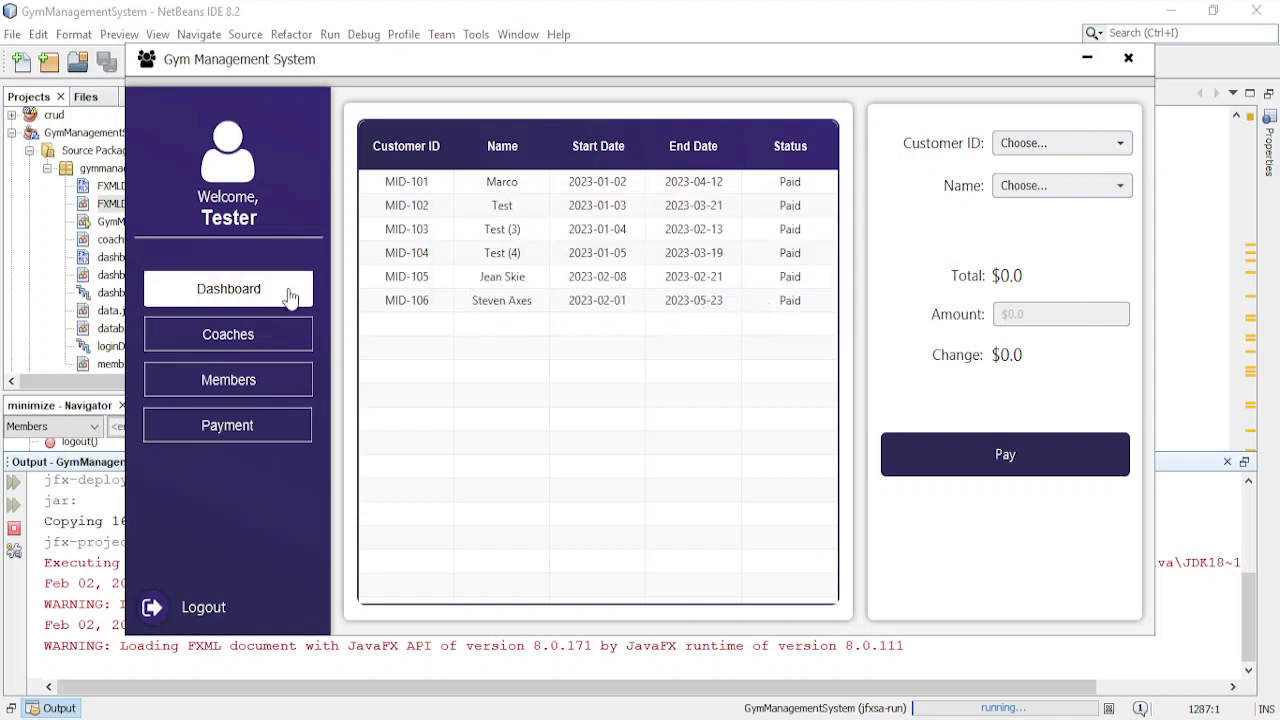
- Review the dashboard totals, then log out back to the Sign In form
{"action": "left_click", "coordinate": [287, 291]}
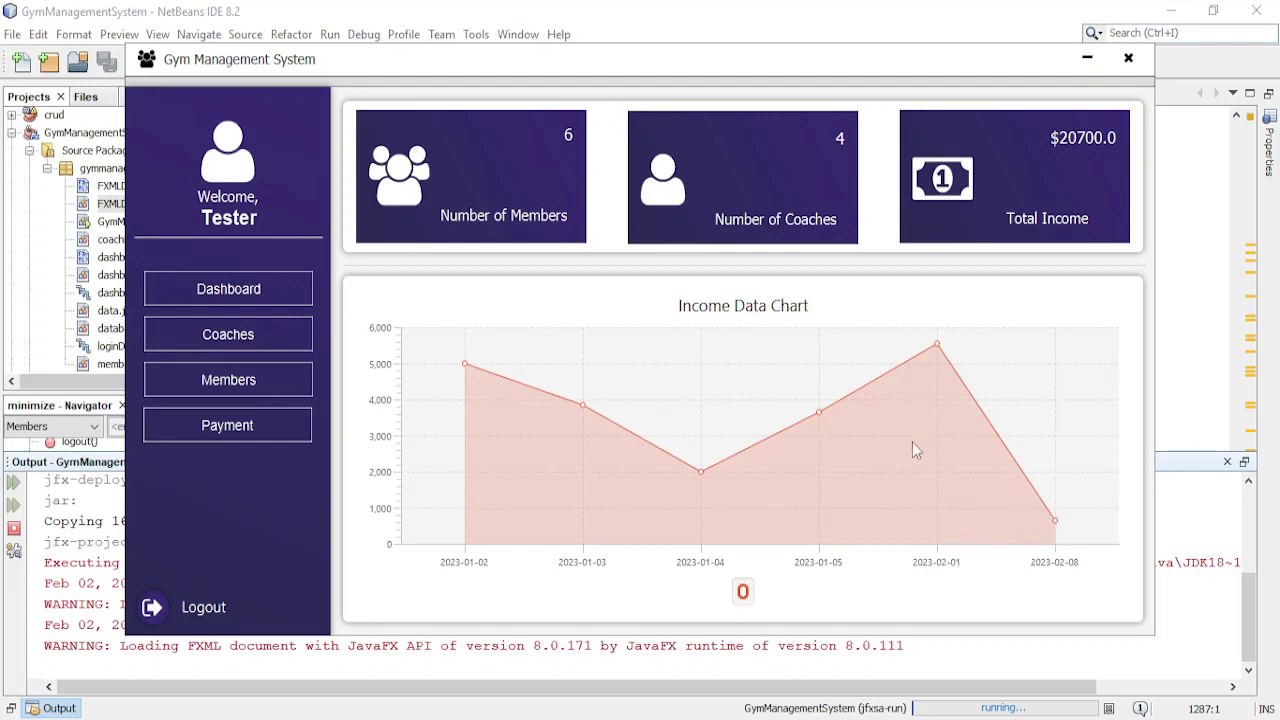
{"action": "left_click", "coordinate": [176, 588]}
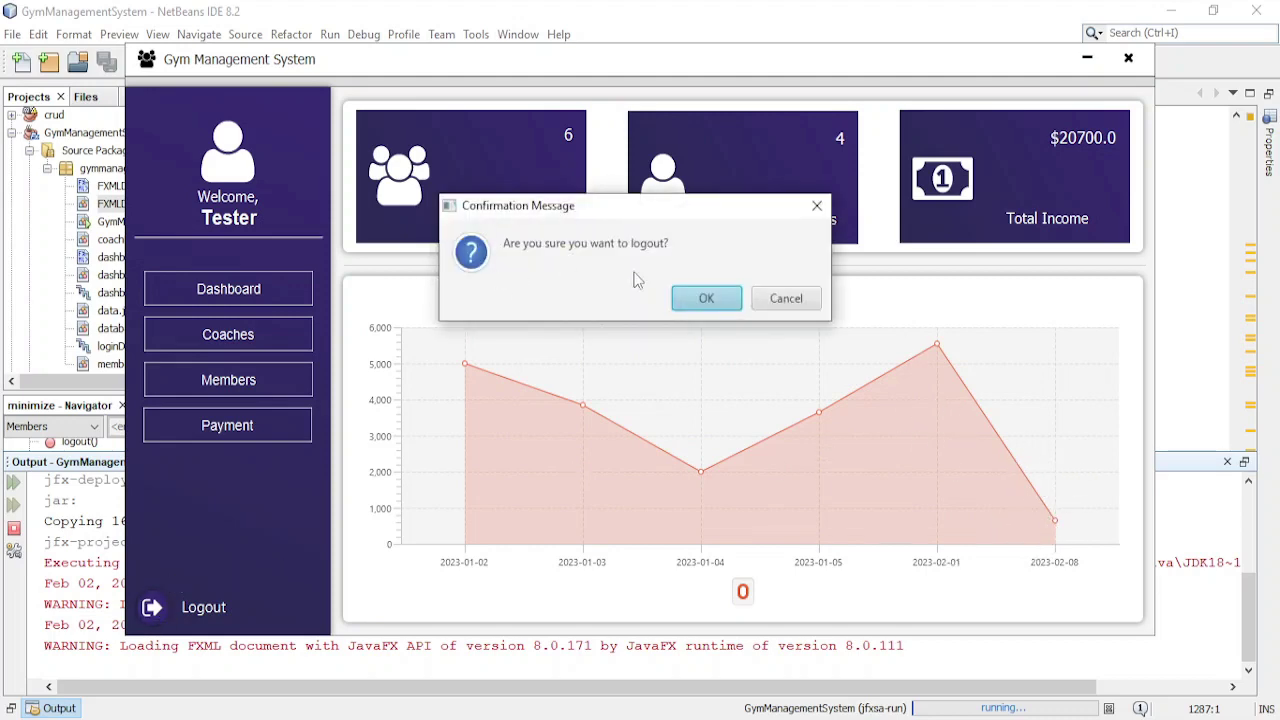
{"action": "left_click", "coordinate": [703, 297]}
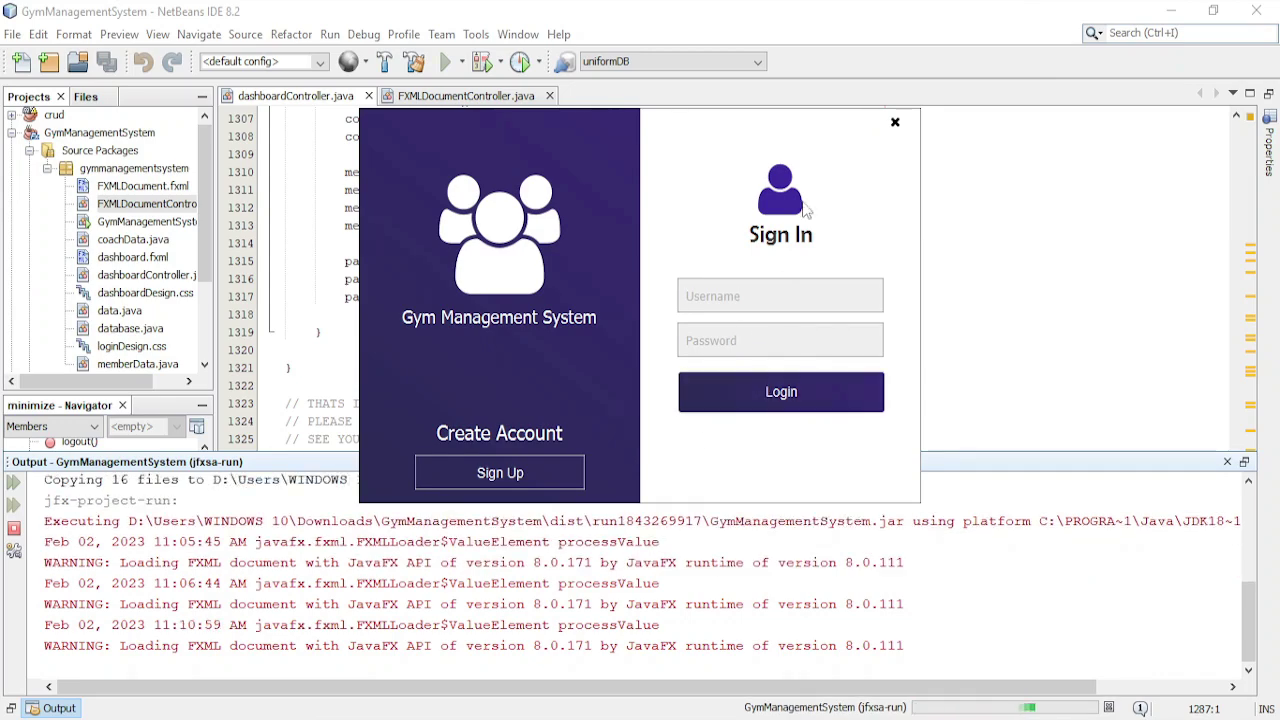